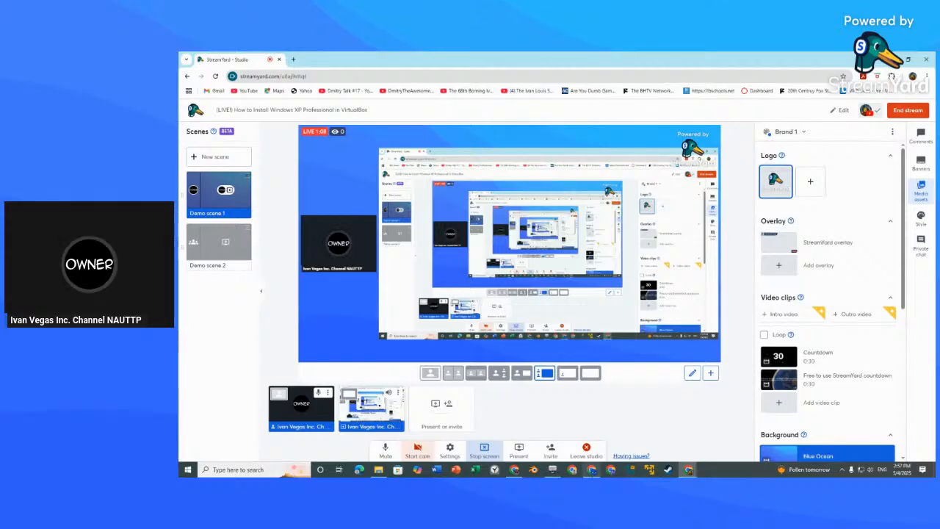
Step: Download the ISO file en_windows_xp_professional_with_service_pack_3_x86_cd_vl_x14-73974.iso from the full file list of its Internet Archive page
click(592, 469)
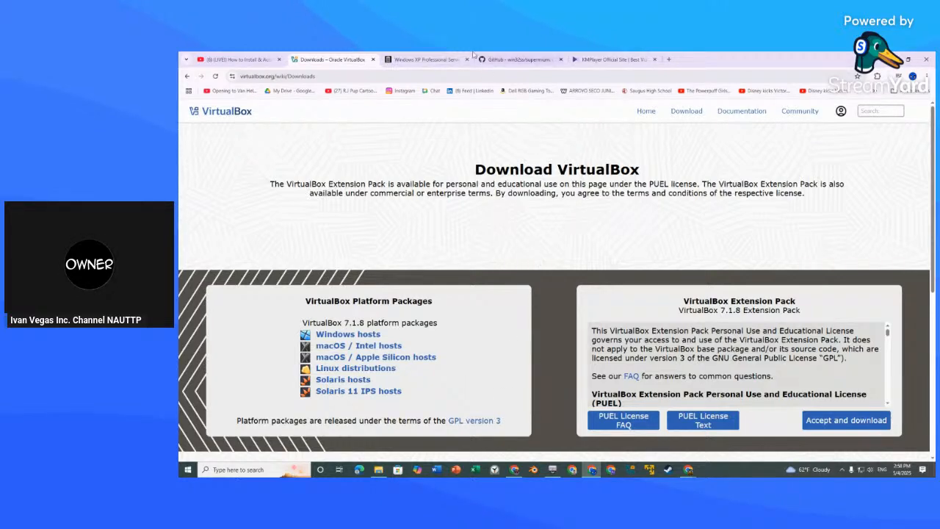
click(426, 58)
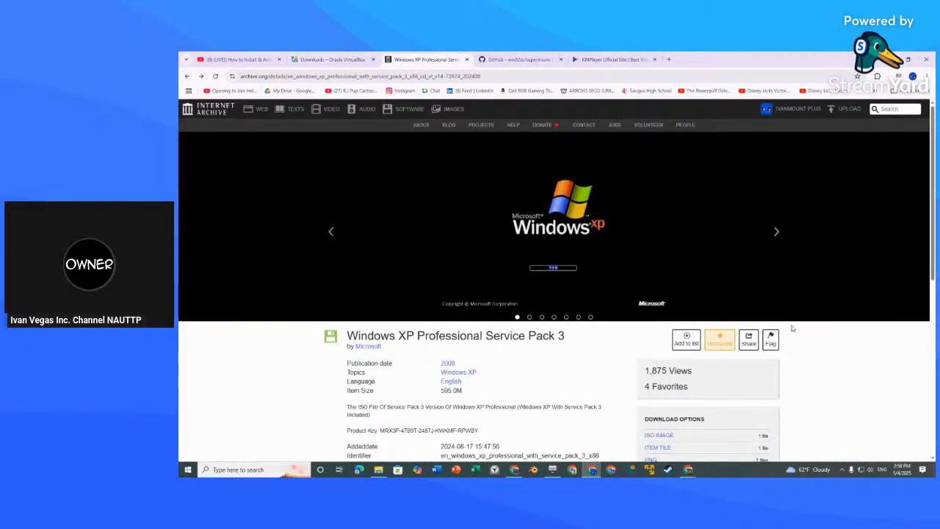
scroll(817, 393, down, 6)
scroll(818, 395, up, 6)
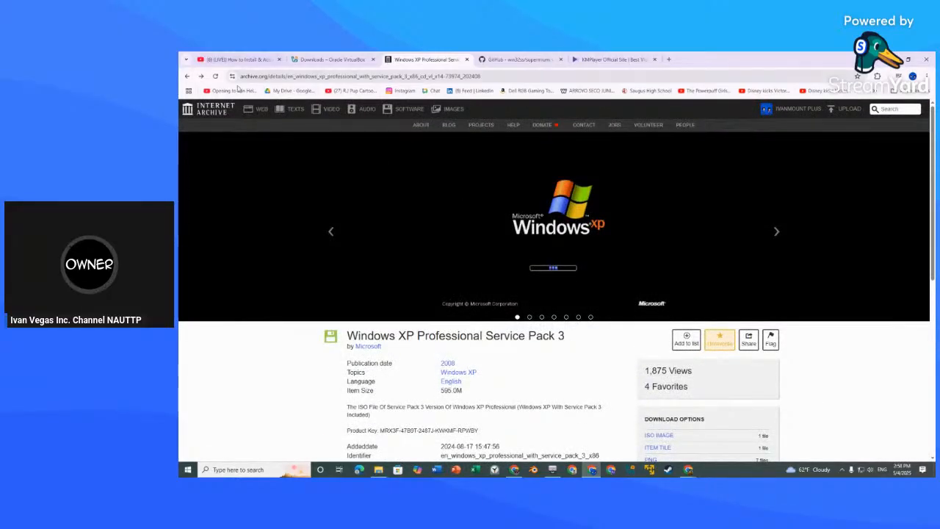
scroll(793, 334, down, 1)
scroll(799, 331, down, 5)
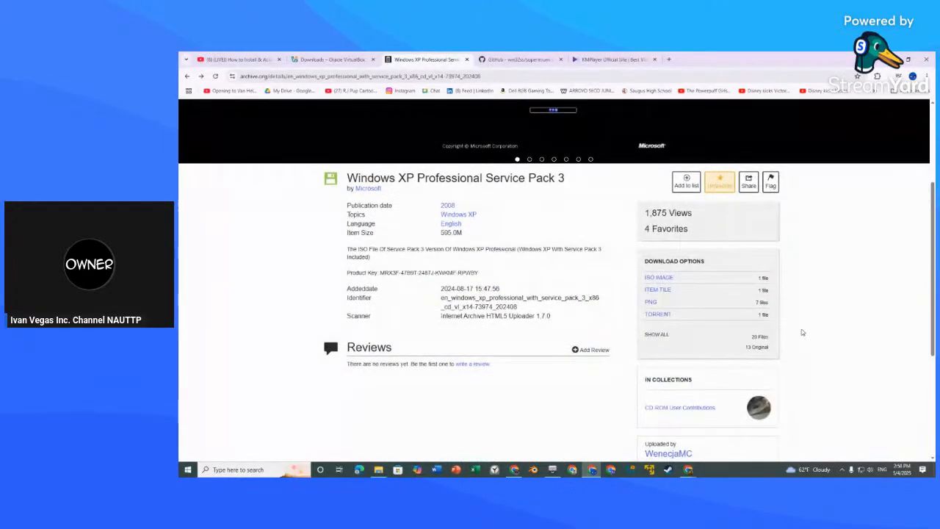
click(660, 297)
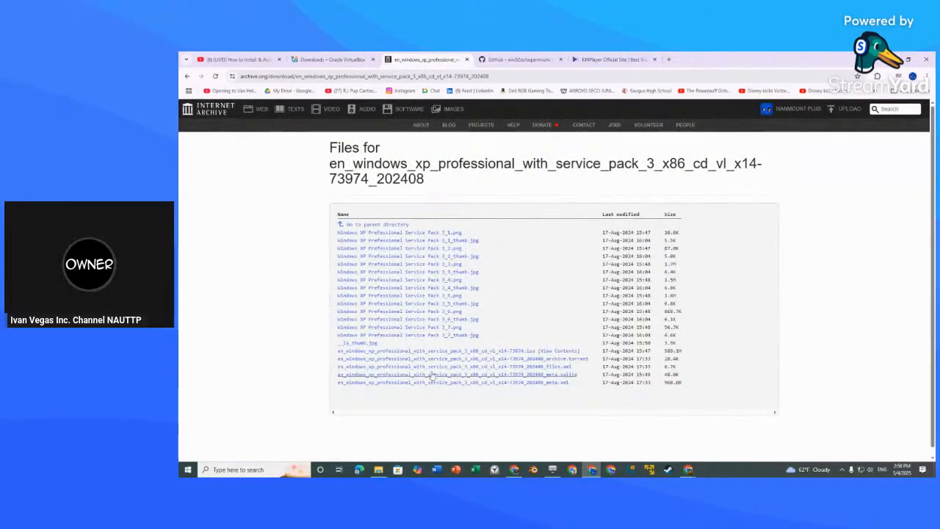
click(424, 354)
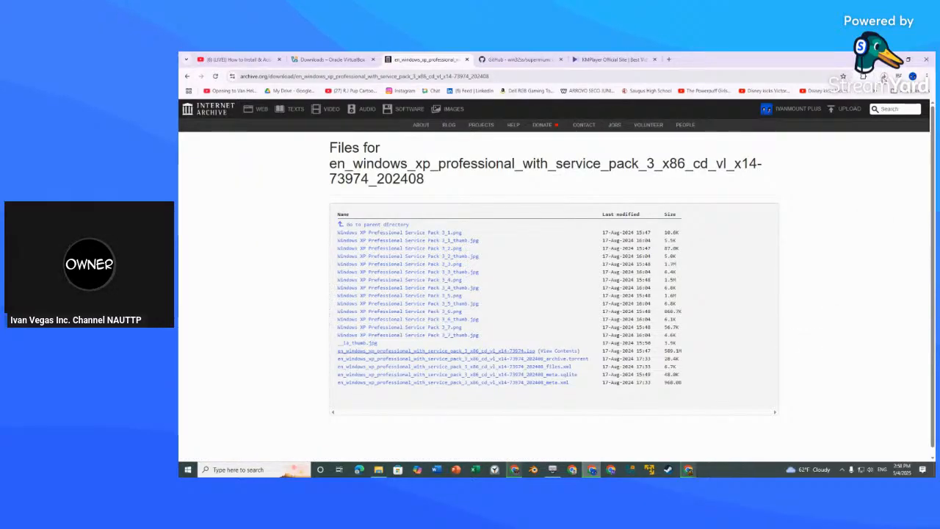
Step: Remove the deleted TELLY ADDICTS.iso, supermium_132_32_setup.exe and KMPlayer_4.2.3.21.exe entries from the full download history
click(884, 77)
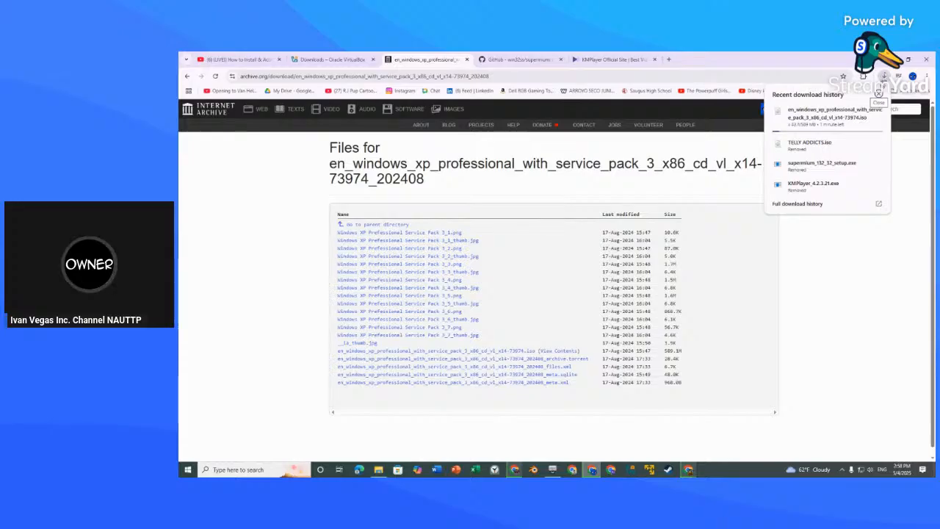
click(798, 204)
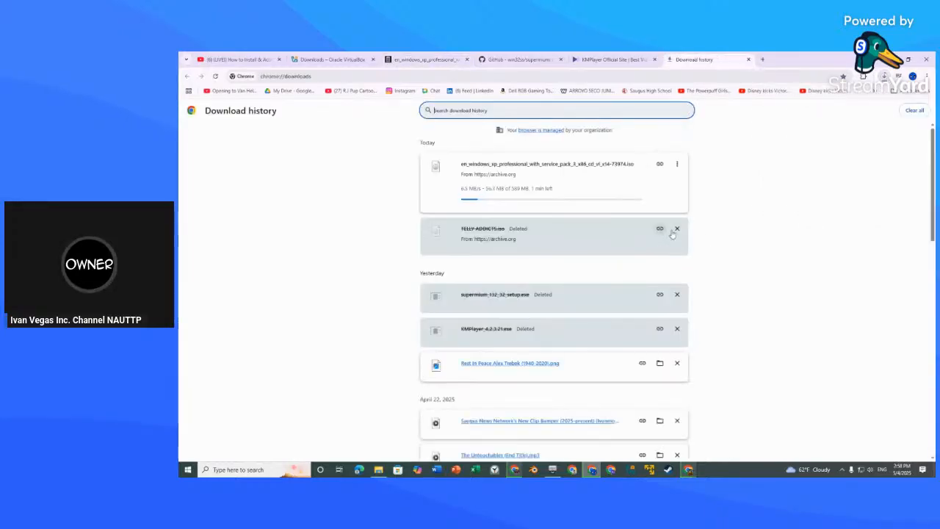
click(677, 229)
click(676, 252)
click(677, 252)
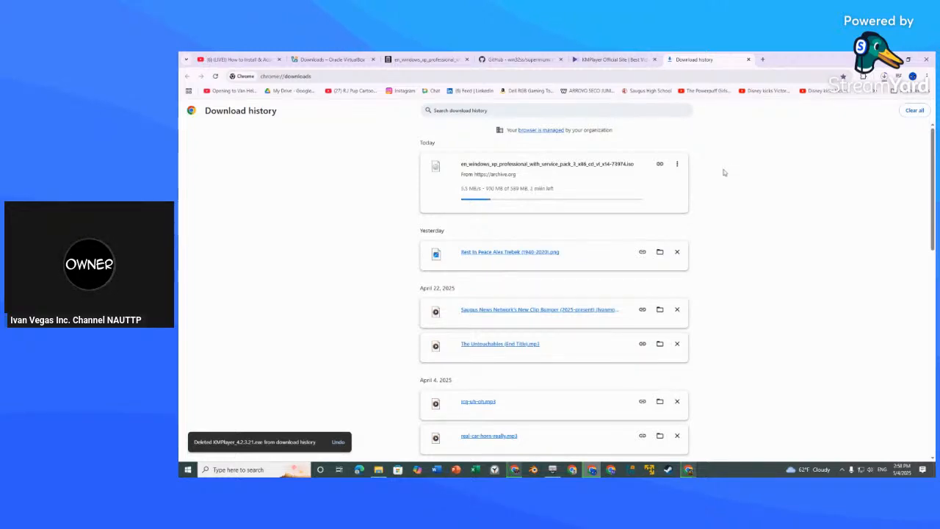
Step: Switch to the StreamYard studio and mute the microphone while checking the ISO download, and unmute it again
click(689, 470)
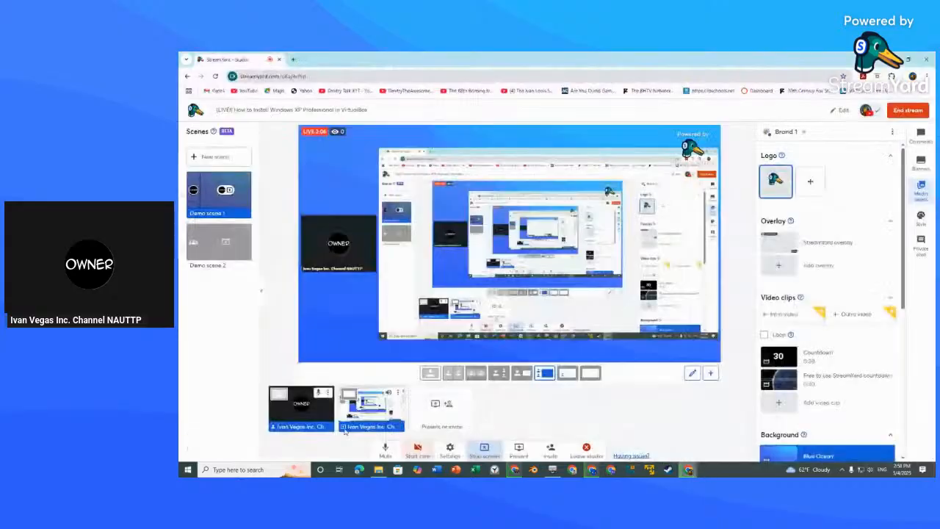
click(383, 448)
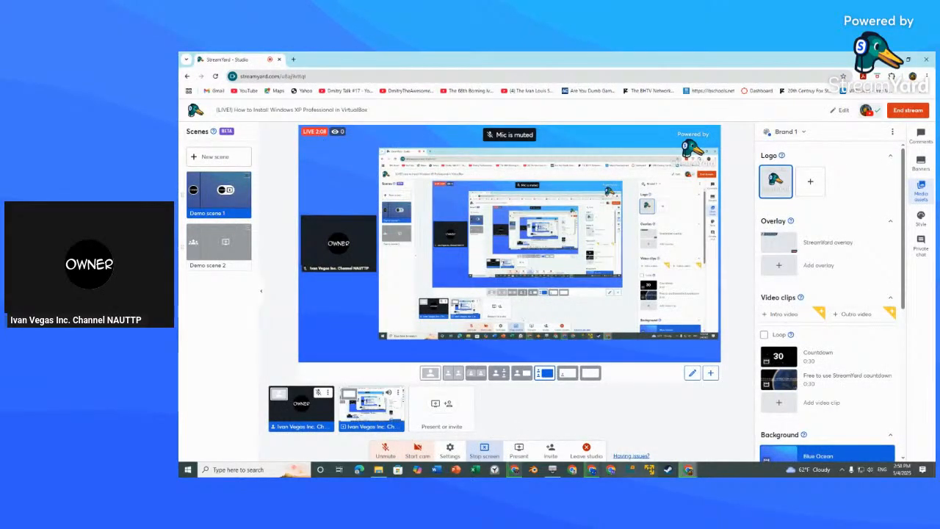
click(592, 469)
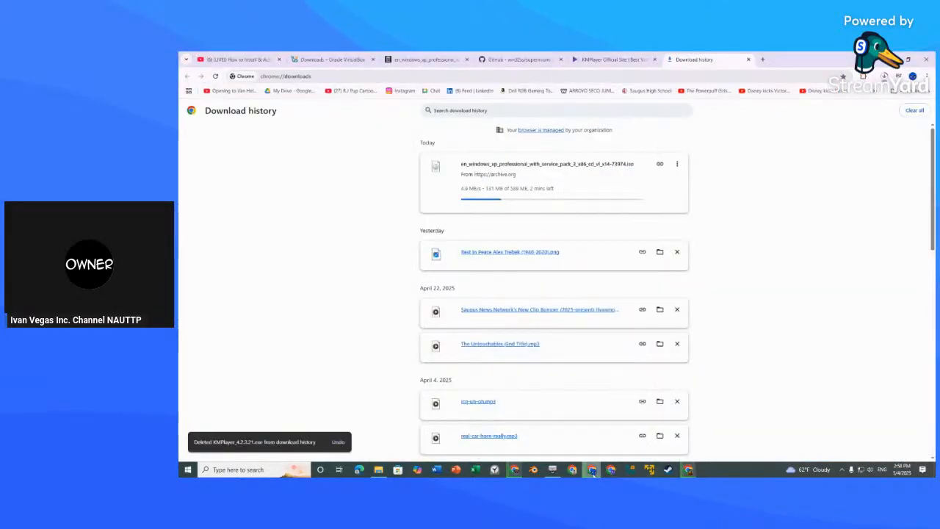
click(689, 469)
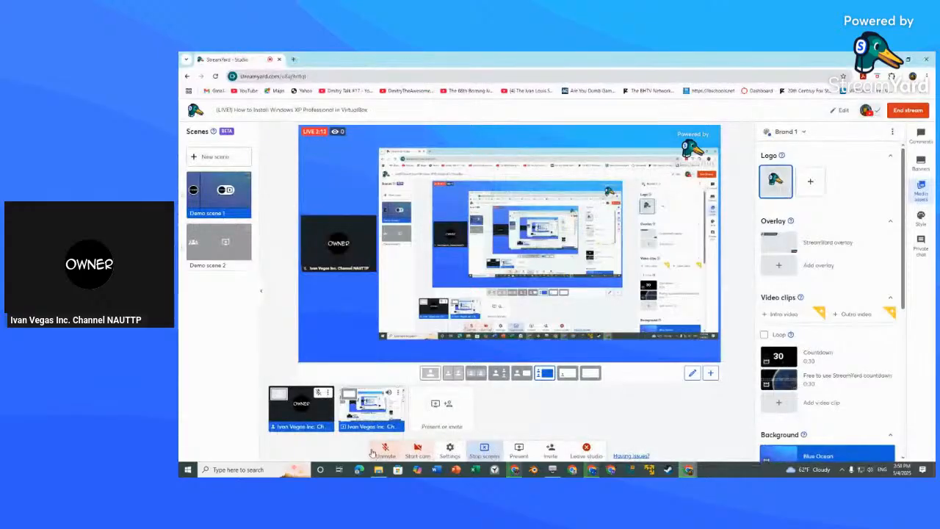
click(372, 453)
Step: Add the image file Windows XP Desktop Background (VirtualBox) from the Camera Roll folder as a source in the studio
click(519, 450)
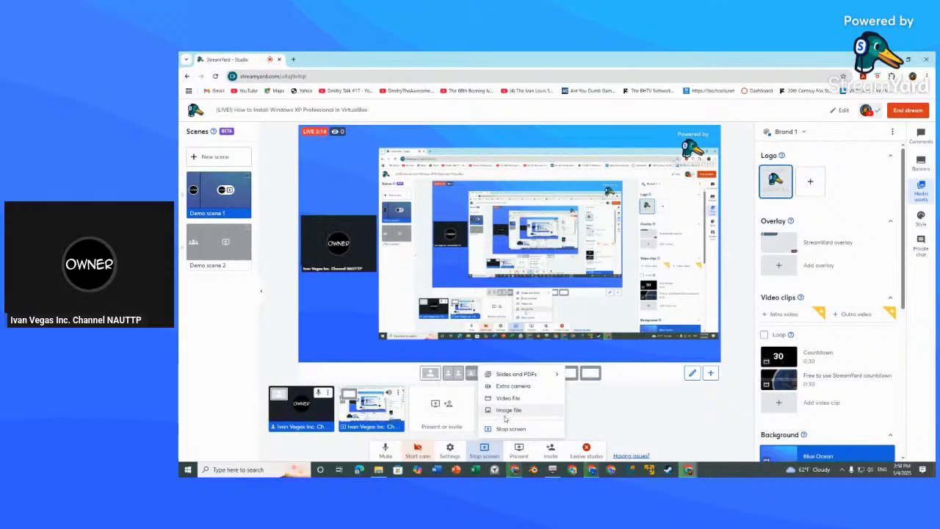
click(507, 411)
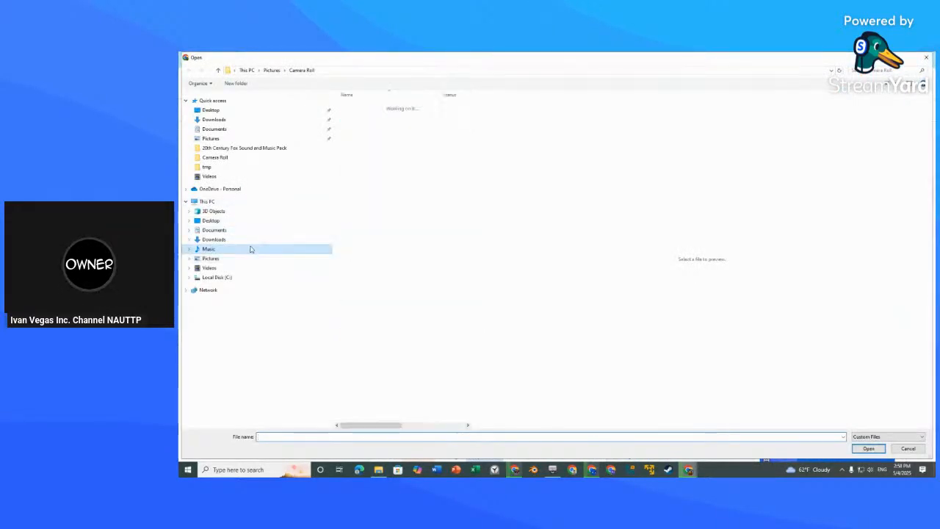
click(189, 72)
scroll(409, 197, down, 3)
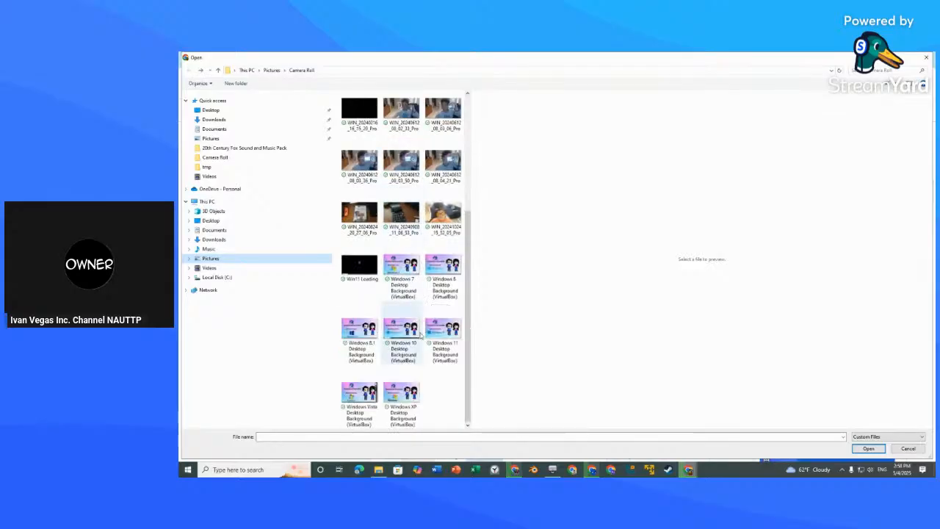
double_click(401, 397)
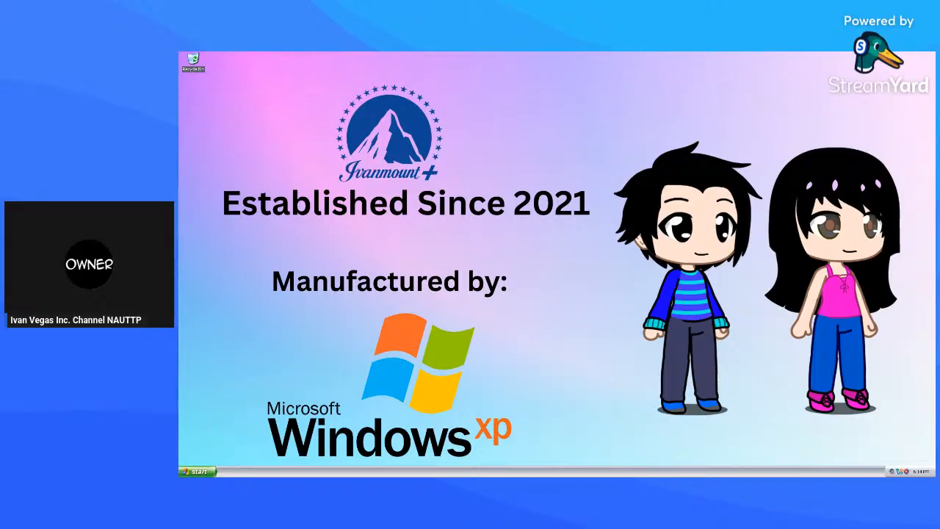
Step: Put the shared screen back on the live stage in place of the desktop background image
click(432, 407)
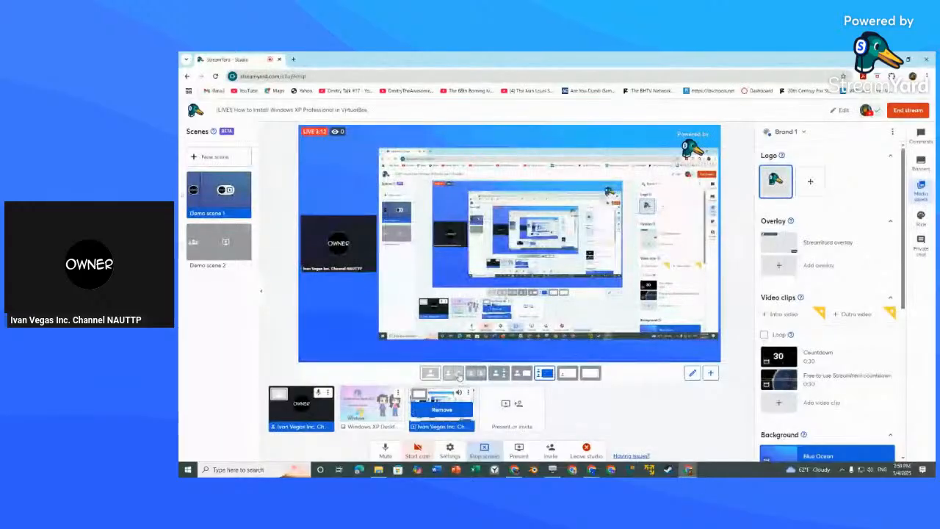
scroll(823, 360, down, 5)
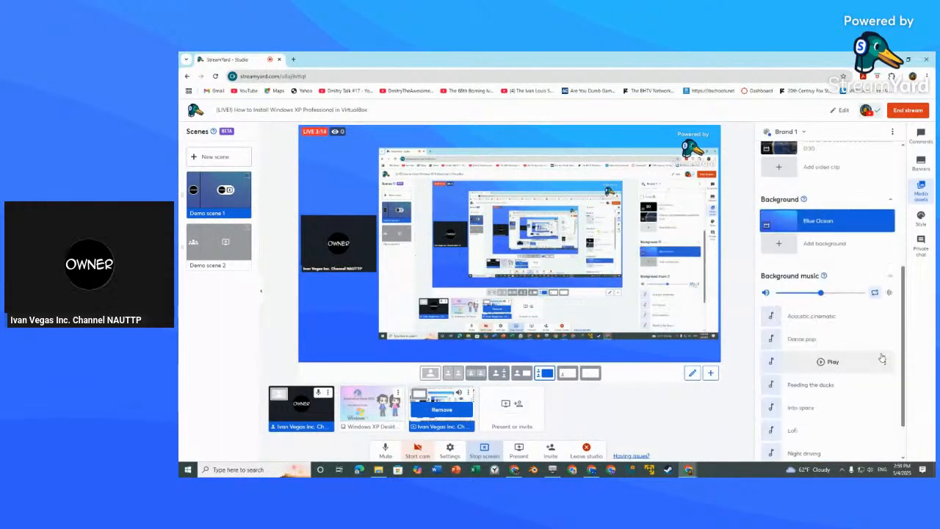
scroll(823, 360, up, 5)
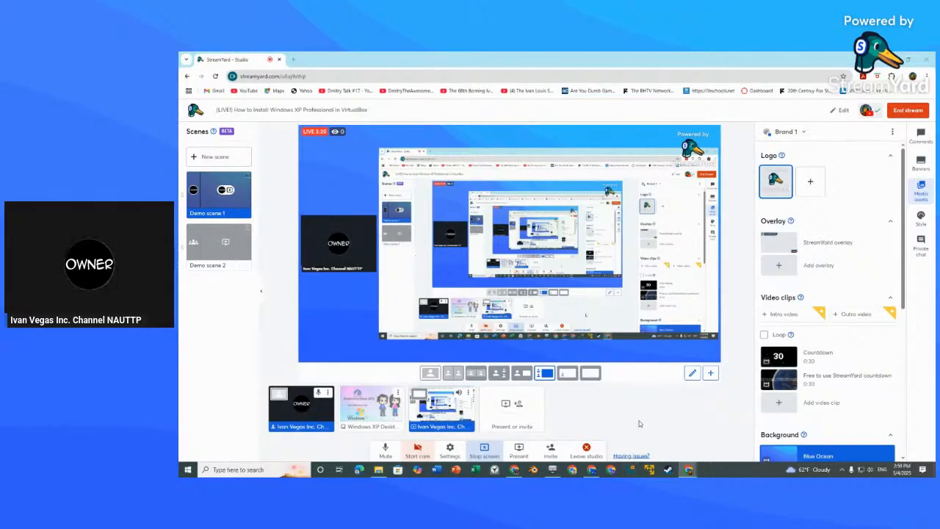
Step: Switch to Oracle VirtualBox, start a new virtual machine and select the Windows XP Professional Service Pack 3 ISO from Downloads as its image
key(alt+Tab)
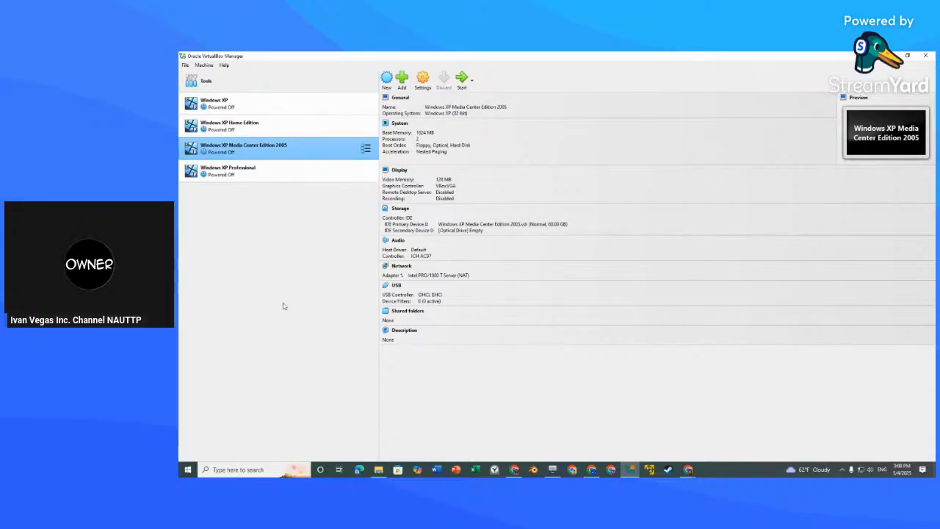
click(386, 83)
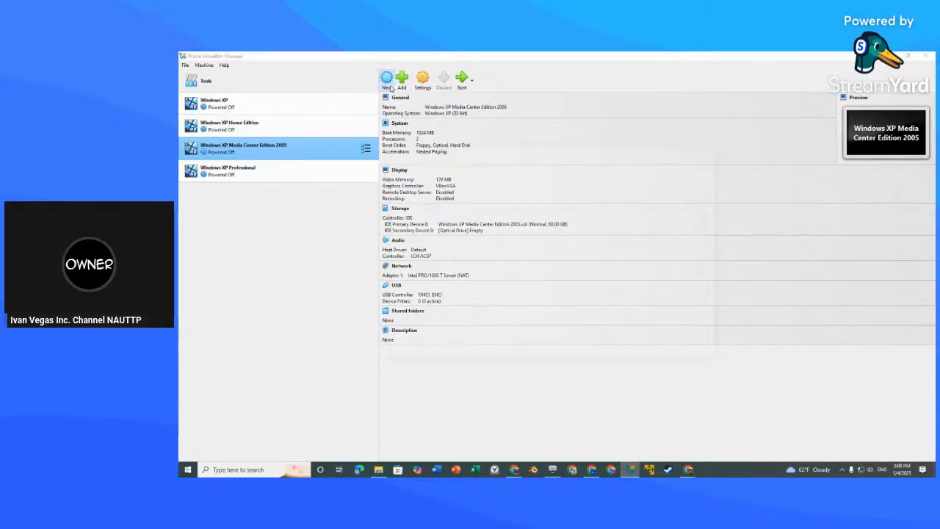
click(711, 199)
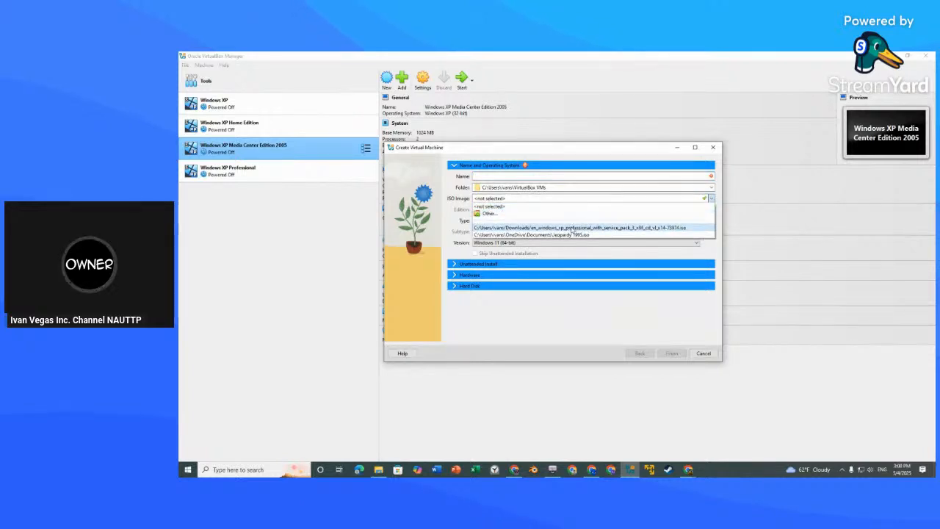
click(514, 215)
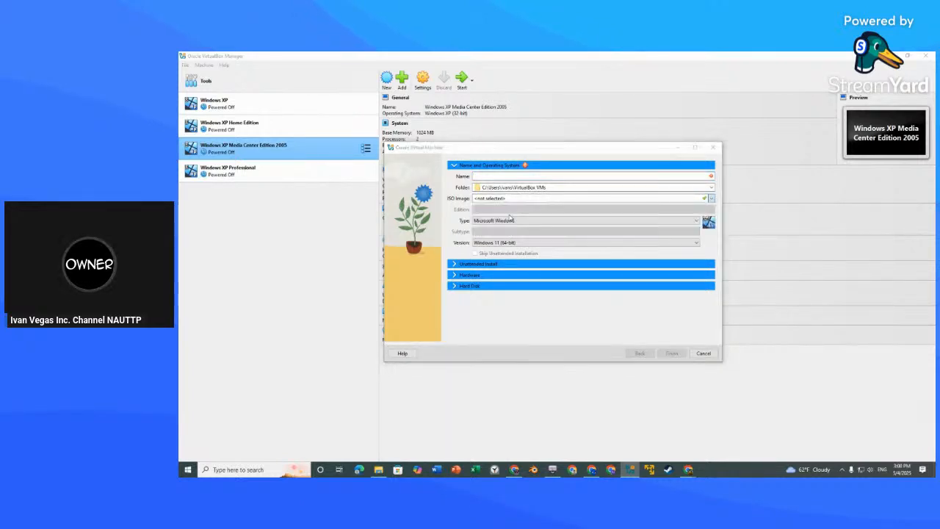
click(588, 218)
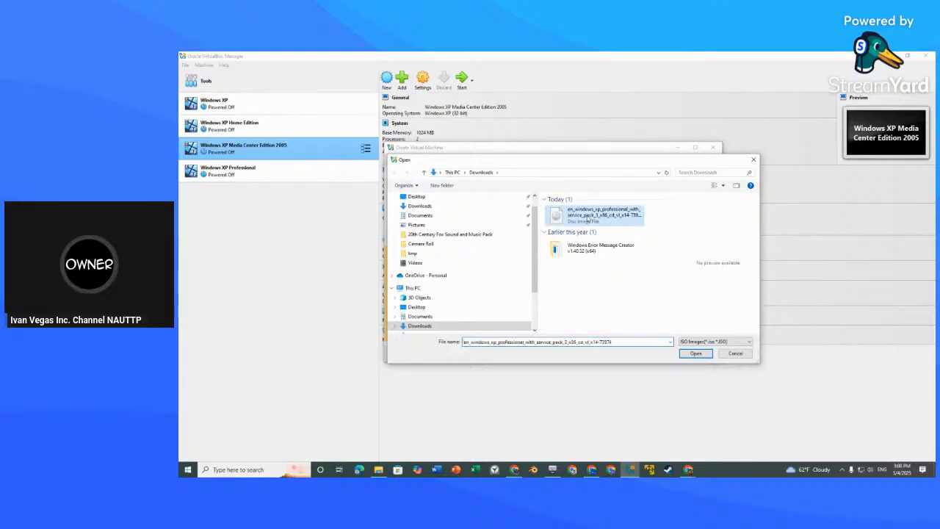
click(696, 353)
click(711, 199)
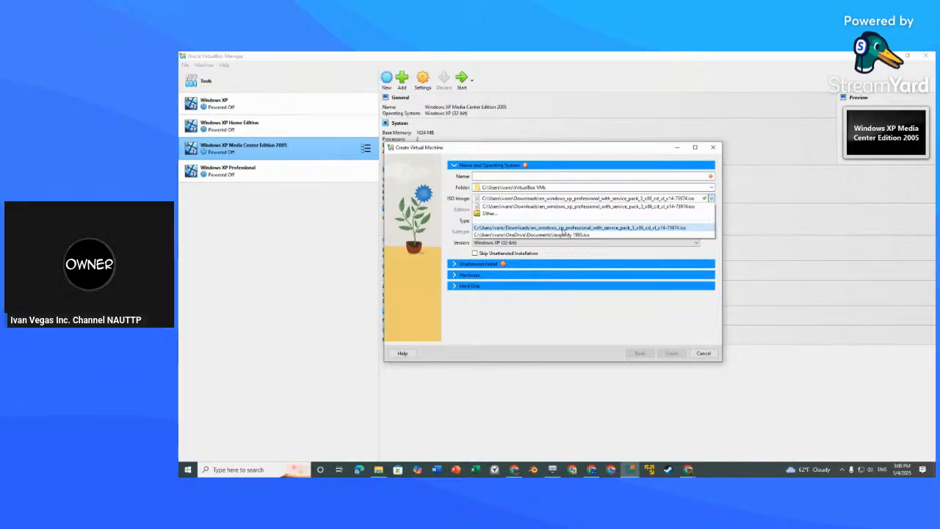
click(544, 209)
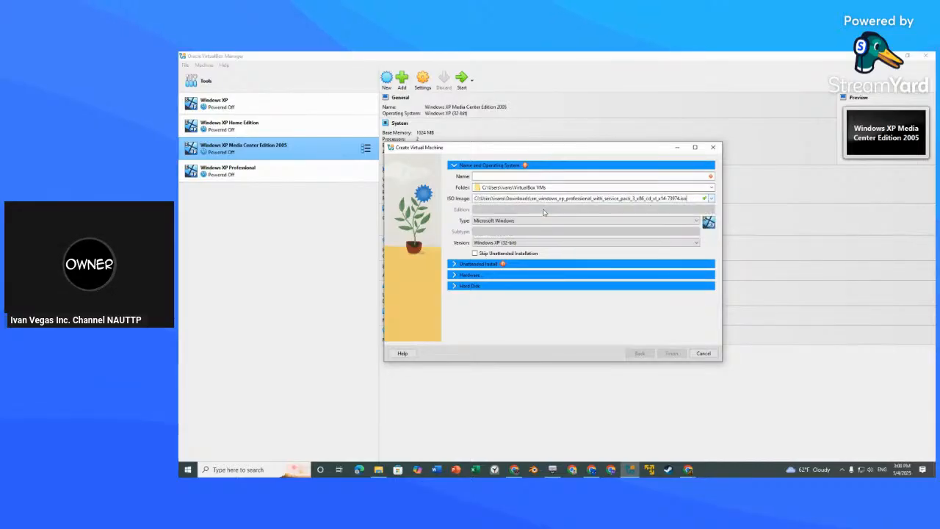
click(711, 198)
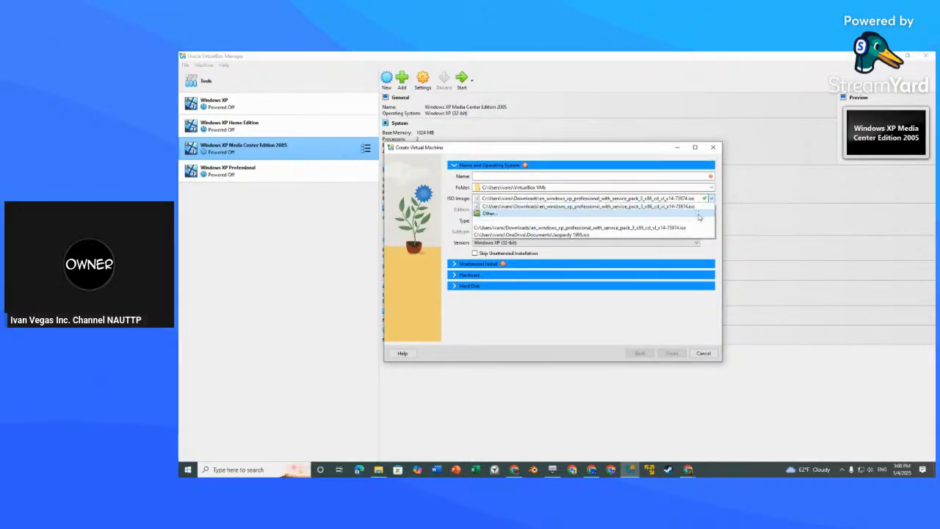
click(592, 211)
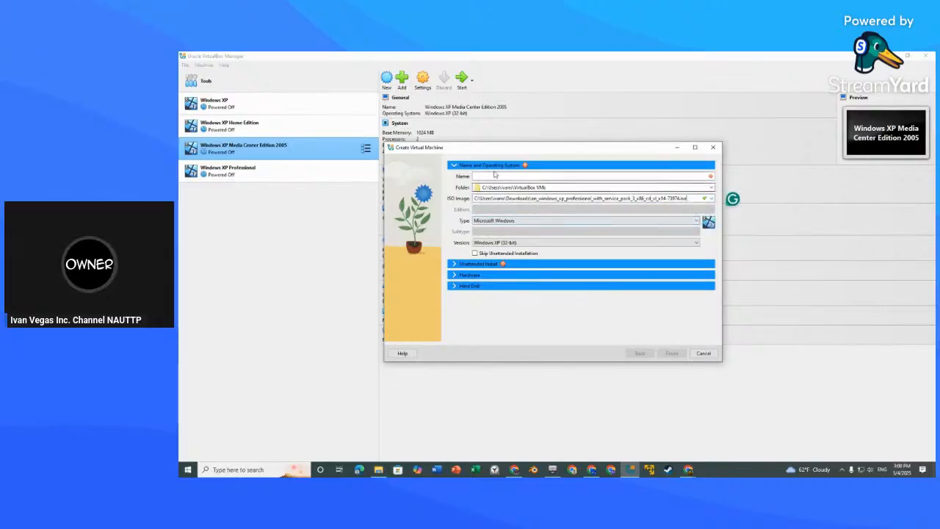
Step: Name the virtual machine Windows XP Tutorial 2025 and enable skipping the unattended installation
click(494, 176)
text(Wind)
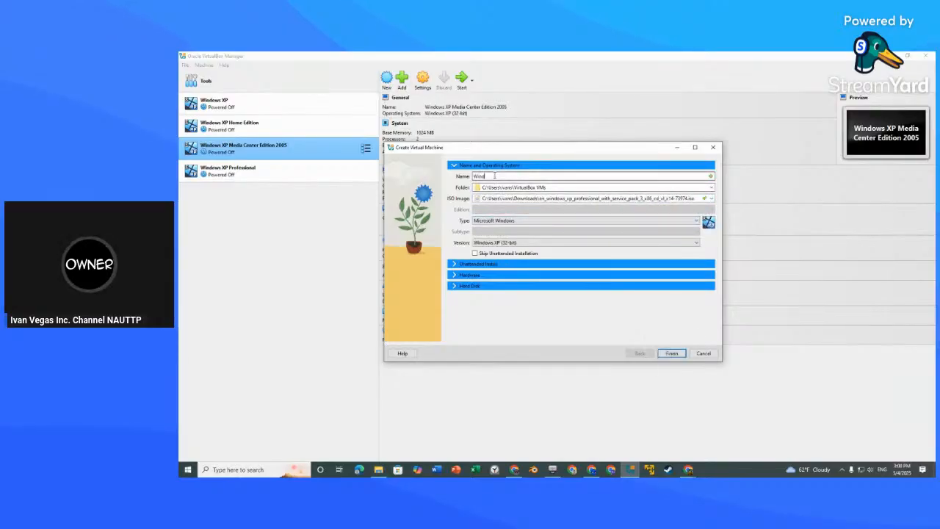
text(ows XP)
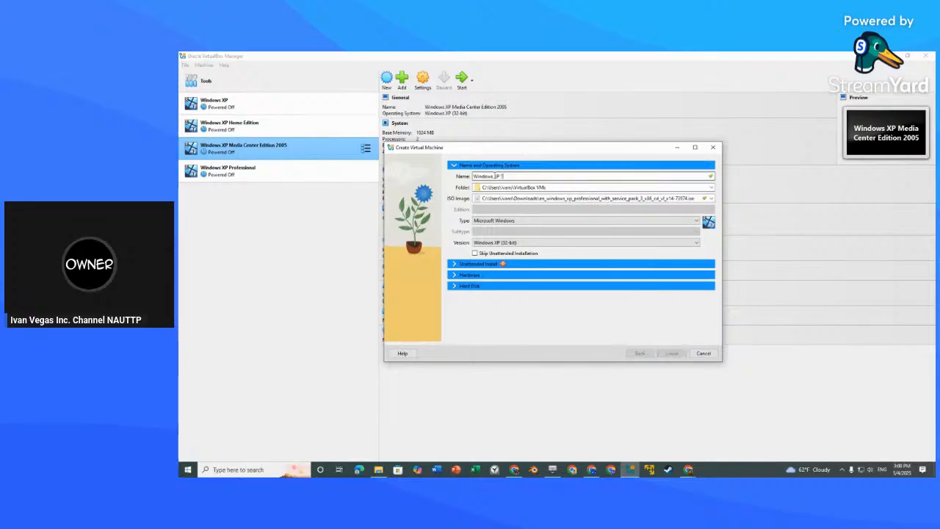
text( Tutorial 2025)
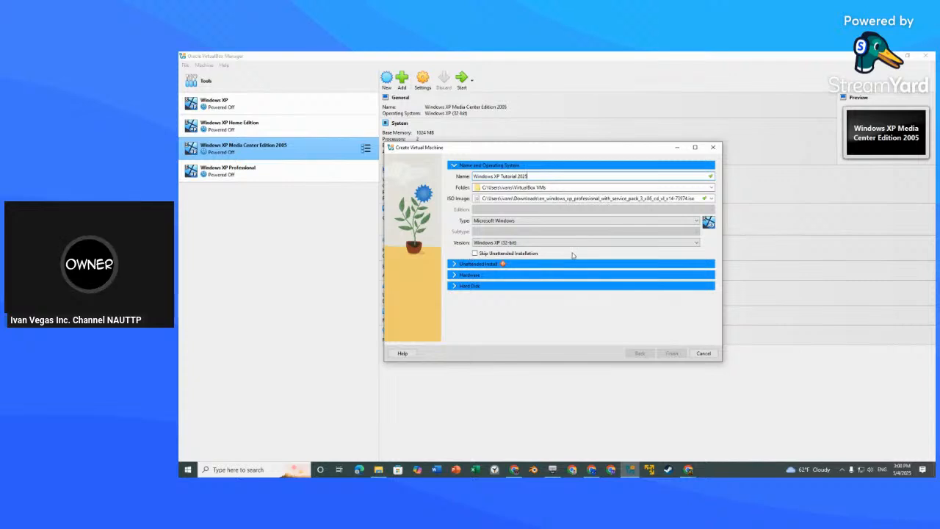
click(475, 253)
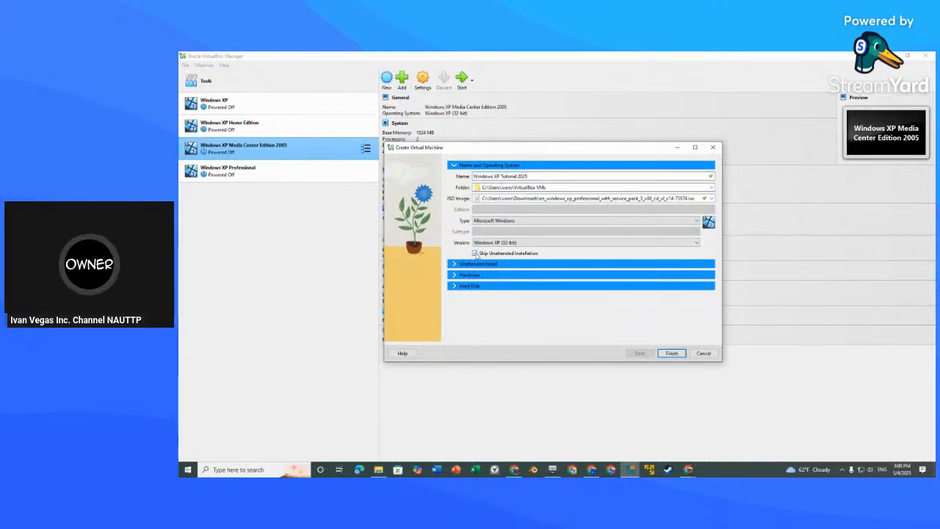
Step: Open the new machine's hardware options and check the host PC's processor and installed RAM in the Windows Settings system information
click(462, 276)
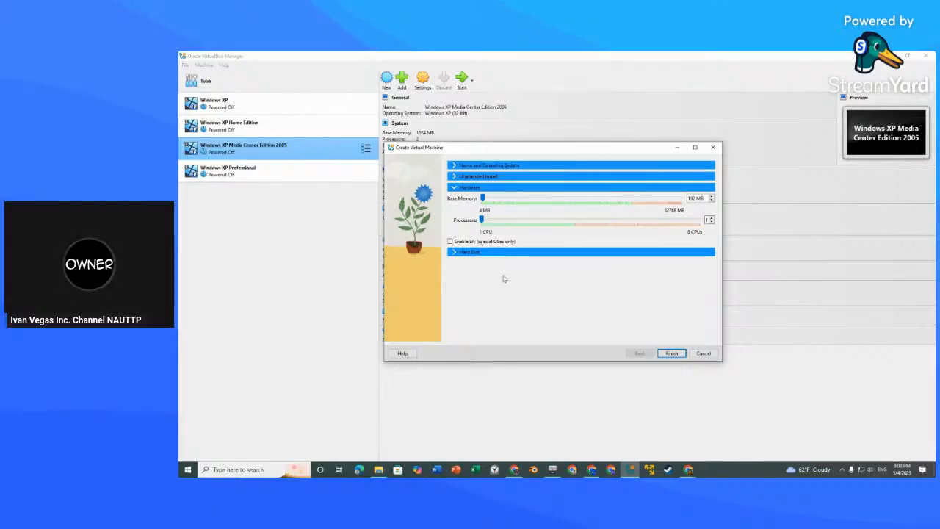
click(187, 470)
click(189, 433)
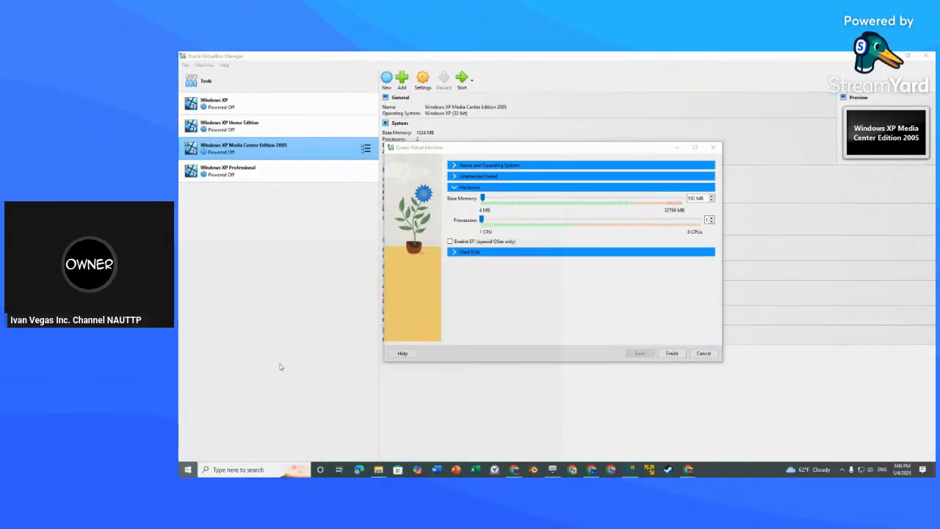
click(305, 185)
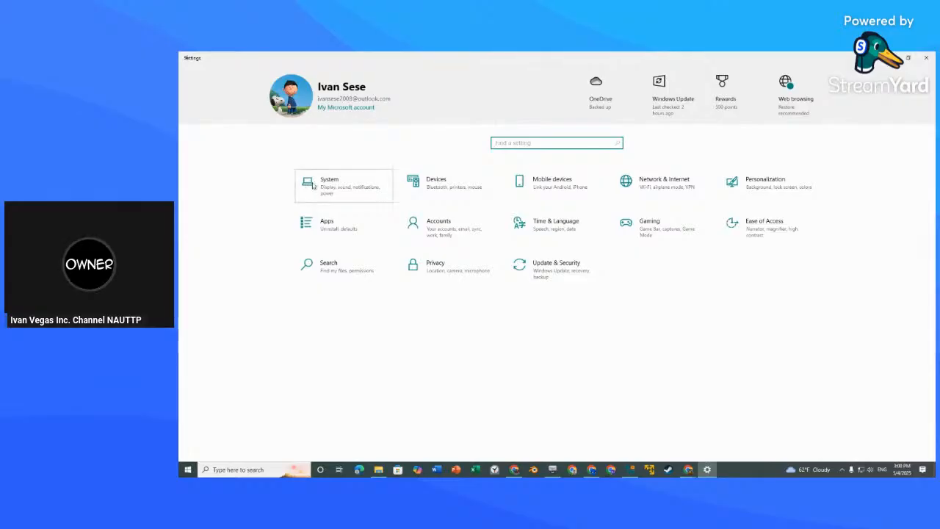
click(240, 405)
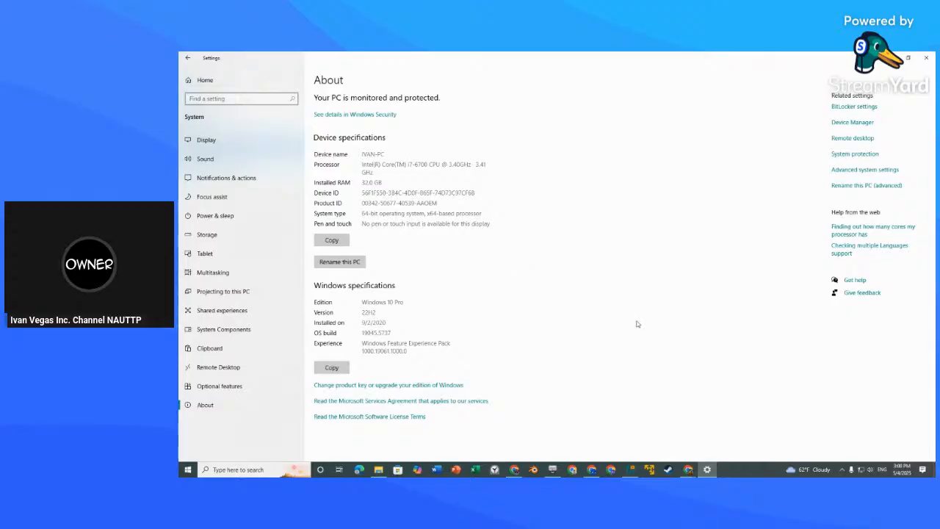
click(632, 470)
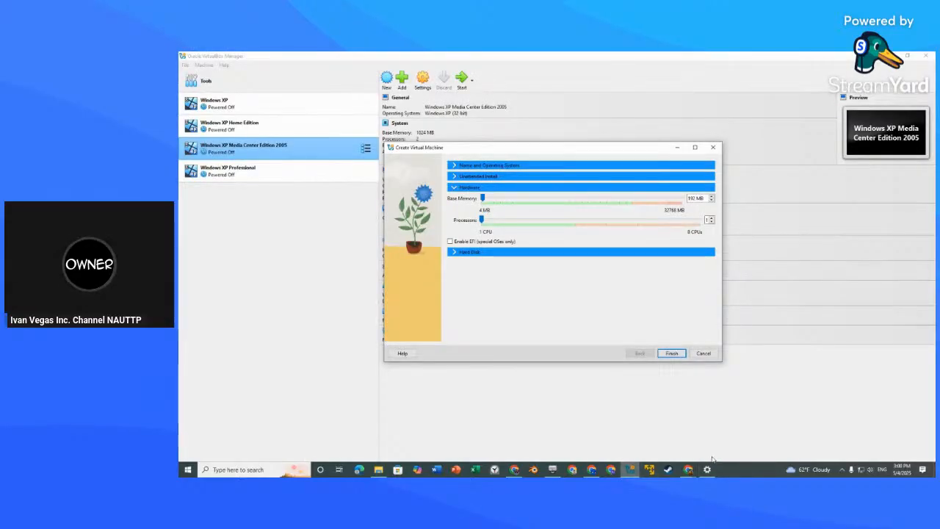
click(706, 469)
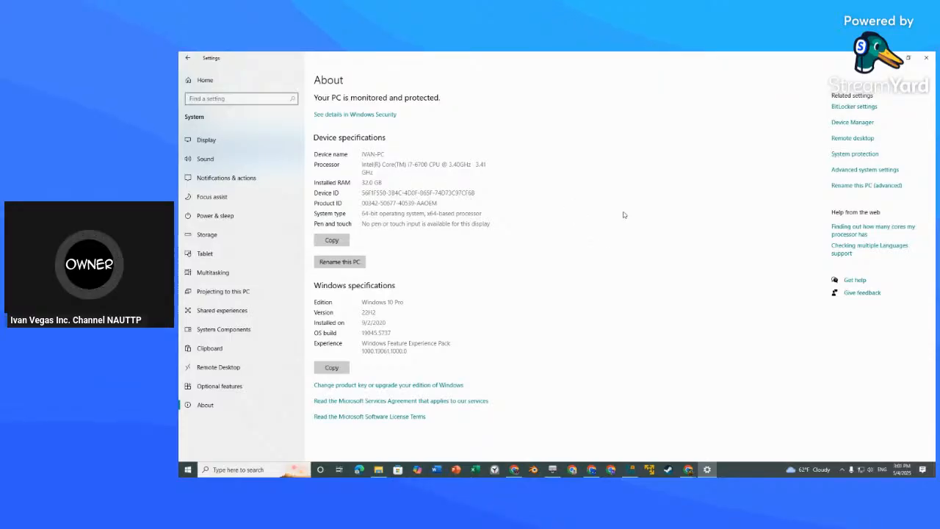
click(927, 58)
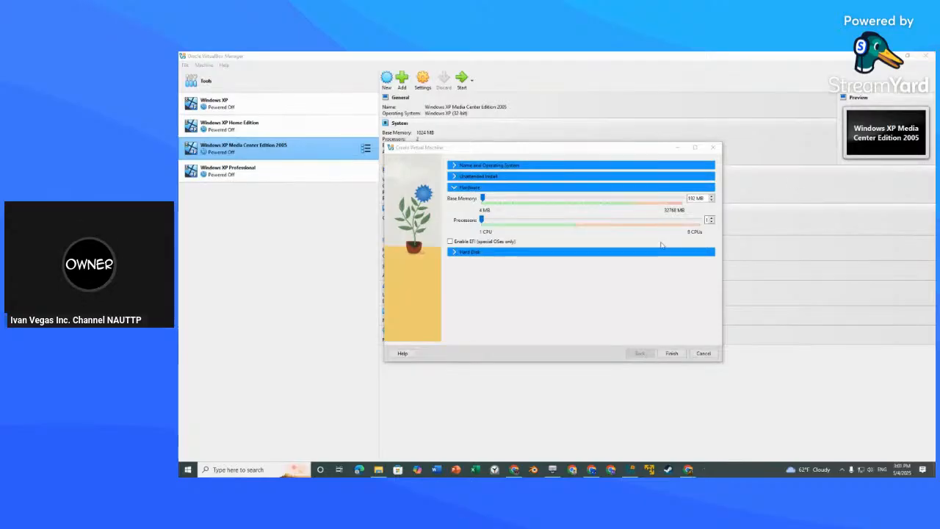
Step: Give the virtual machine 1024 MB of base memory, 2 processors and a 60 GB virtual hard disk, and finish creating it
drag(481, 200, 487, 199)
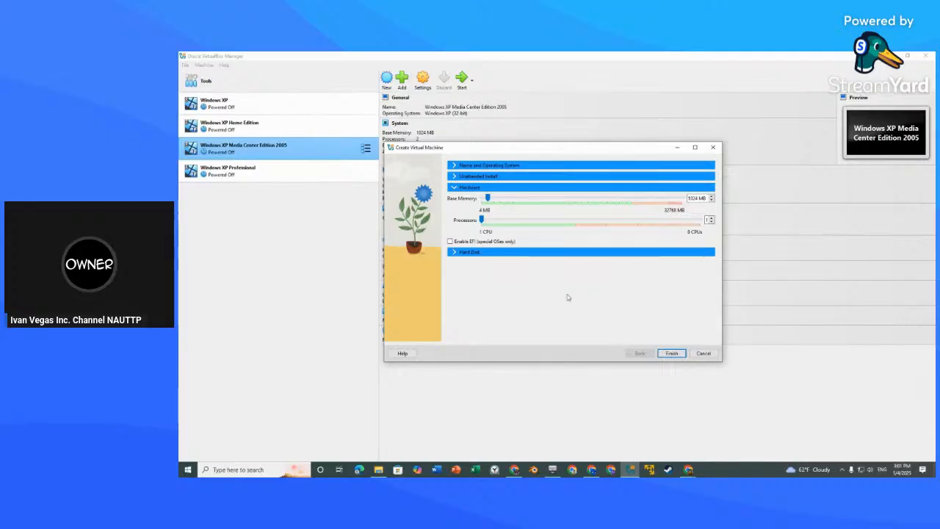
drag(483, 223, 524, 233)
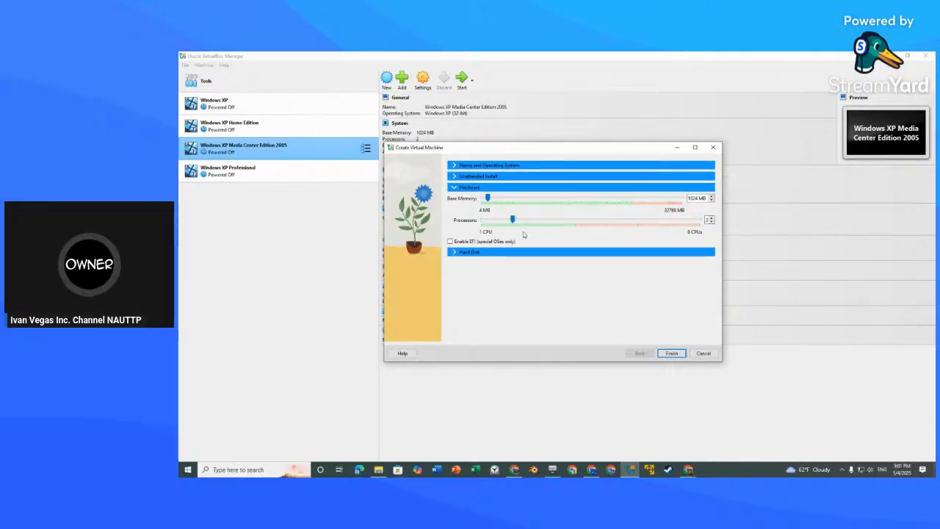
click(491, 253)
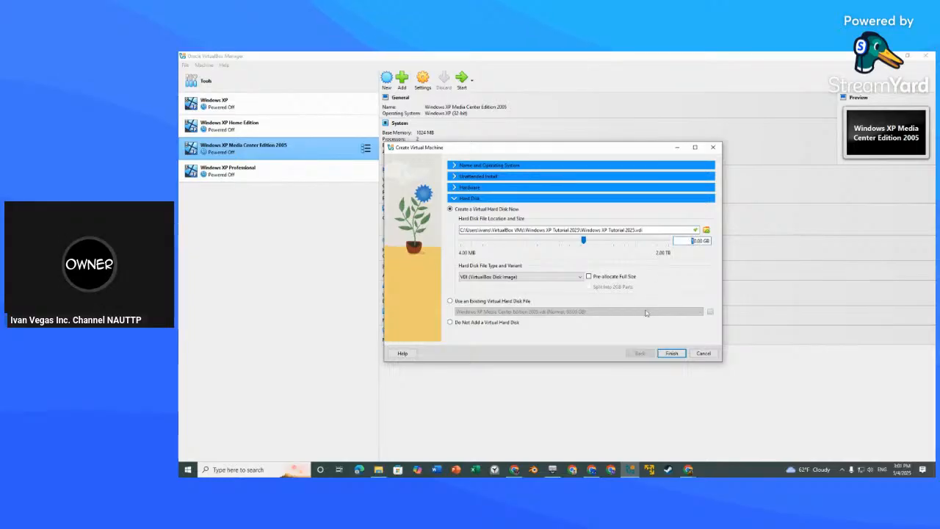
text(6)
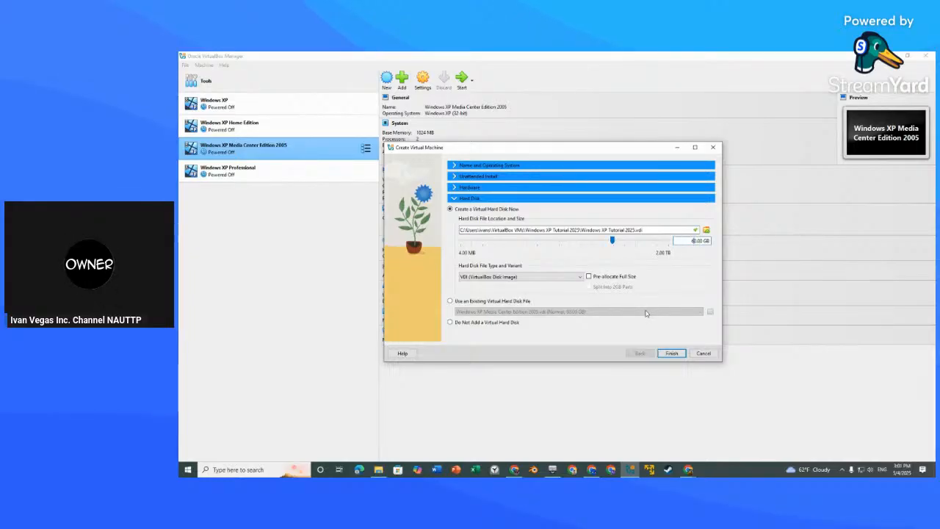
click(673, 353)
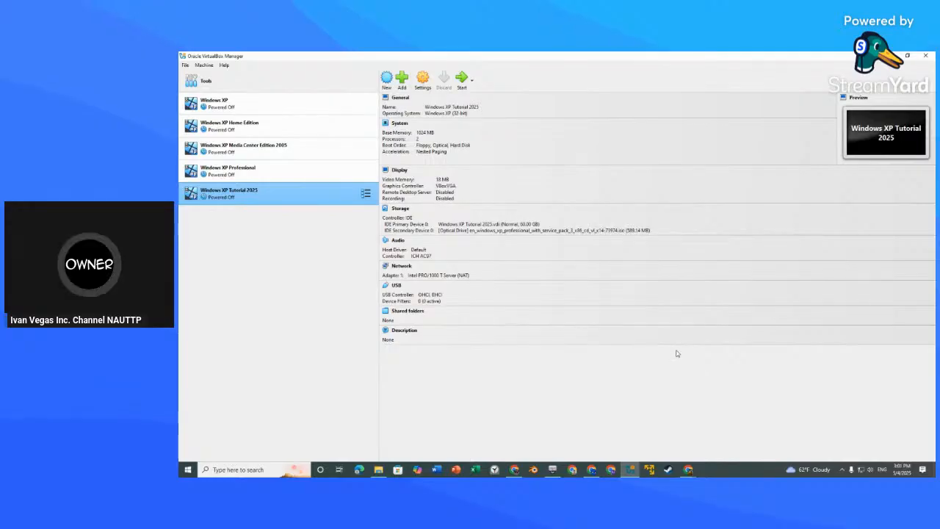
Step: Set the video memory of Windows XP Tutorial 2025 to 128 MB in its settings, review the remaining options and save
click(429, 92)
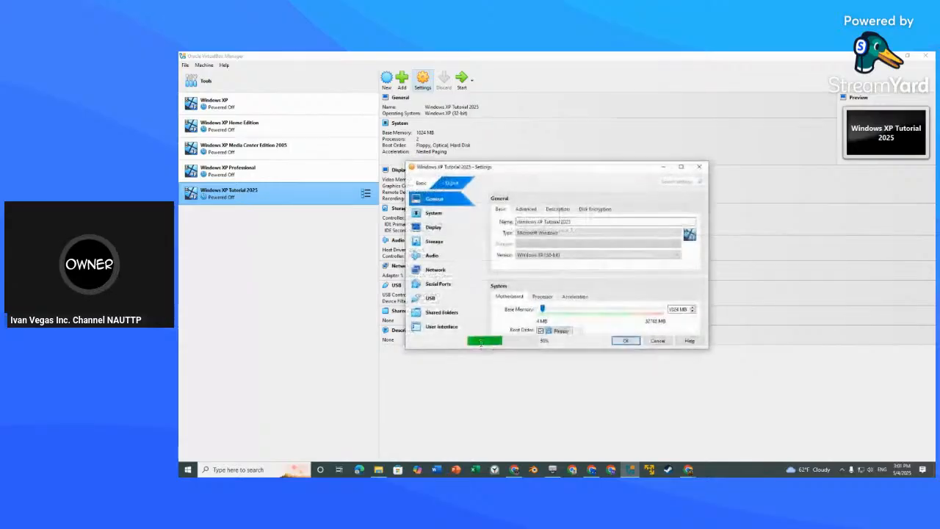
scroll(583, 257, down, 3)
scroll(583, 258, down, 5)
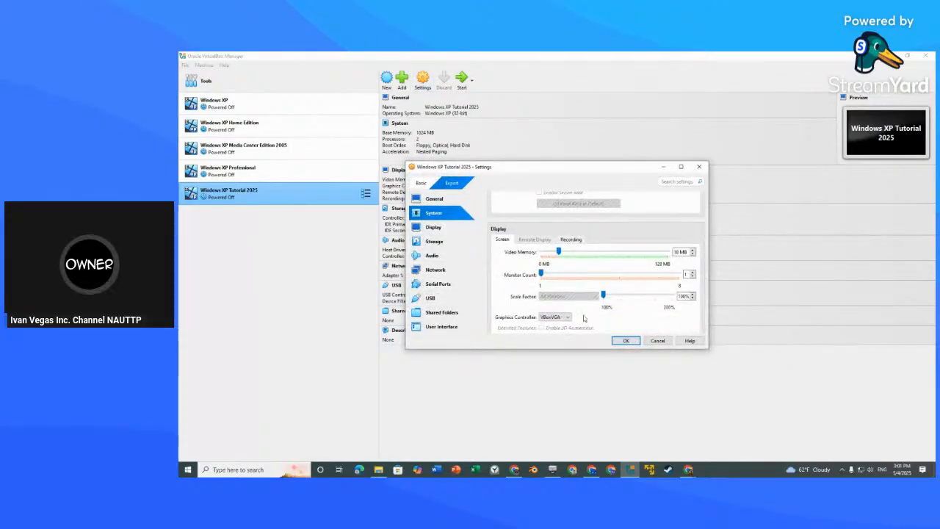
drag(560, 251, 670, 252)
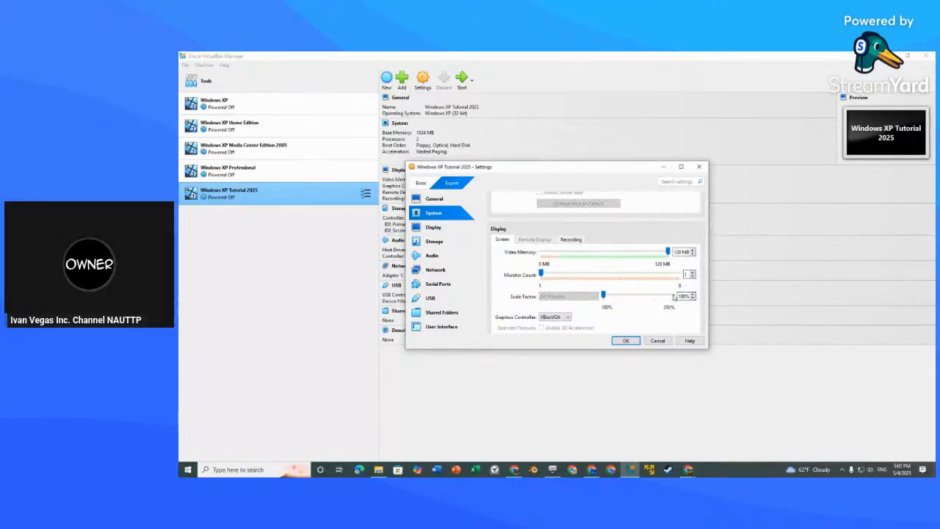
scroll(638, 297, down, 10)
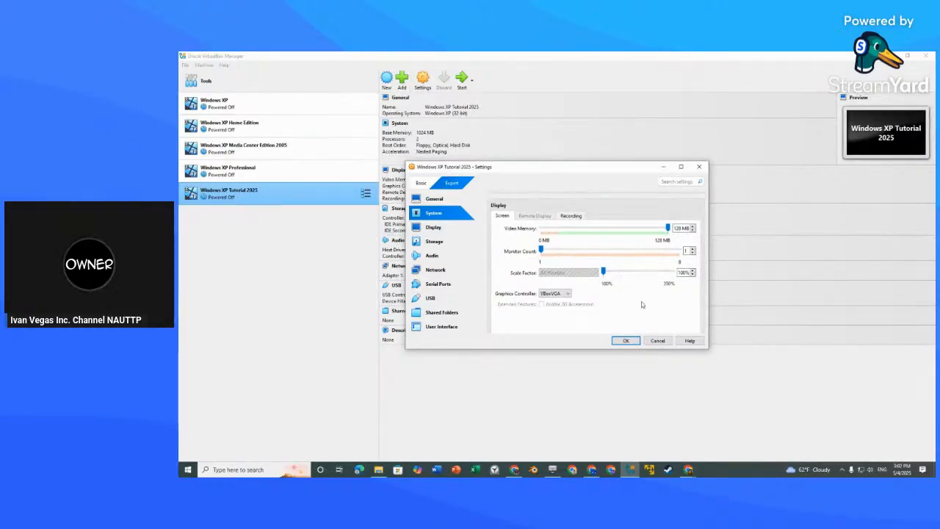
scroll(634, 295, down, 10)
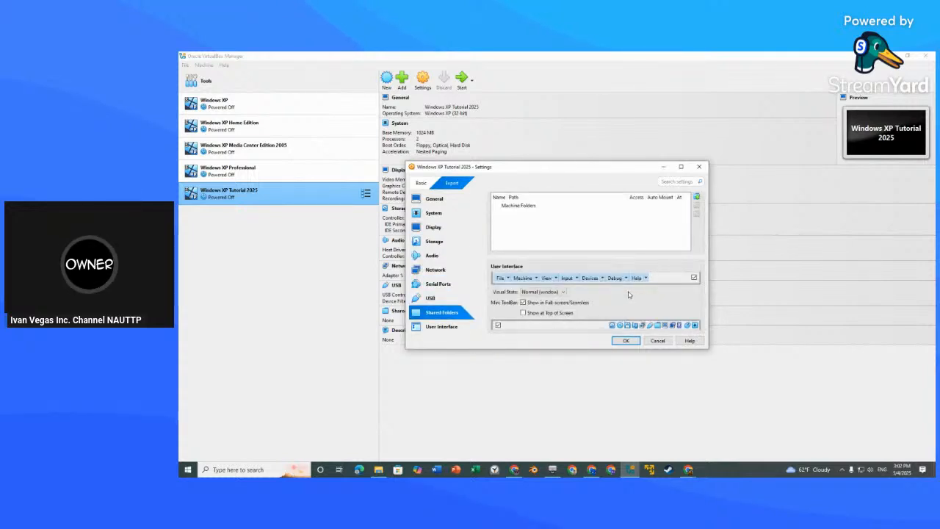
click(625, 341)
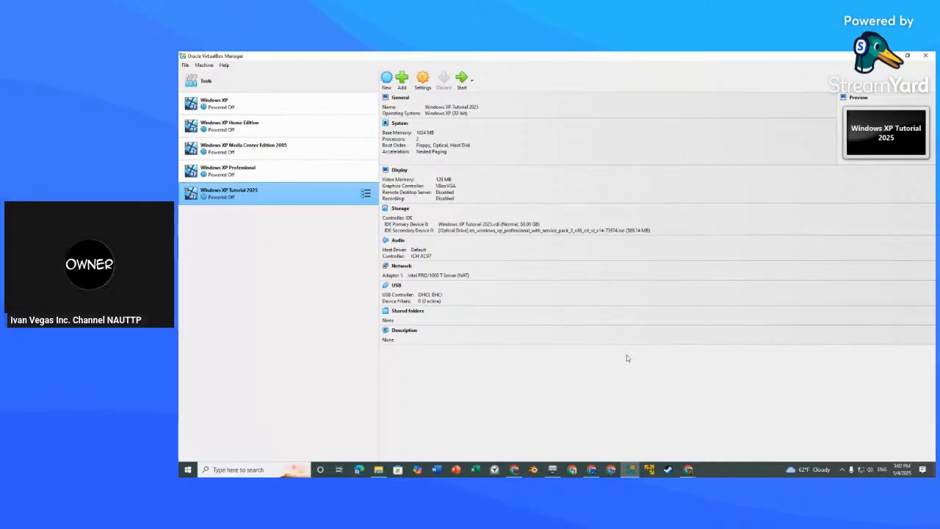
Step: Start the Windows XP Tutorial 2025 machine, maximize its window and dismiss the notifications
click(463, 80)
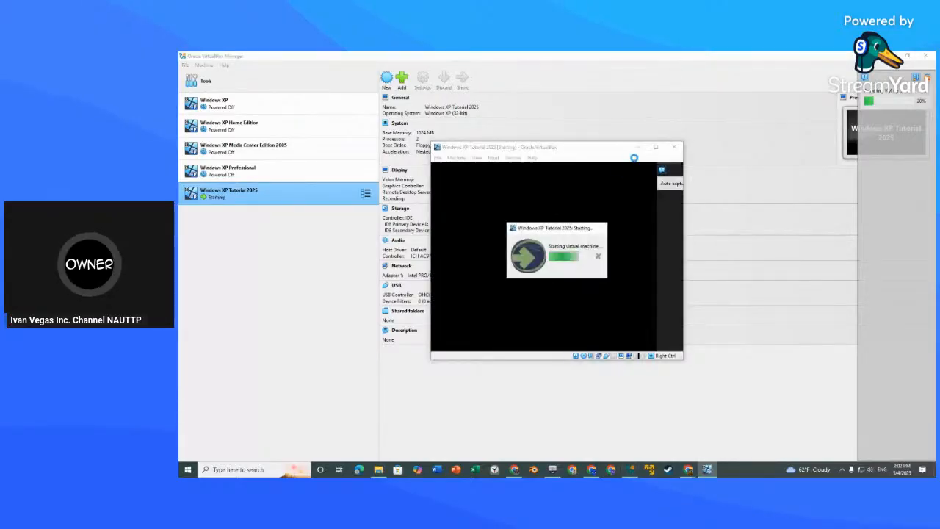
click(658, 147)
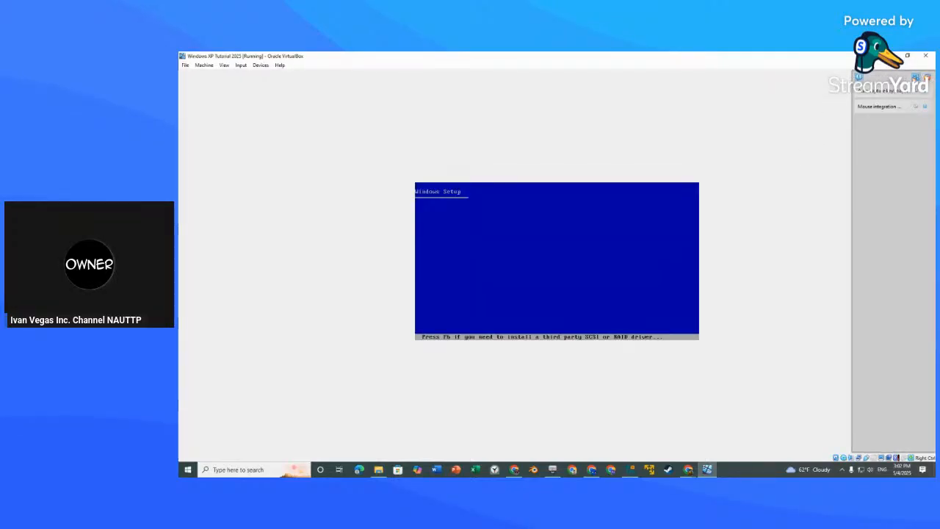
click(928, 79)
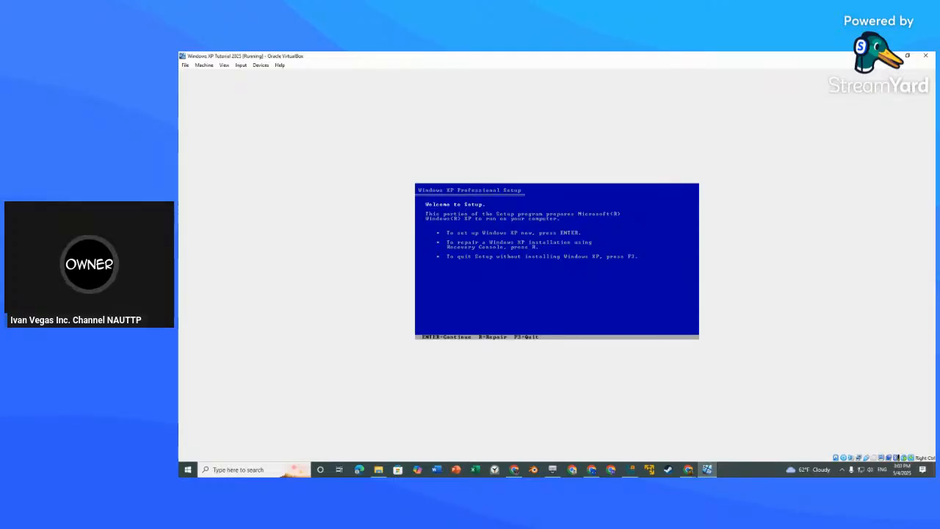
Step: Begin a new Windows XP setup, accepting the license agreement and formatting the unpartitioned space with the quick NTFS option
key(Return)
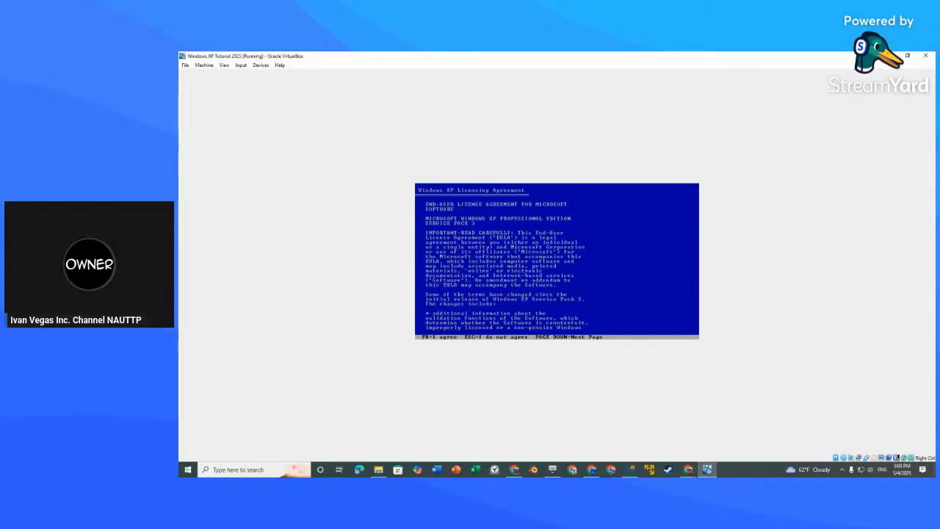
key(F8)
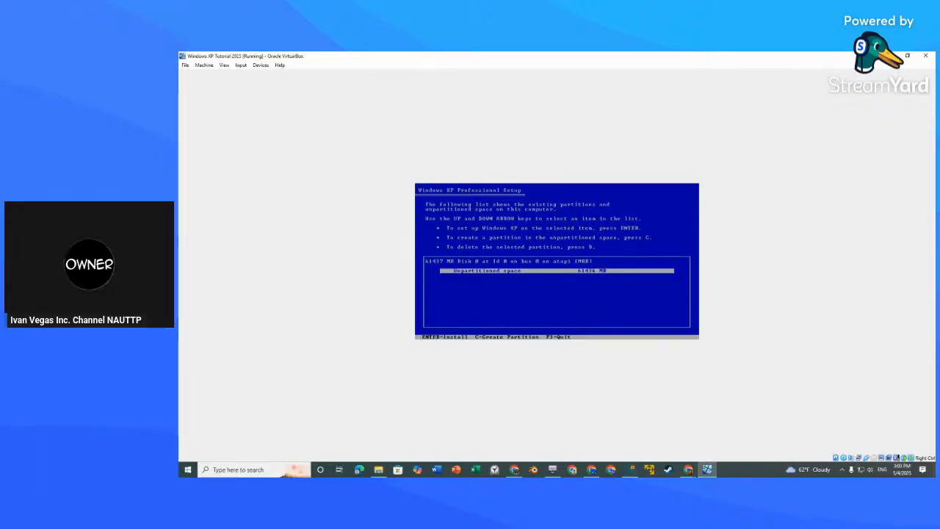
key(Return)
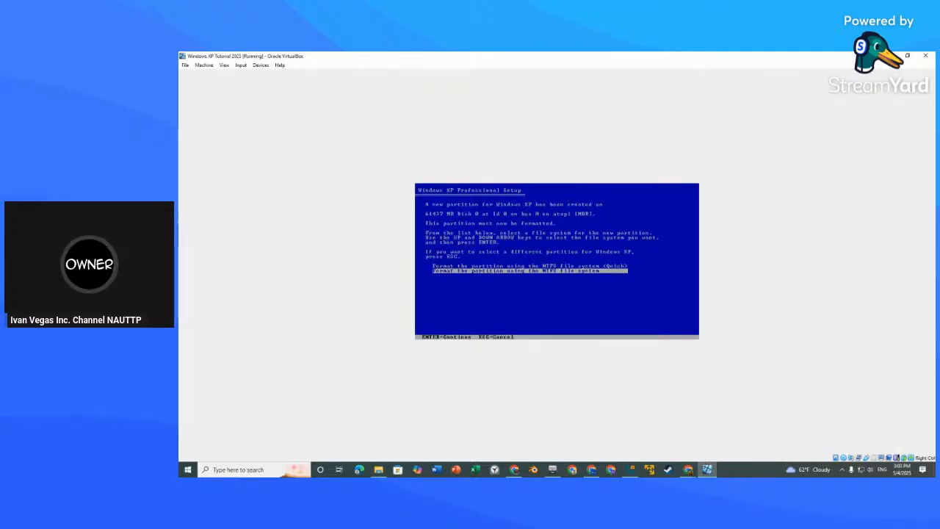
key(Up)
key(Down)
key(Up)
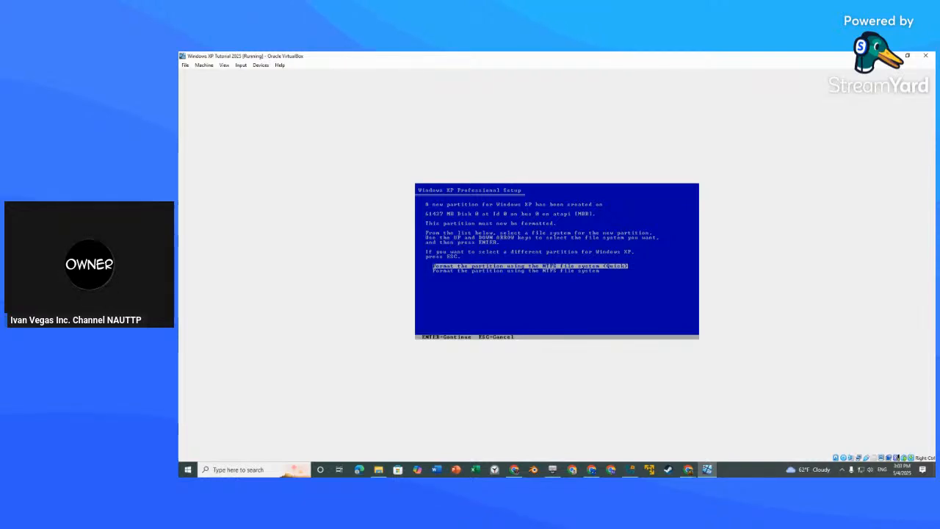
key(Return)
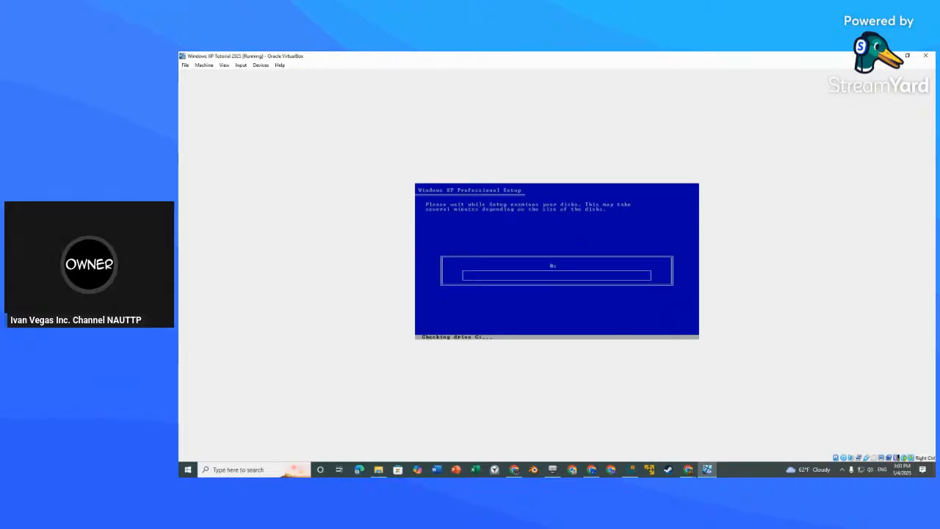
Step: Switch to the StreamYard studio, mute the microphone while Windows XP installs, and return to the virtual machine
click(738, 436)
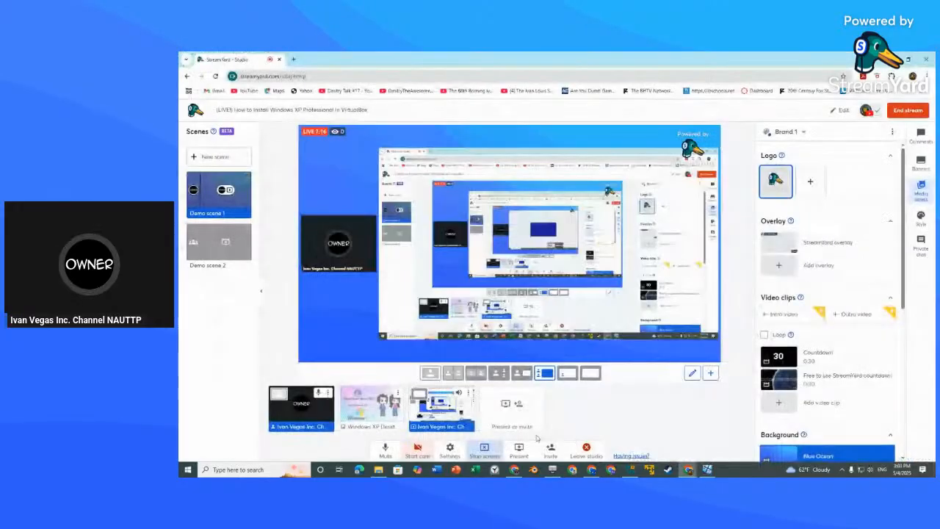
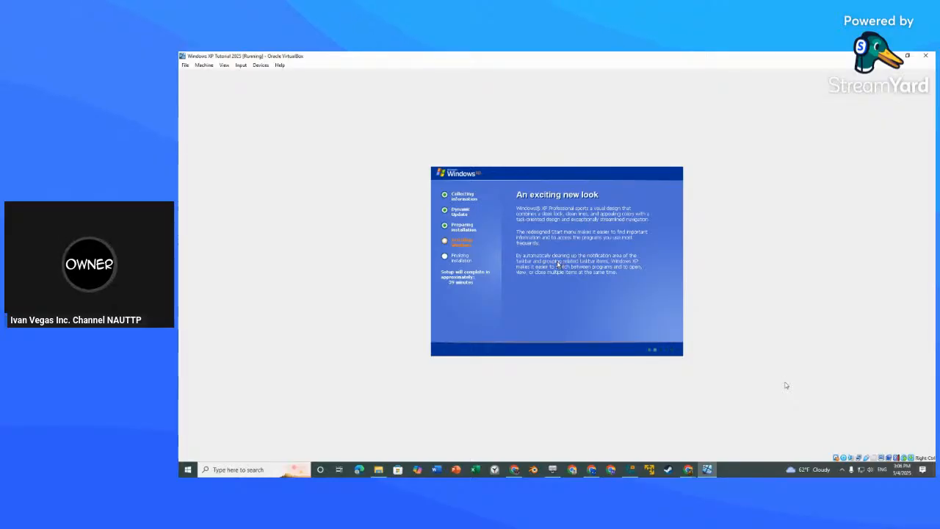
mouse_move(690, 470)
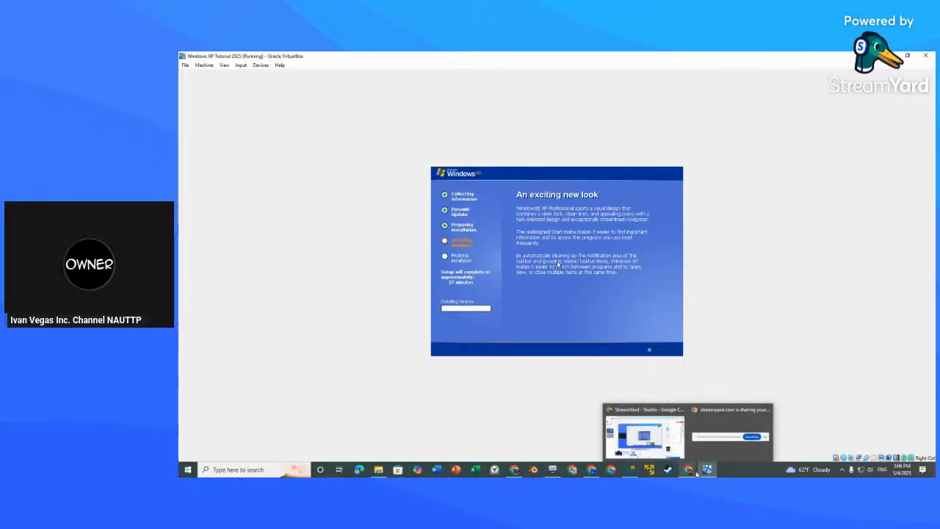
click(644, 434)
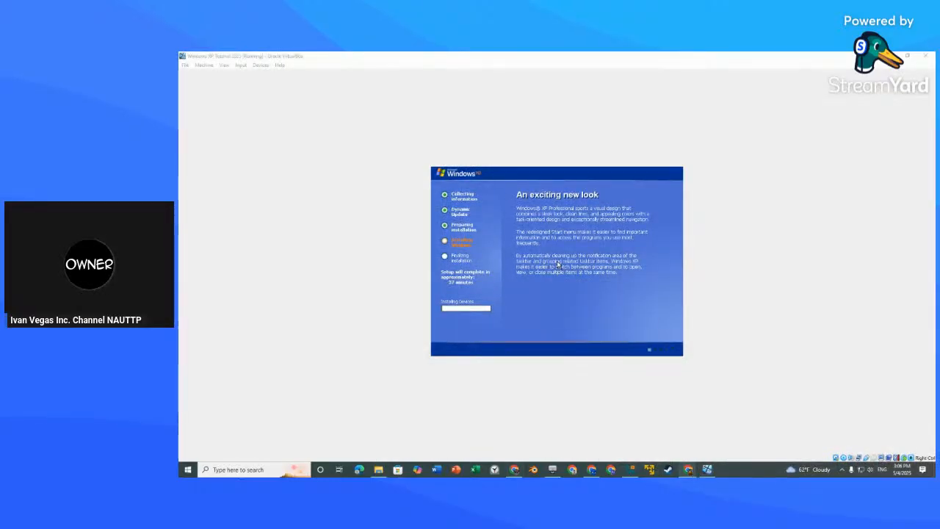
click(651, 433)
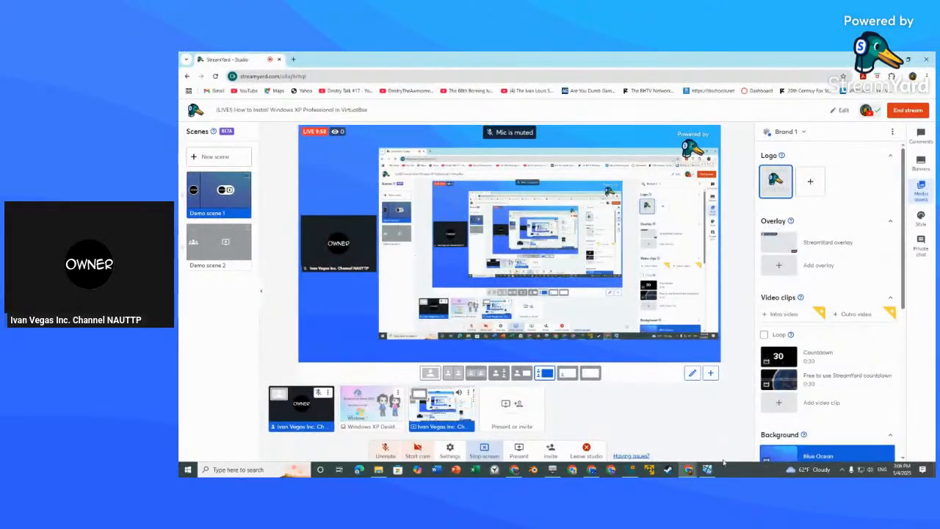
key(alt+Tab)
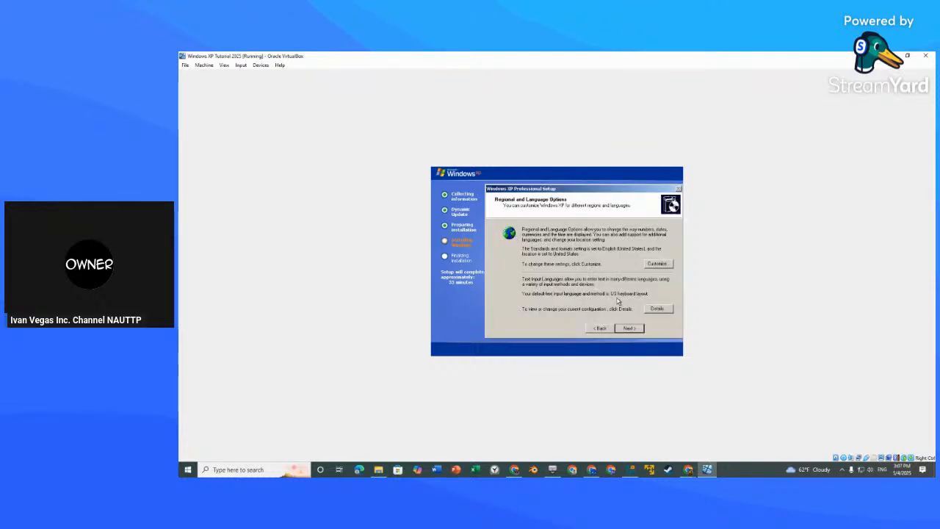
Step: Unmute the microphone in the StreamYard studio and return to the Windows XP setup in the virtual machine
click(687, 469)
click(644, 436)
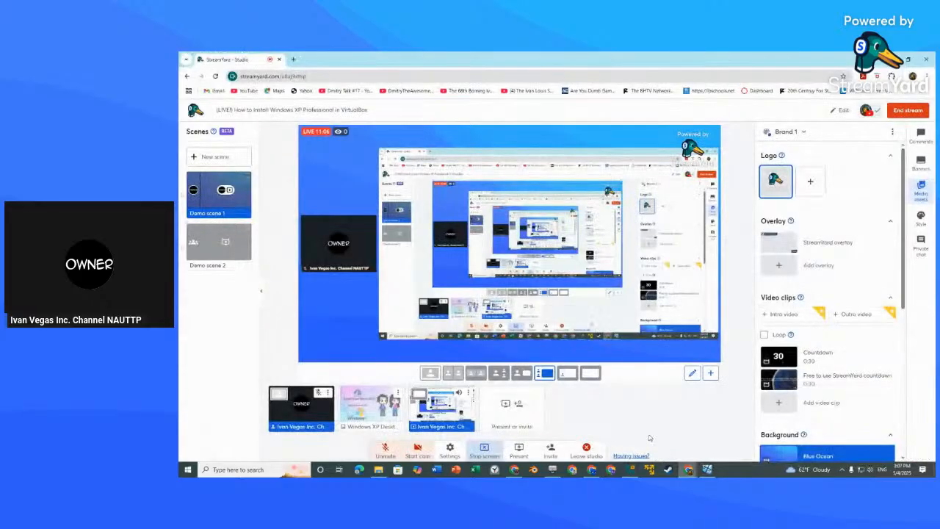
click(385, 449)
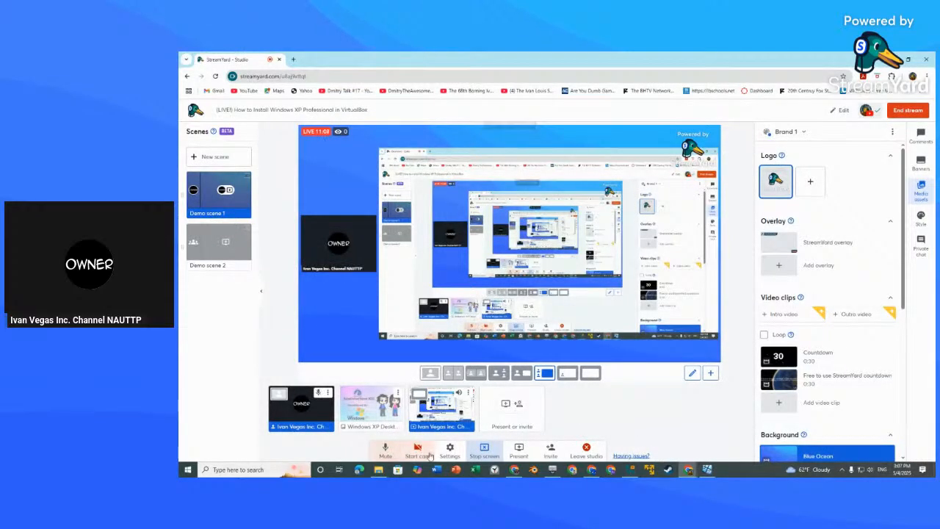
click(707, 470)
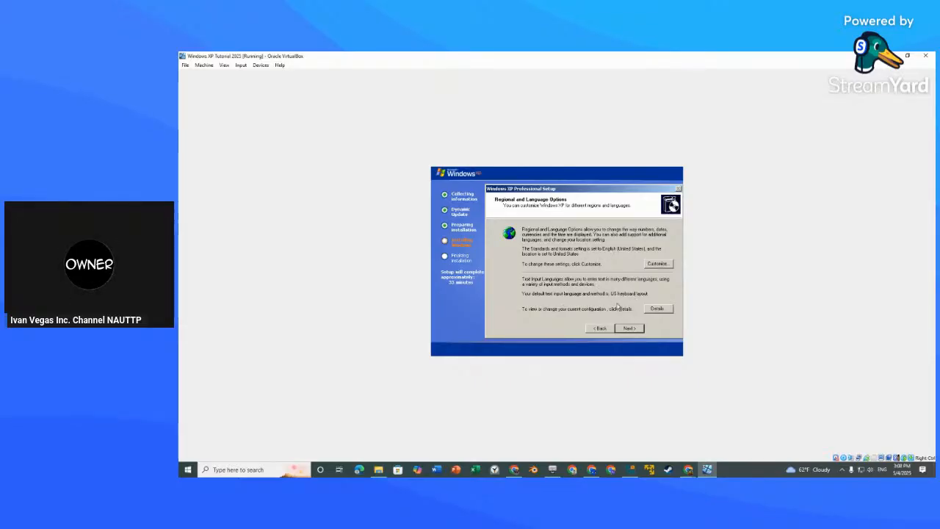
Step: Accept the default regional and language options, then personalize the software with the owner's full name and the organization Ivanmount Plus
click(631, 329)
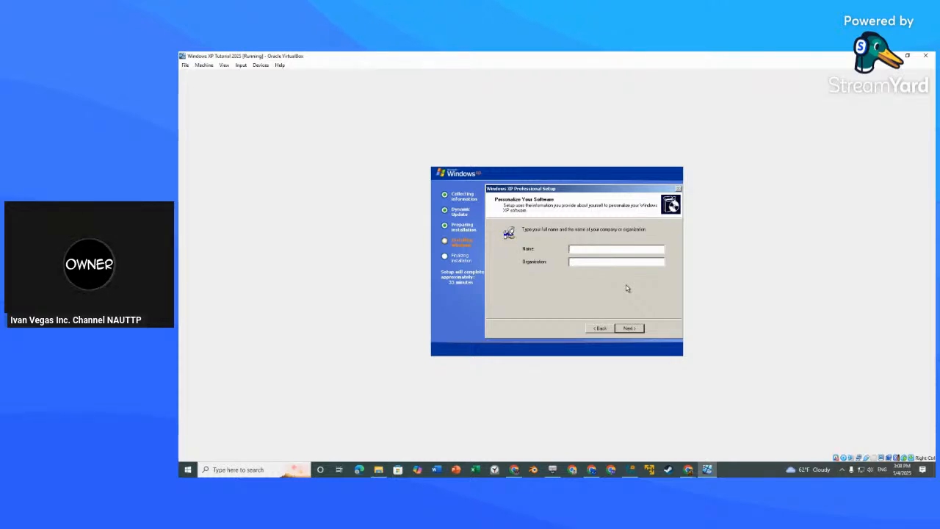
text(Ivan)
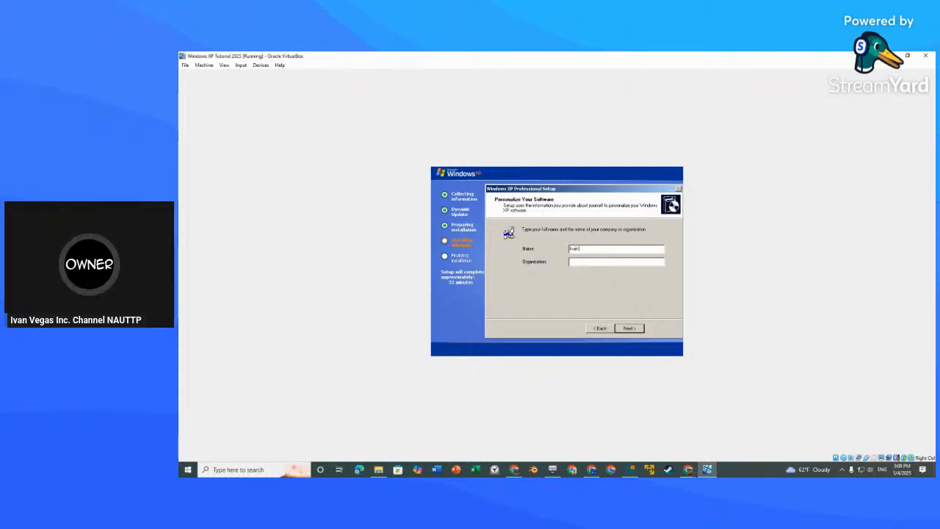
text( Sese)
click(594, 262)
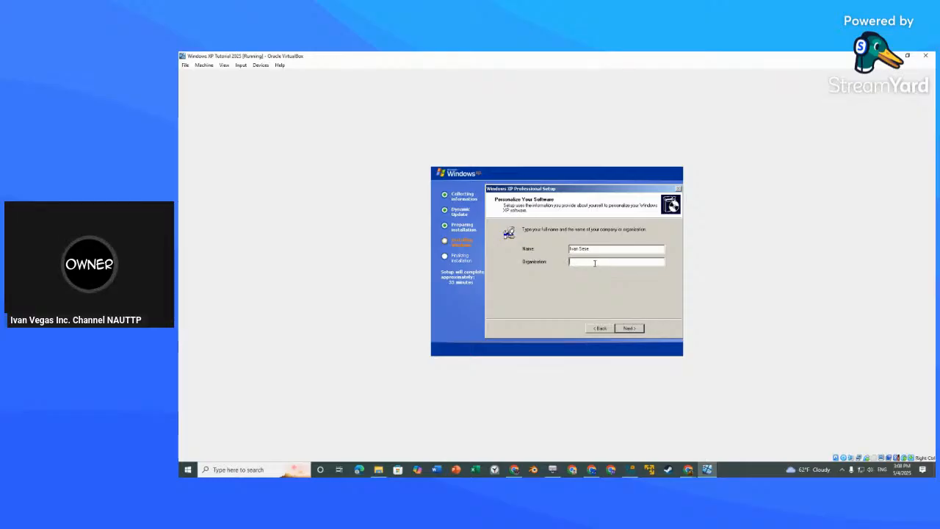
text(Ivanmount)
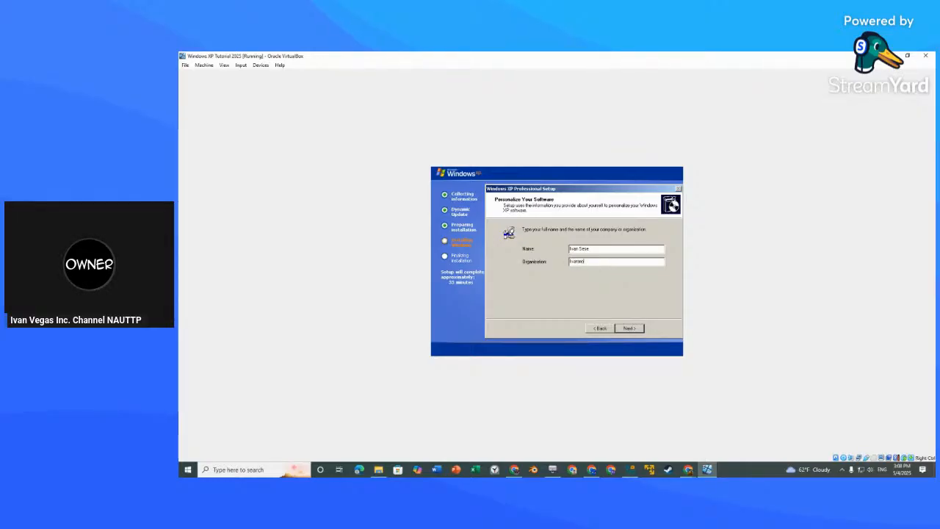
text( Plus)
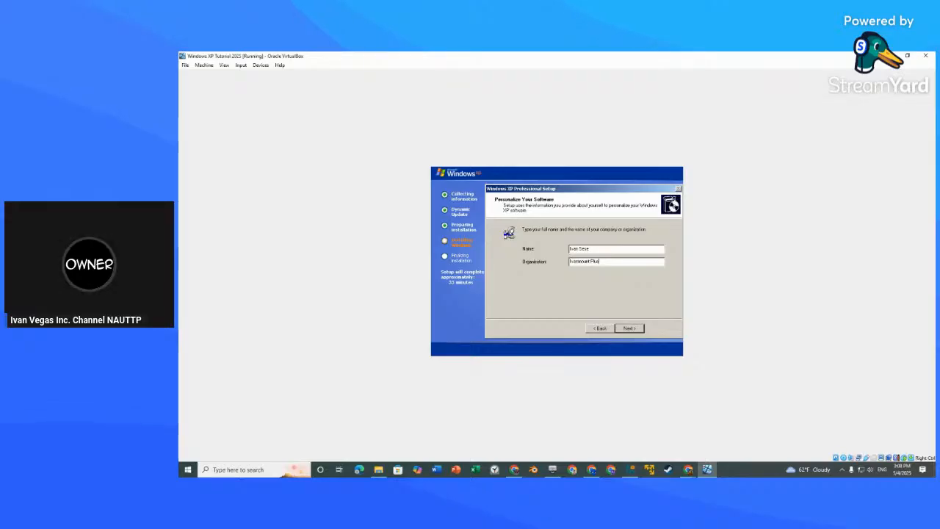
click(629, 328)
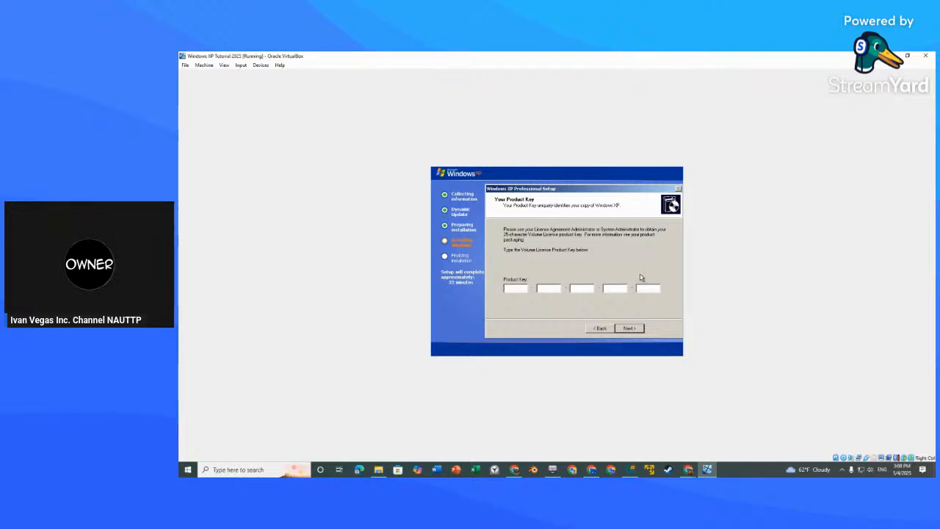
Step: Switch to the StreamYard studio, change the stage layout to show only the shared screen, and return to the virtual machine
click(687, 469)
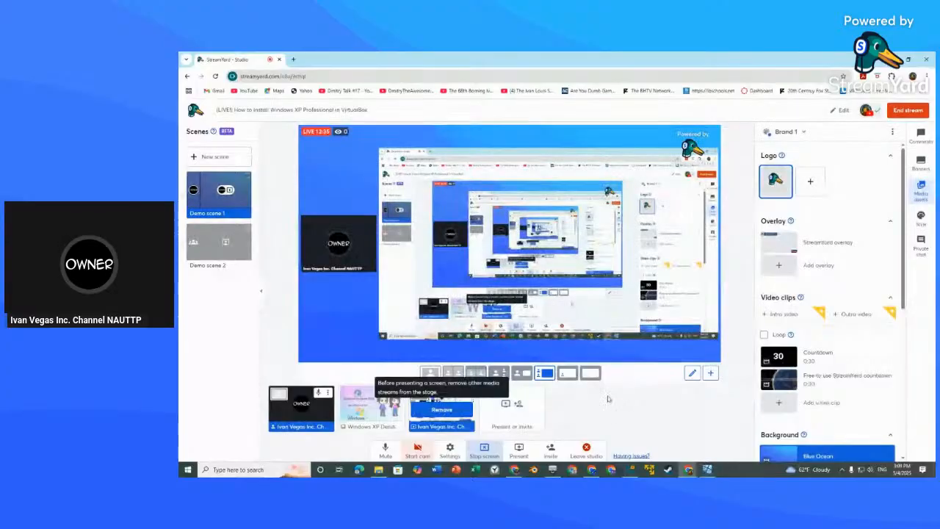
click(594, 376)
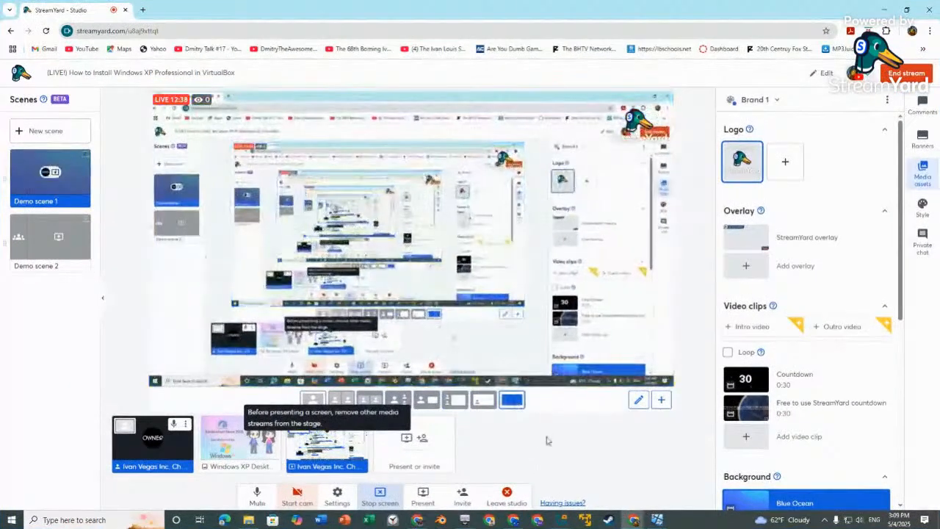
click(657, 520)
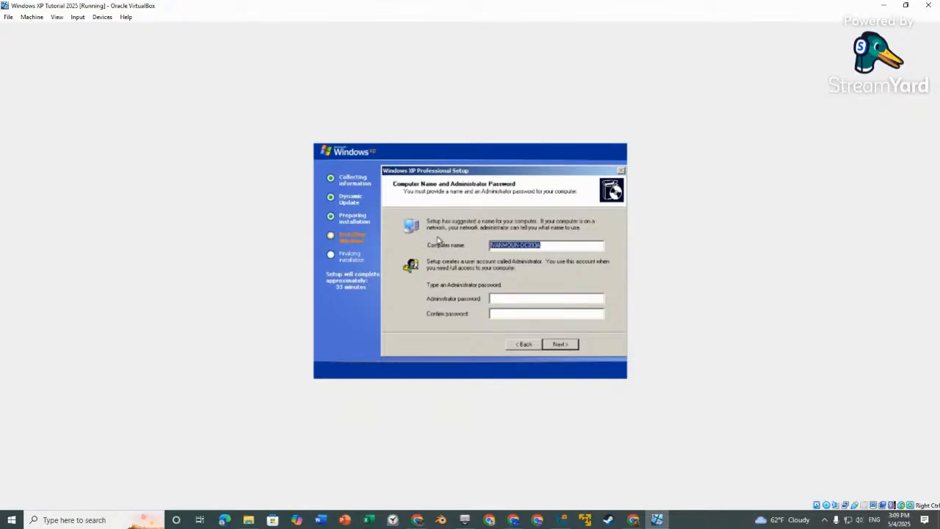
Step: Replace the suggested computer name with the owner's first name followed by -VM, leaving the administrator password blank
text(De)
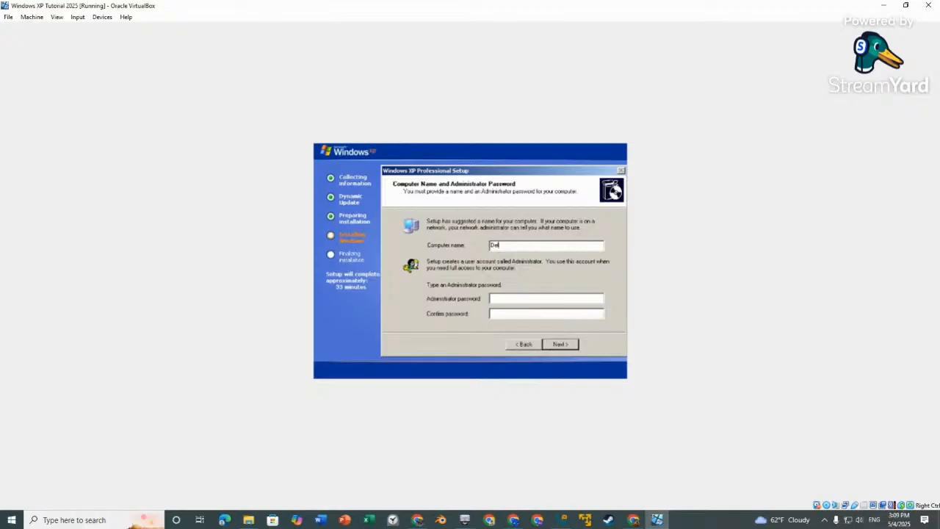
text(ll)
key(BackSpace)
key(BackSpace)
key(BackSpace)
key(BackSpace)
text(IvanMPC)
key(BackSpace)
key(BackSpace)
key(BackSpace)
text(-VM)
click(566, 345)
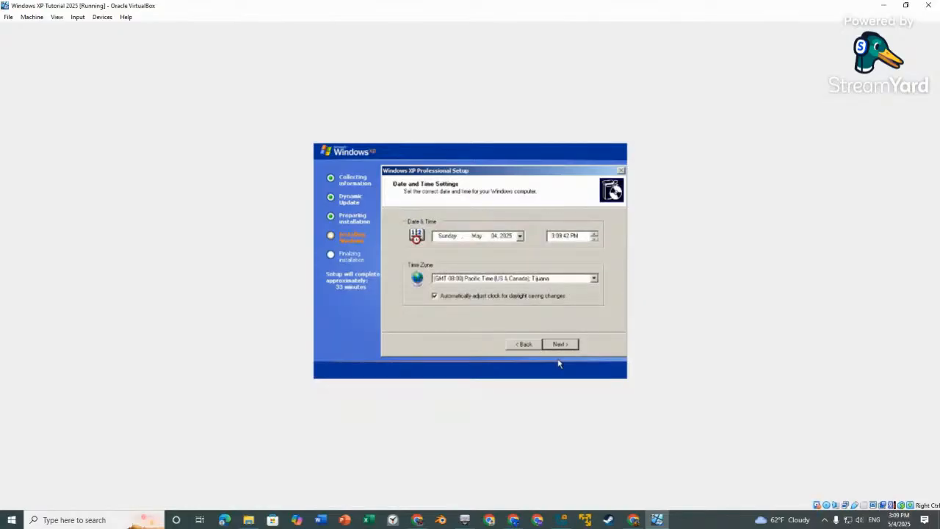
Step: Accept the default date and time settings, and keep typical networking settings with the workgroup WORKGROUP
click(562, 349)
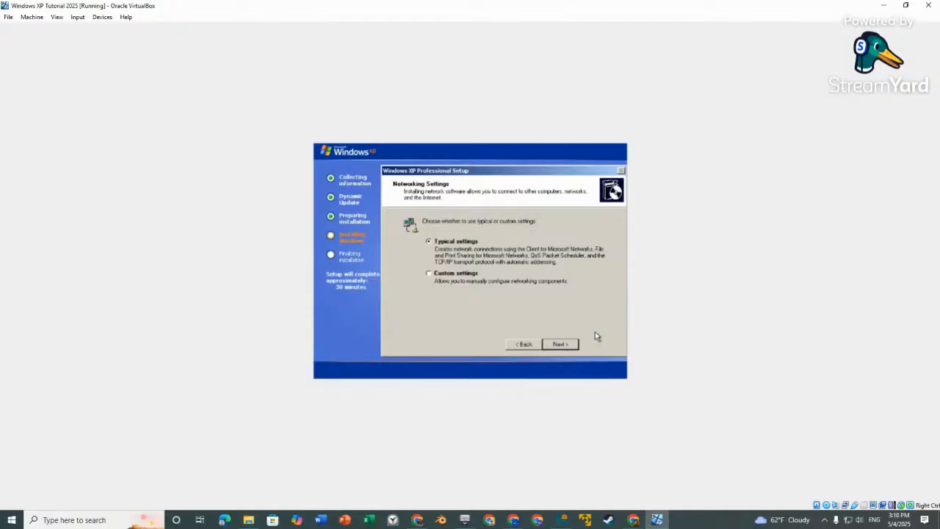
click(560, 344)
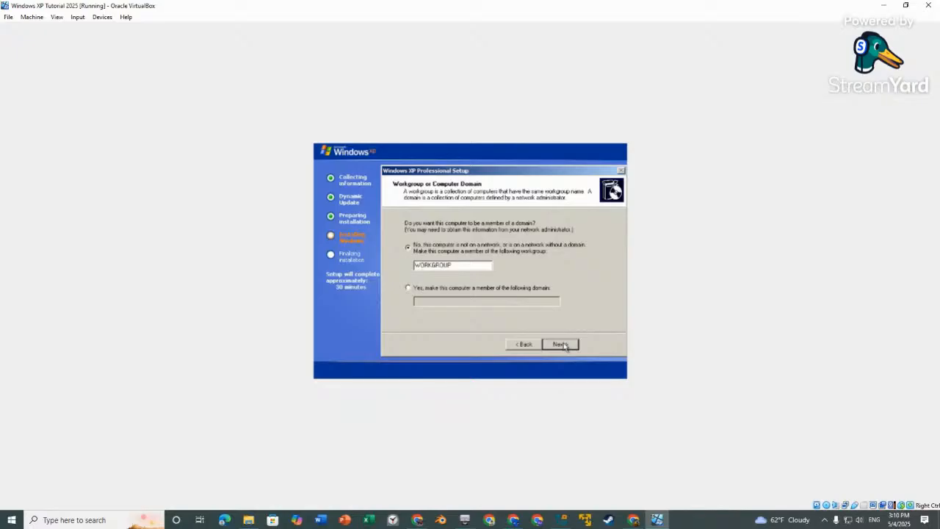
click(560, 345)
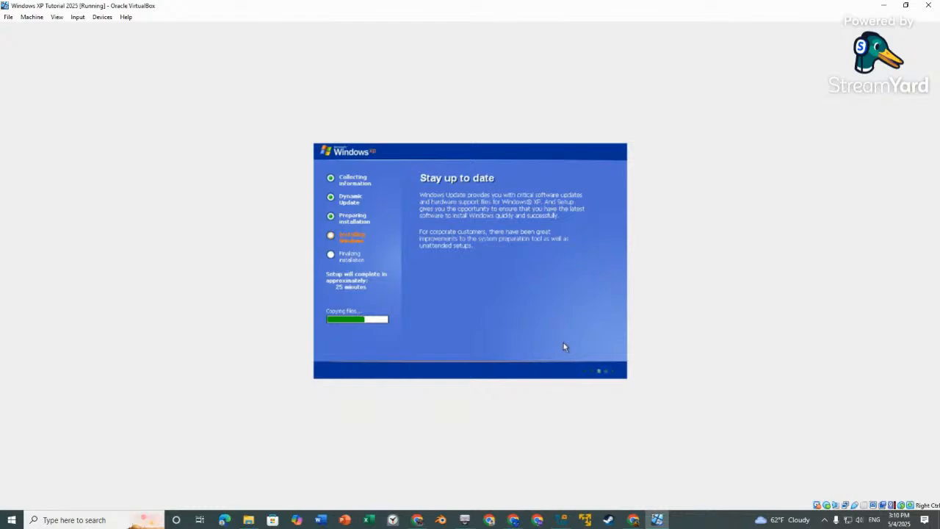
Step: Mute the microphone in the StreamYard studio while setup copies files, and return to the virtual machine
mouse_move(633, 520)
click(574, 477)
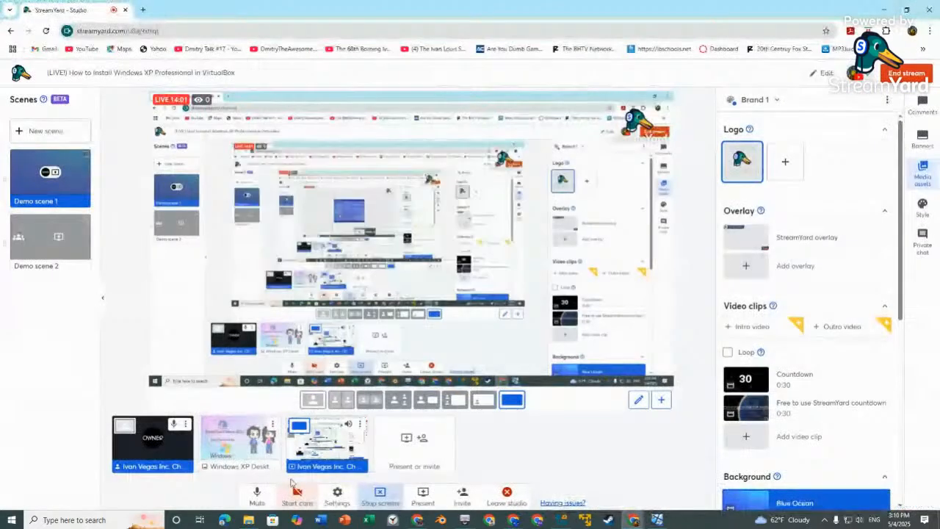
click(256, 494)
click(658, 520)
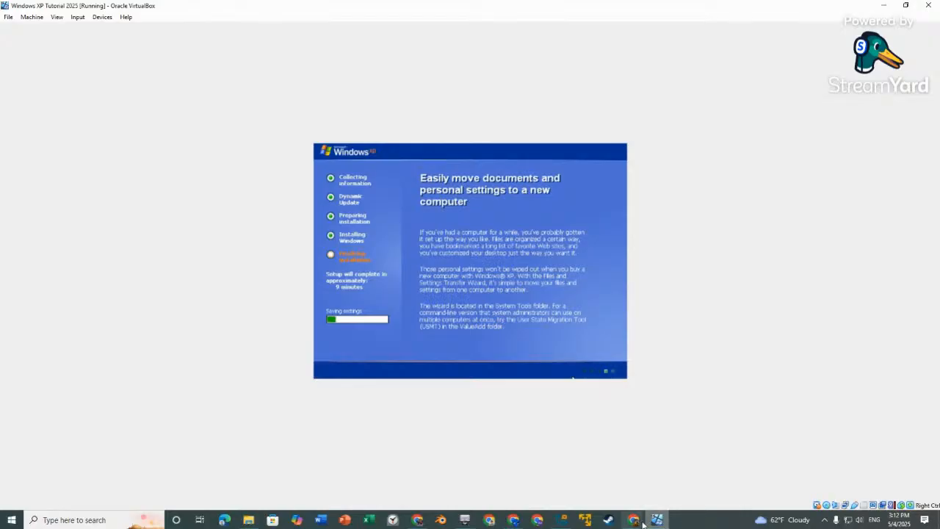
Step: Unmute the microphone in the StreamYard studio, check the studio's audio settings, and return to the virtual machine
click(634, 520)
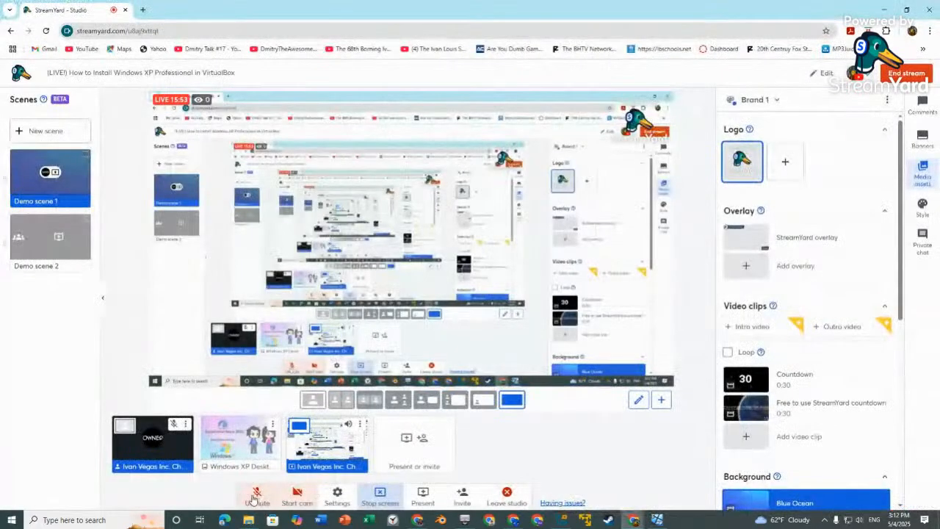
click(657, 519)
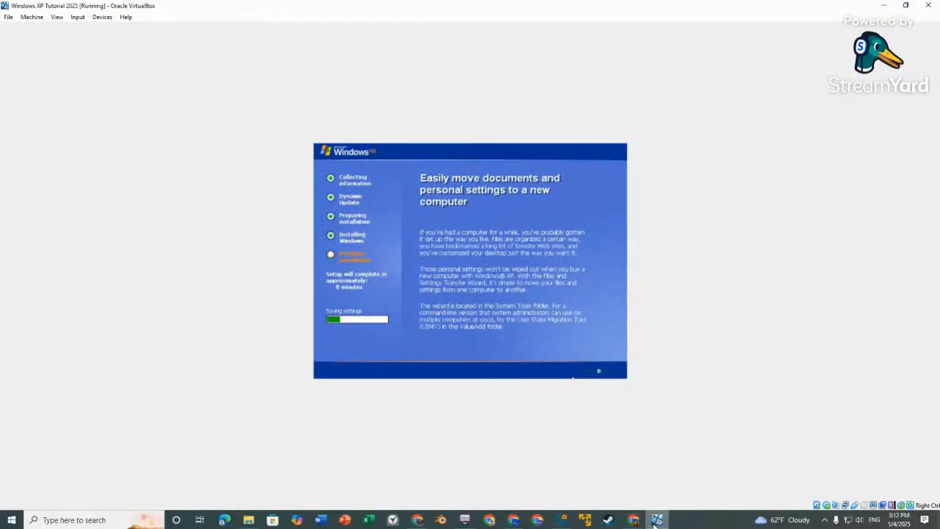
mouse_move(633, 520)
click(577, 470)
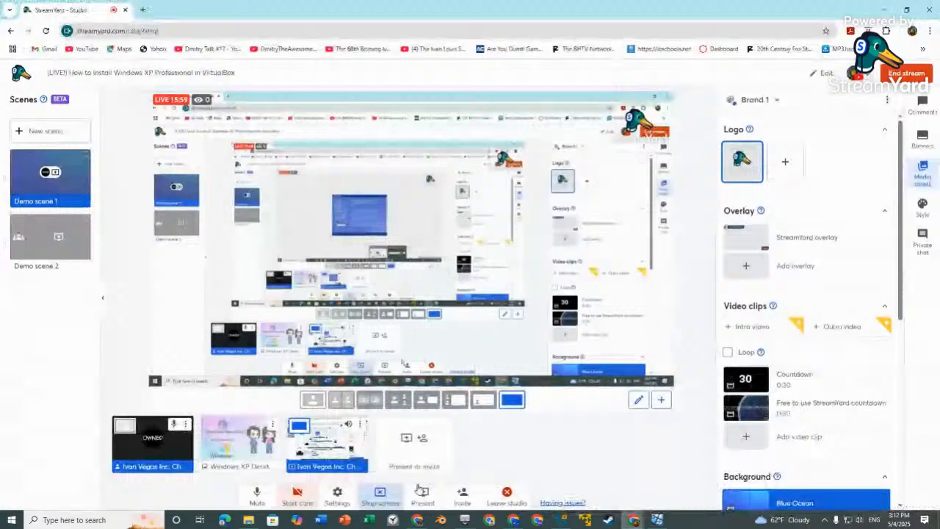
click(329, 498)
click(321, 207)
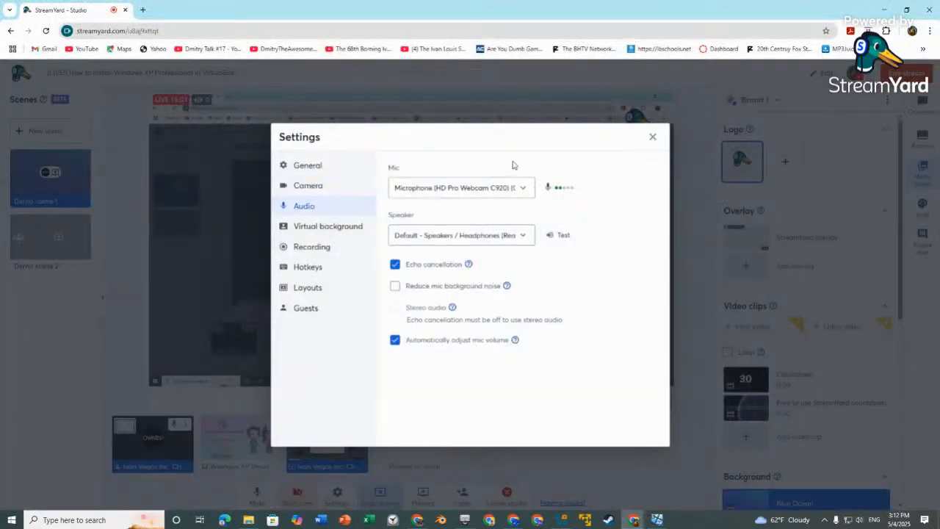
click(652, 136)
click(657, 519)
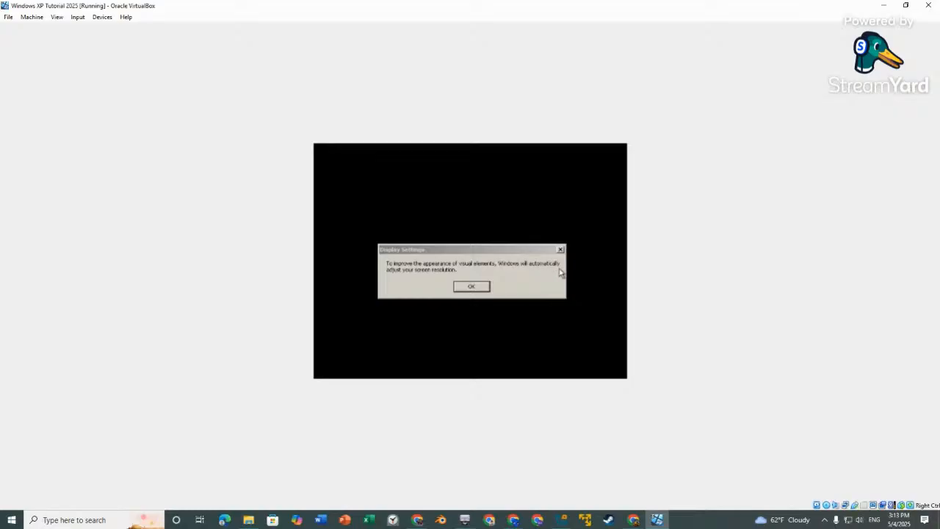
Step: Accept the automatic screen resolution adjustment and begin the Microsoft Windows welcome setup
click(471, 286)
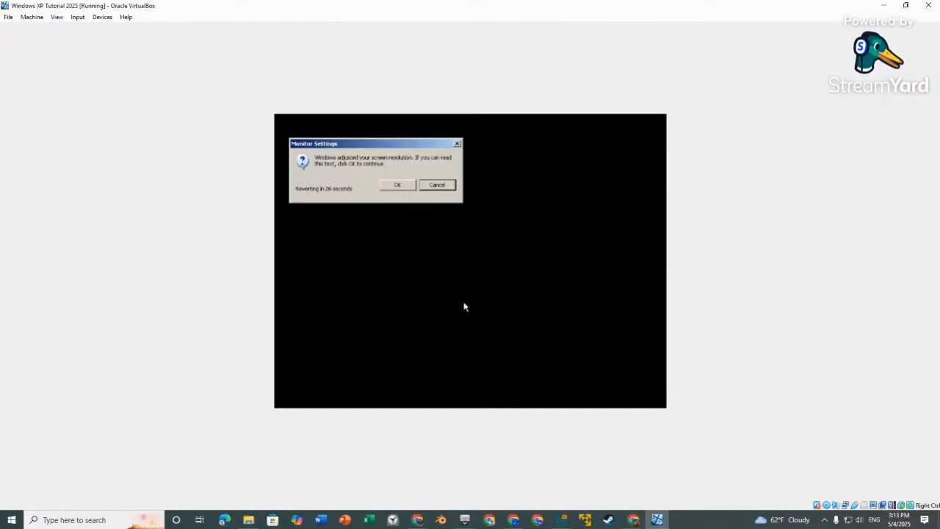
click(392, 186)
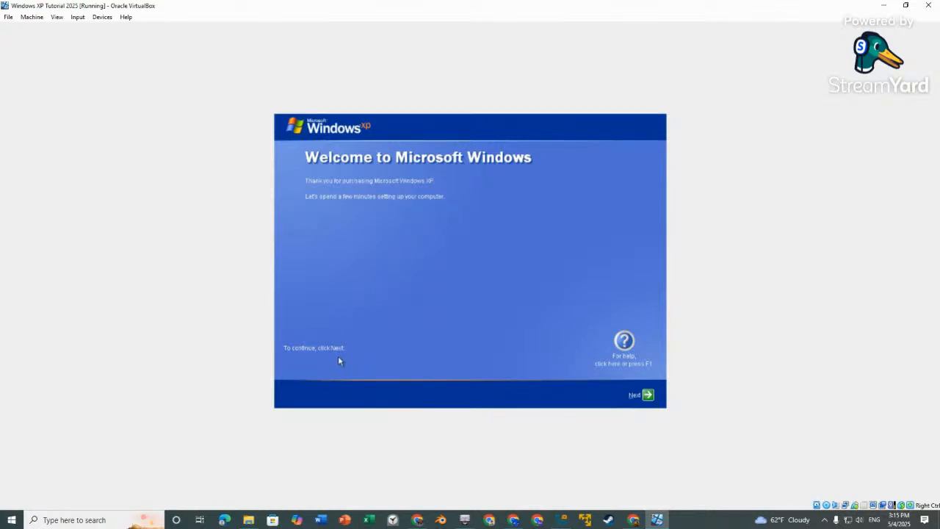
click(644, 396)
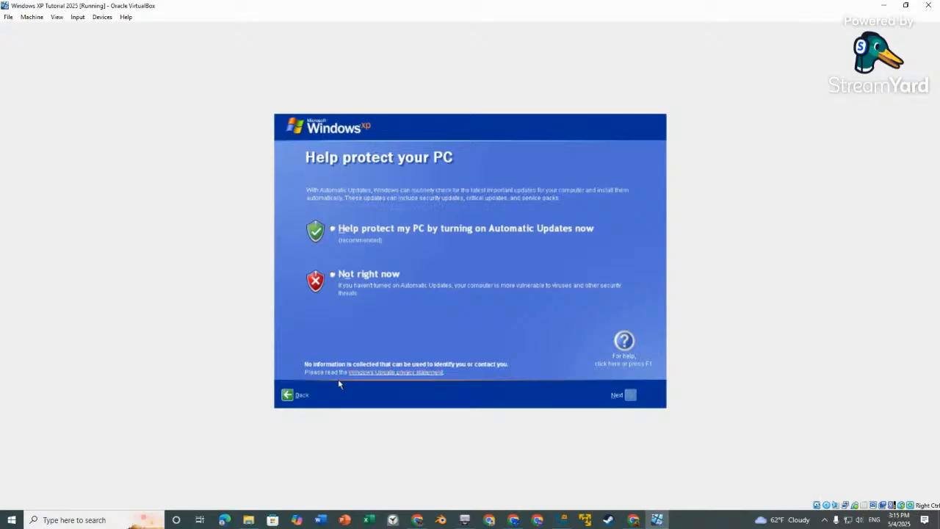
Step: Look through the Windows Update privacy statement and turn on Automatic Updates
click(387, 373)
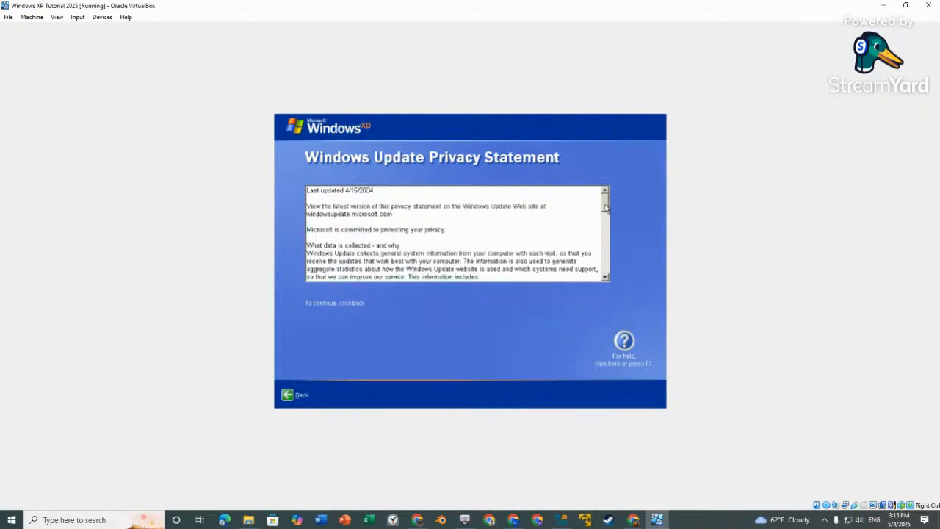
drag(606, 208, 614, 263)
drag(606, 266, 638, 198)
click(288, 395)
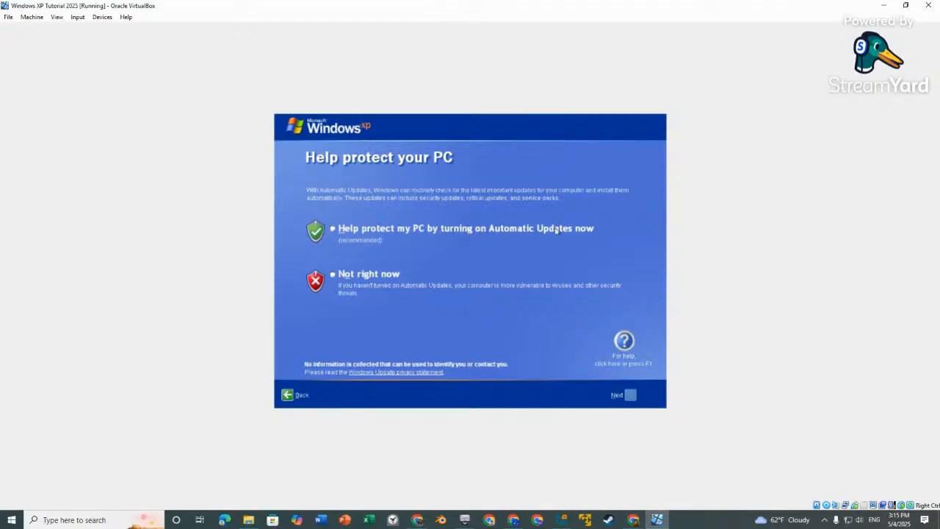
click(418, 229)
click(621, 396)
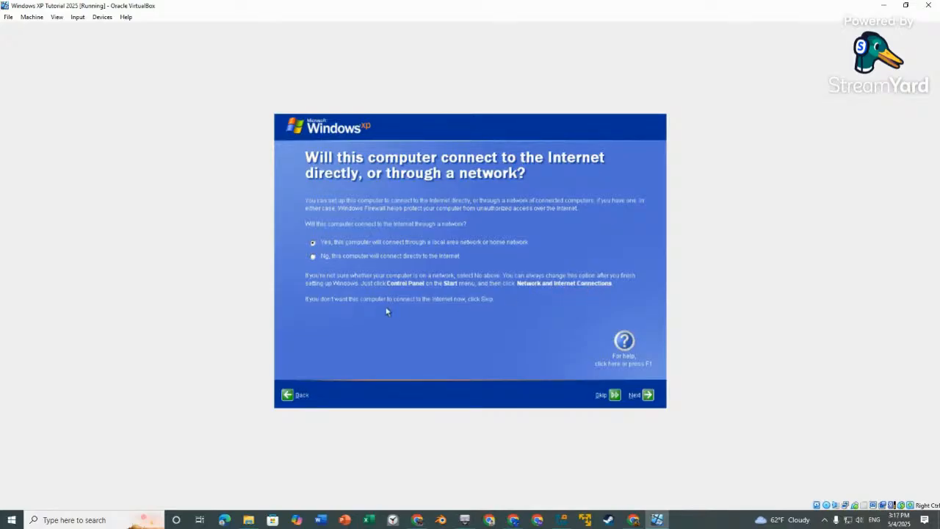
Step: Keep the Internet connection through a local area or home network, and decline Microsoft registration after viewing its privacy statement
click(648, 396)
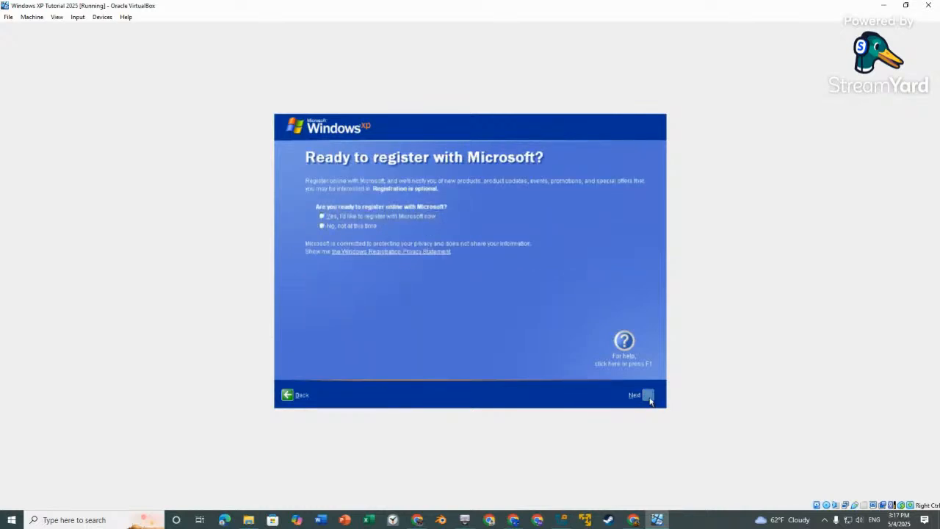
click(400, 252)
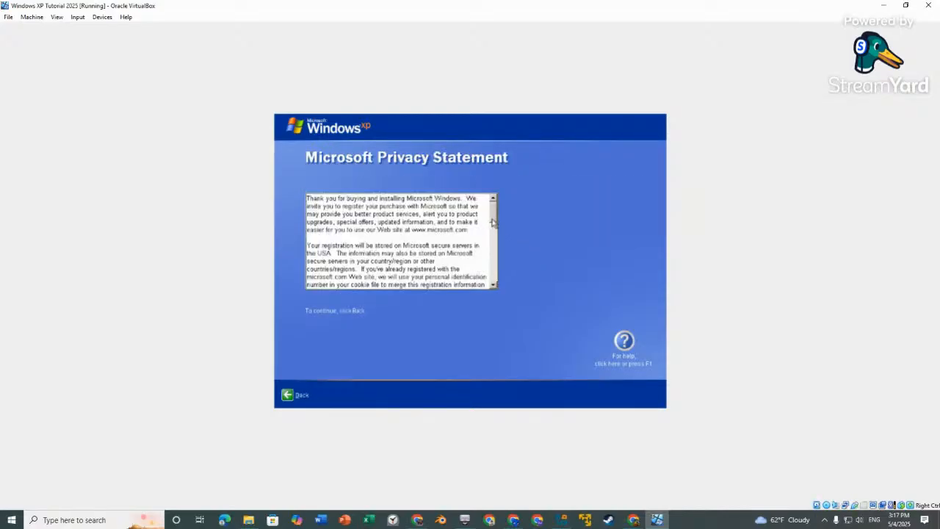
mouse_move(495, 222)
mouse_down()
mouse_move(496, 281)
mouse_move(495, 213)
mouse_up()
click(292, 394)
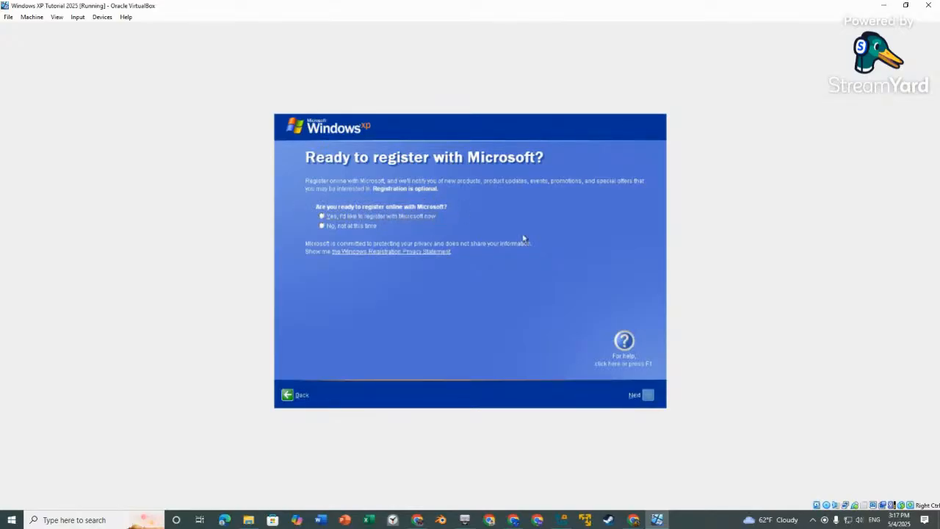
click(334, 225)
click(648, 397)
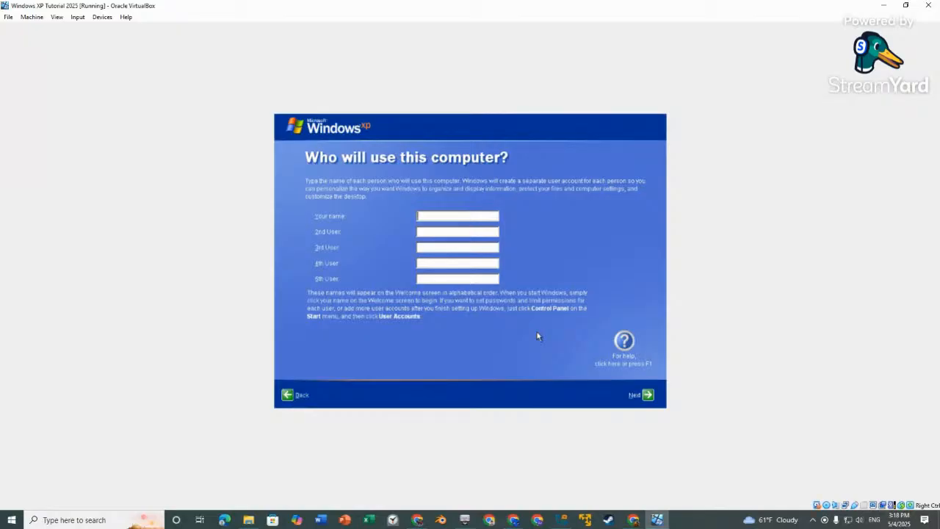
Step: Enter the owner's full name as the first user, finish the Windows XP setup, and close the Start menu on the desktop
text(M)
text(van Sese)
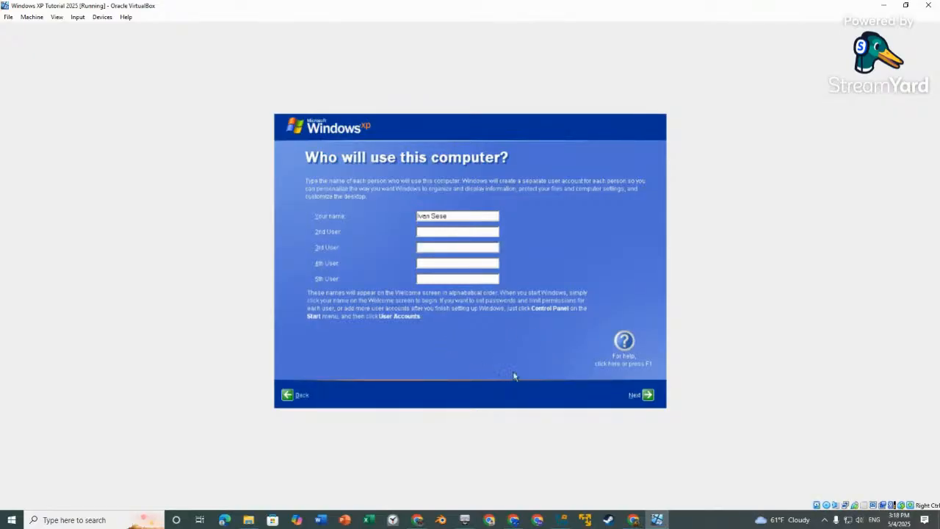
click(646, 395)
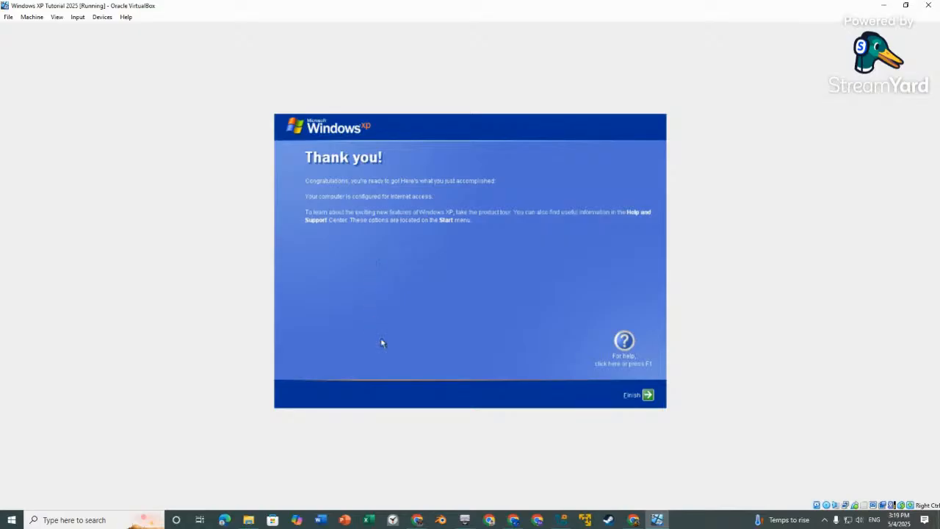
click(648, 396)
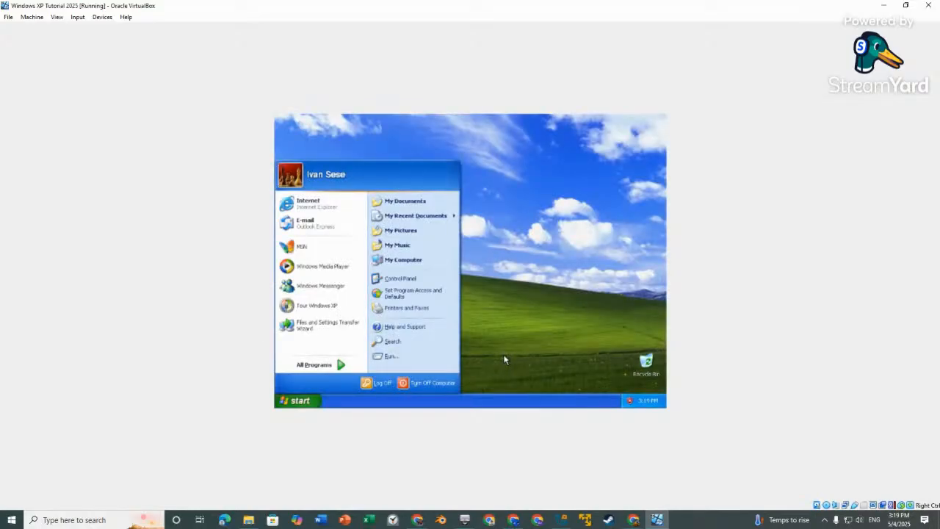
click(504, 359)
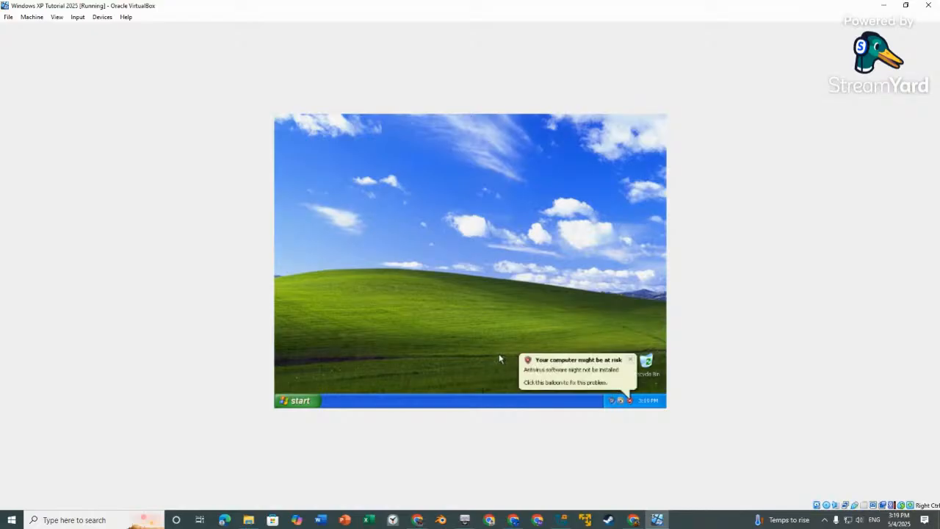
Step: Dismiss the antivirus warning and the Windows XP tour notification on the guest desktop
click(631, 360)
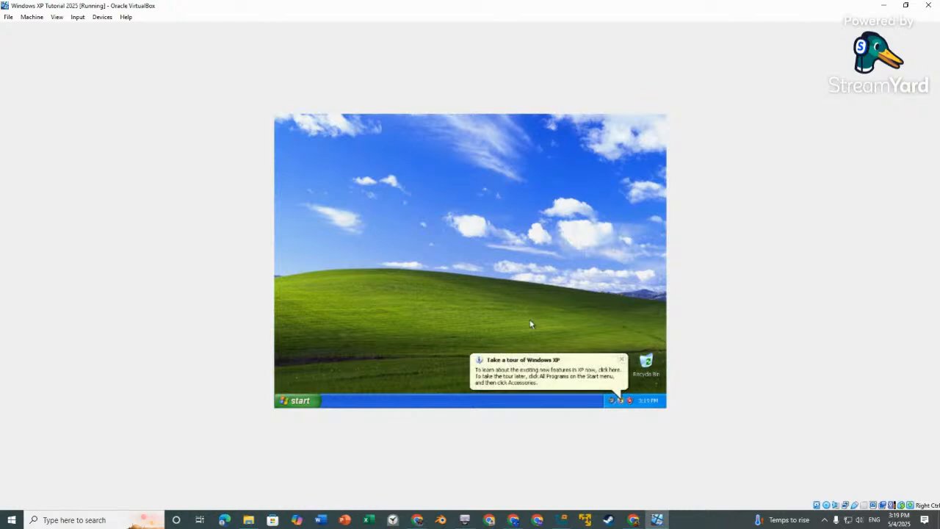
click(621, 361)
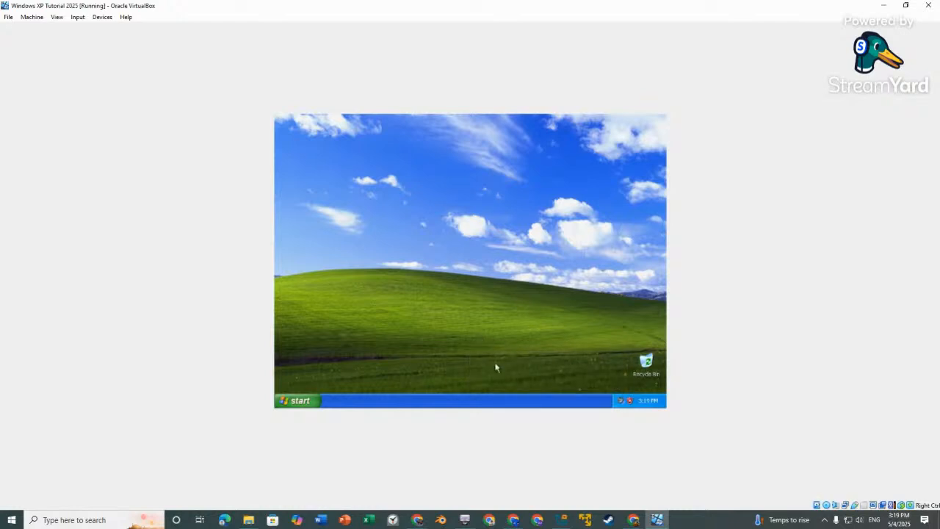
click(633, 519)
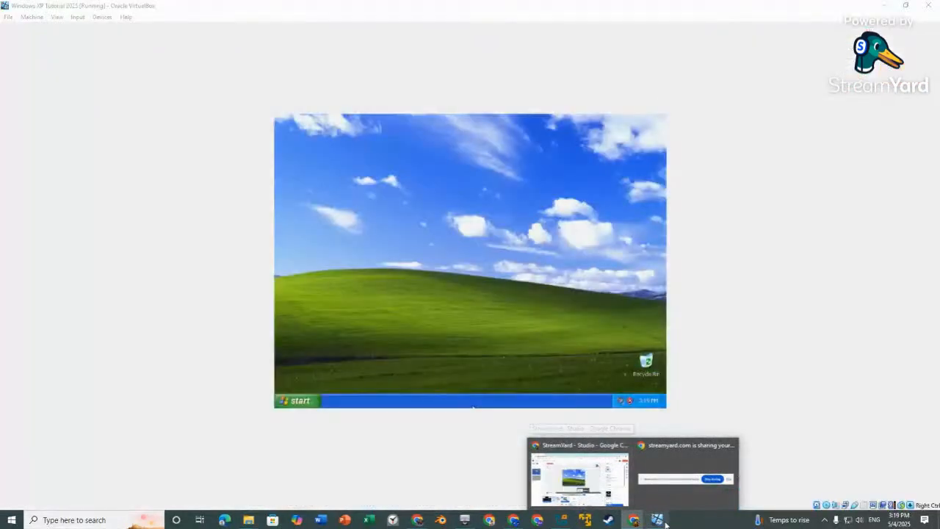
click(664, 521)
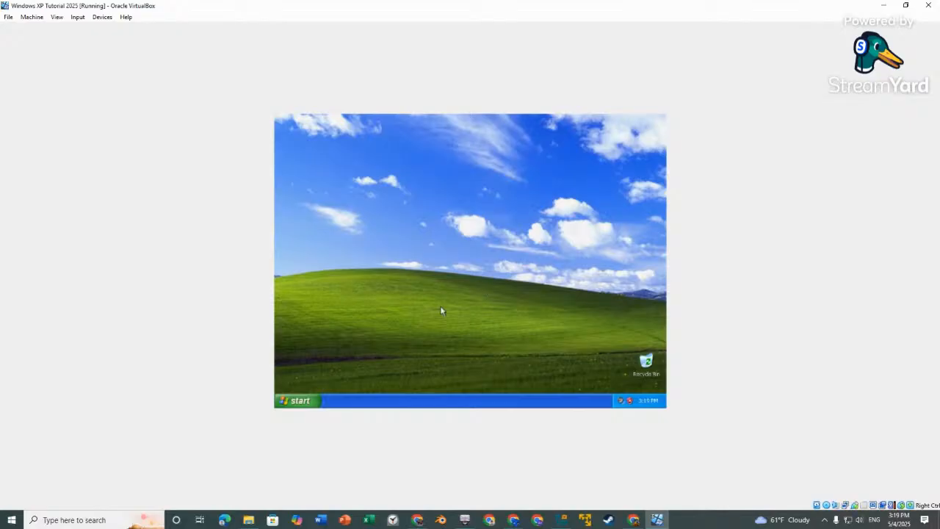
Step: Insert the Guest Additions CD image into the virtual machine and launch its setup from drive D: in My Computer
click(103, 21)
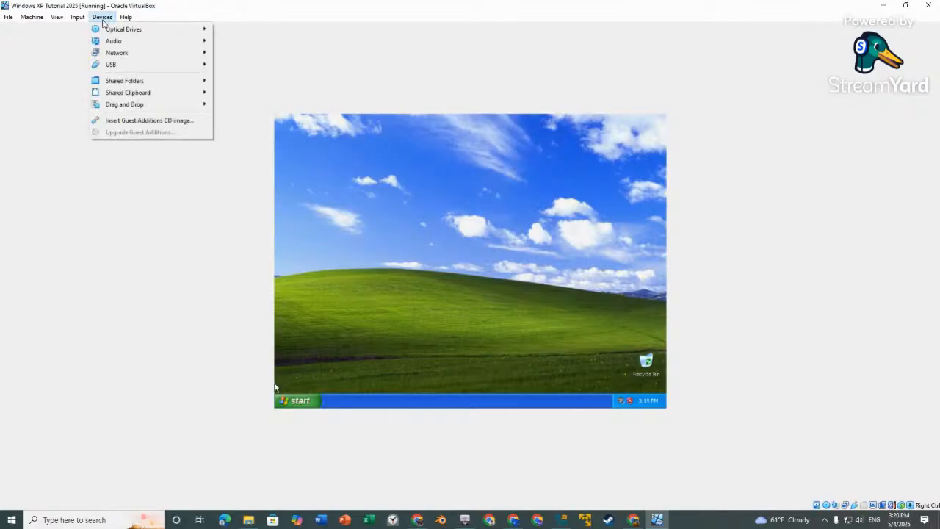
click(137, 121)
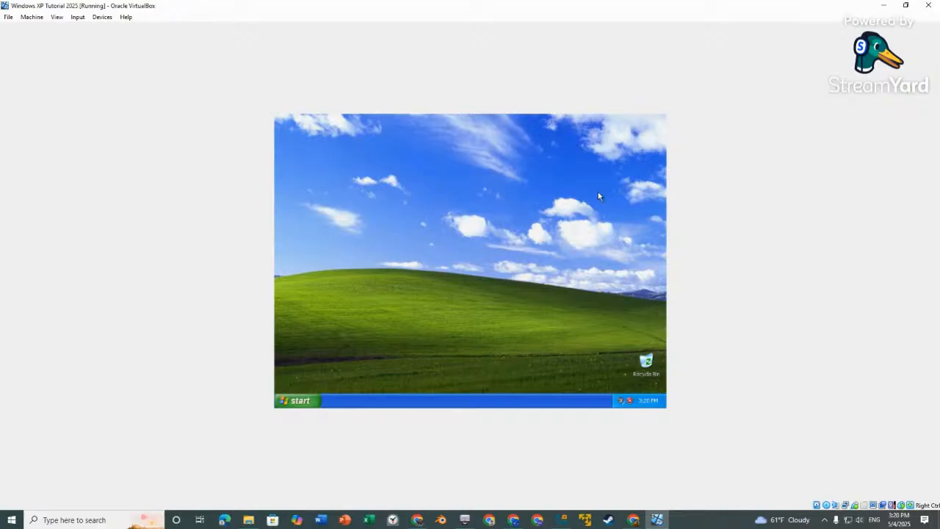
click(307, 398)
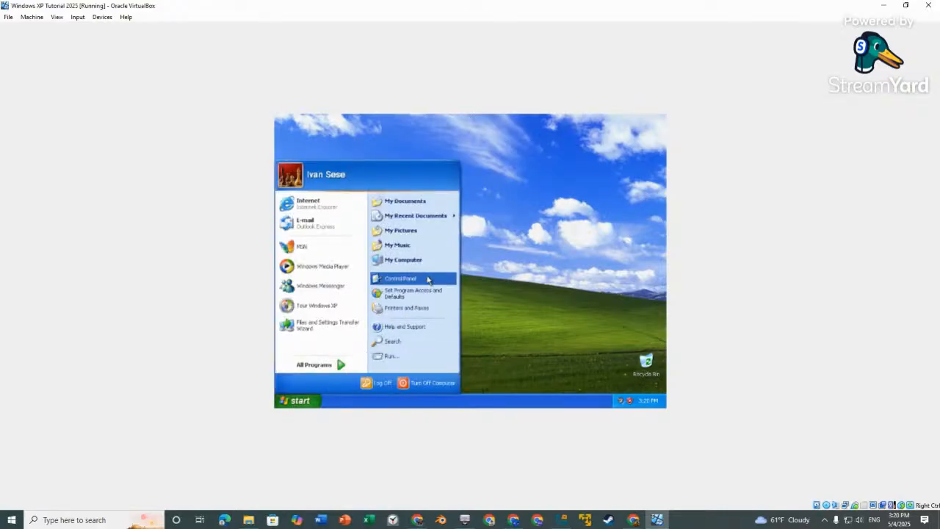
click(403, 260)
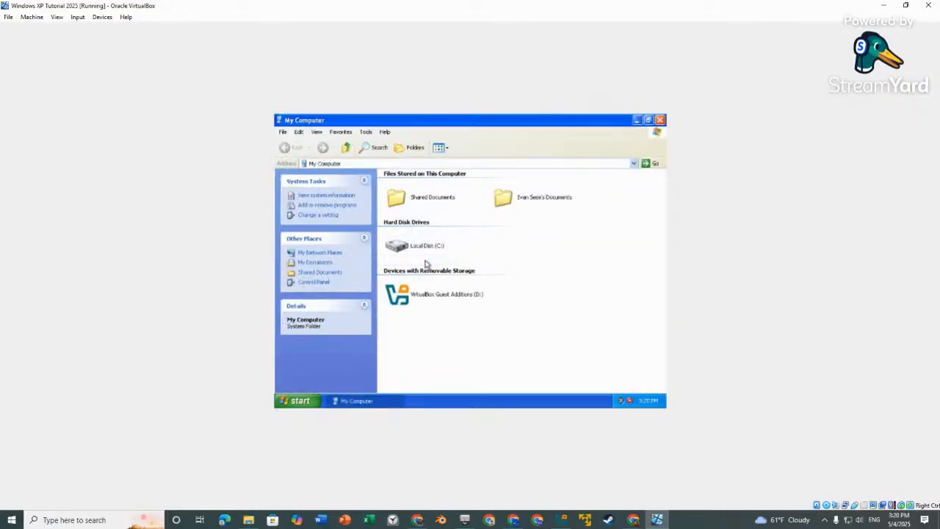
click(428, 297)
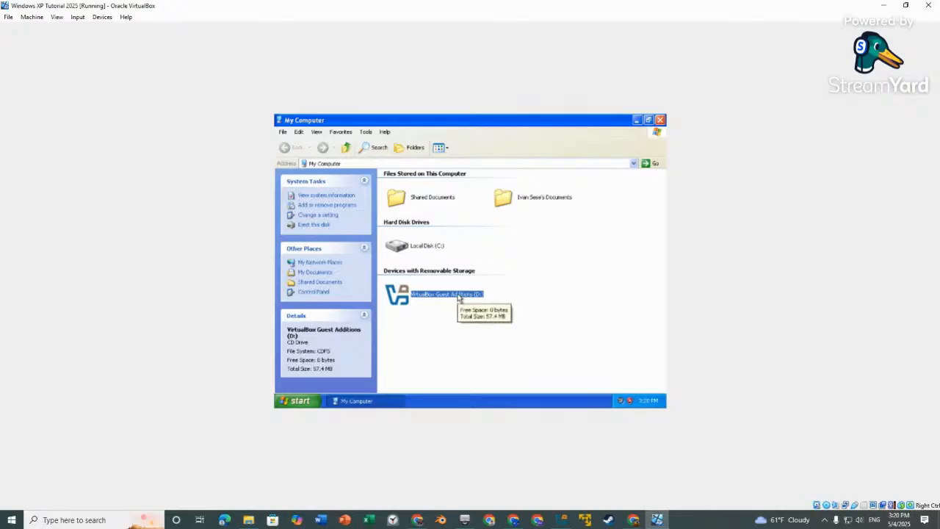
double_click(432, 295)
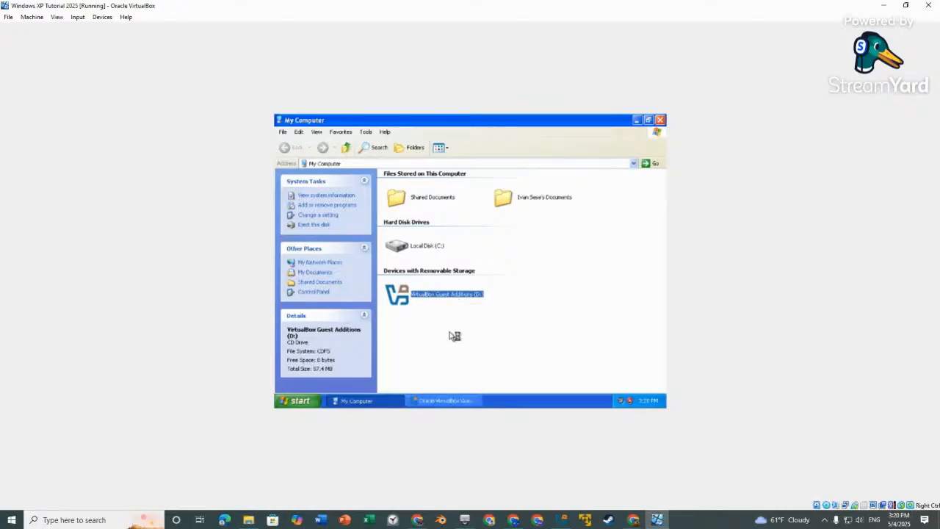
Step: Look through the user's documents folder, including My Pictures and the Sample Music in My Music, and return to My Computer
double_click(414, 195)
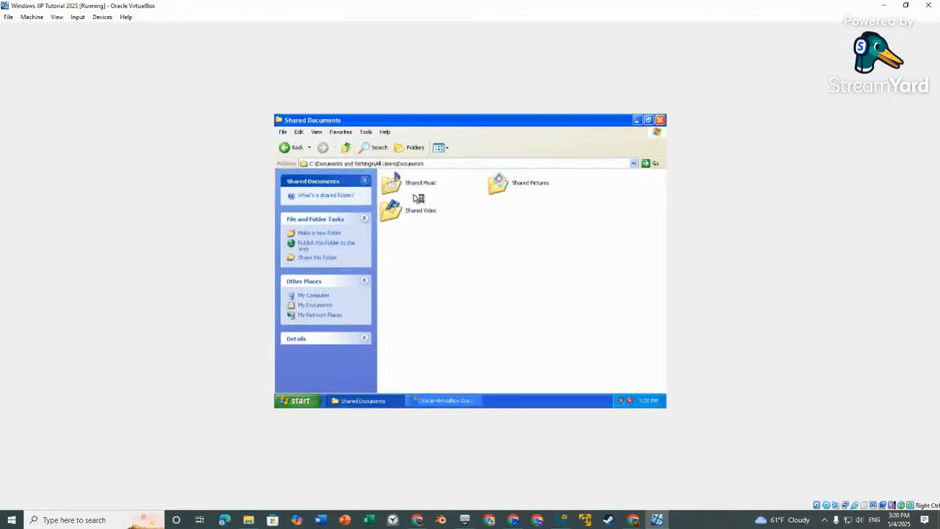
click(291, 148)
double_click(534, 197)
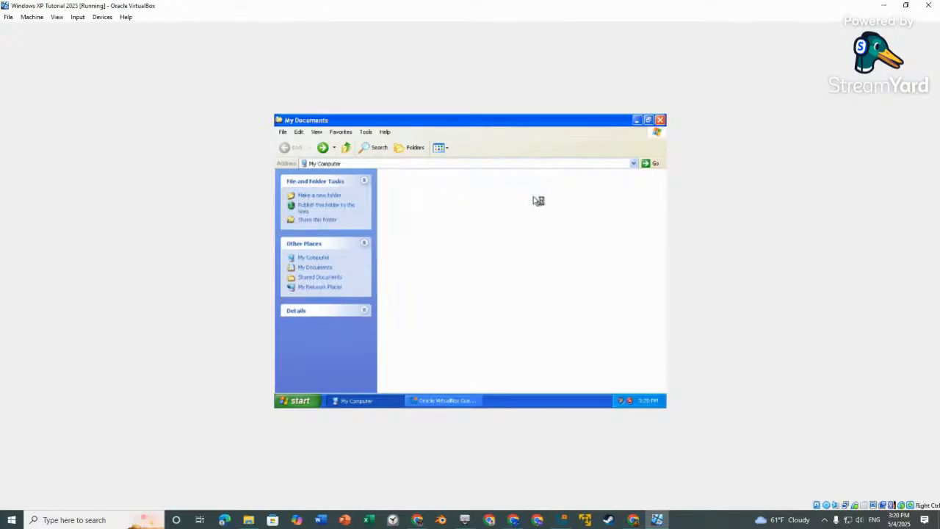
double_click(530, 184)
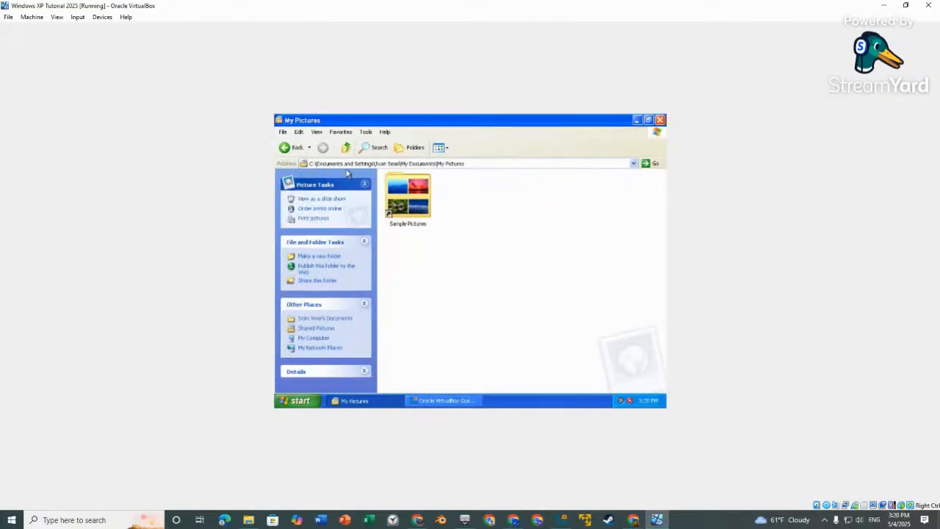
click(294, 149)
double_click(389, 190)
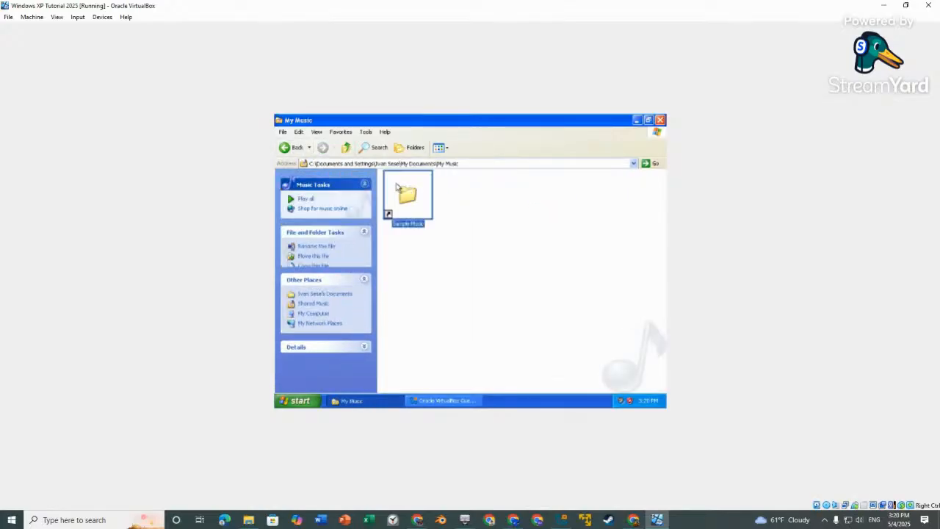
double_click(400, 198)
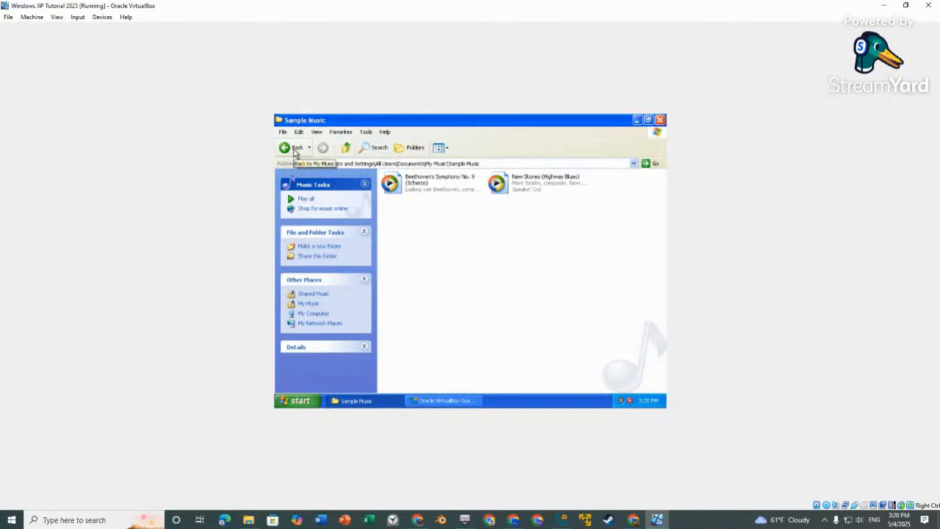
click(291, 149)
click(290, 149)
click(291, 149)
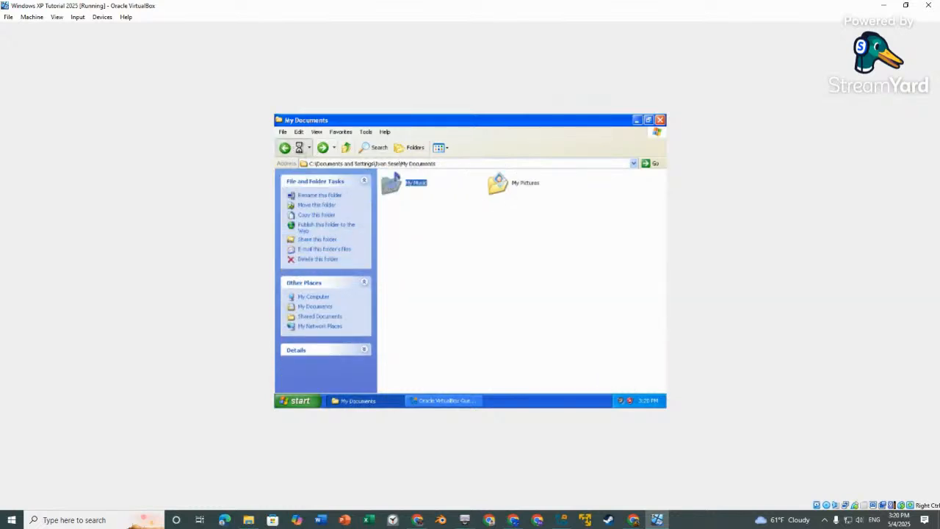
Step: Examine the Shared Music, Shared Pictures and Shared Video folders in Shared Documents, and return to My Computer
double_click(407, 200)
double_click(414, 189)
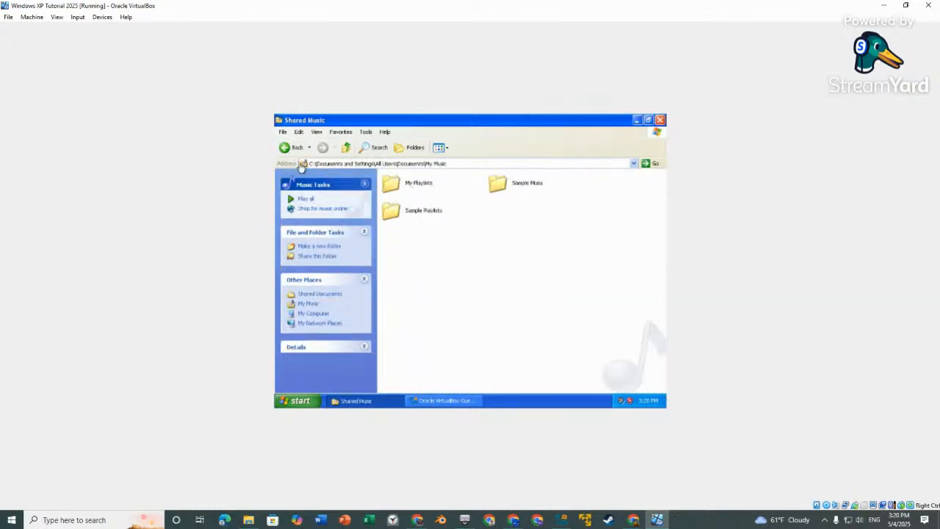
click(291, 149)
click(506, 183)
click(507, 183)
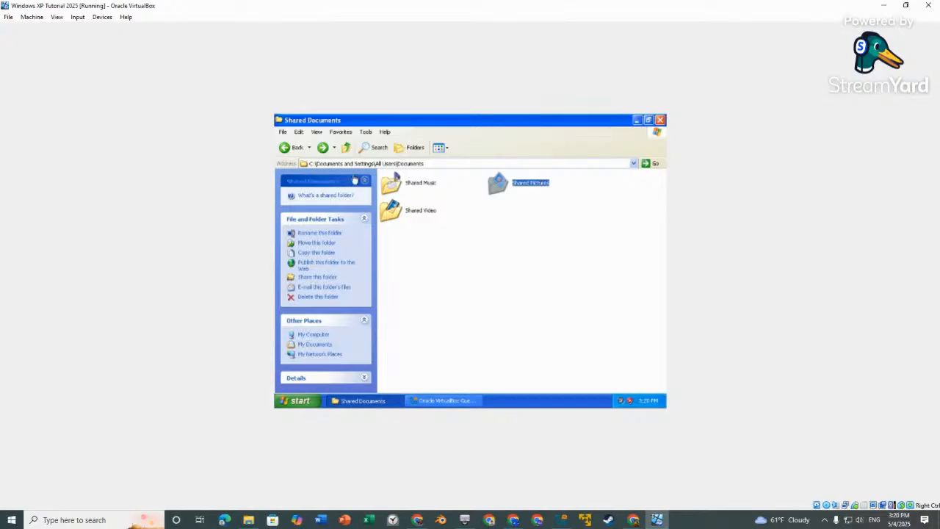
double_click(499, 184)
click(291, 149)
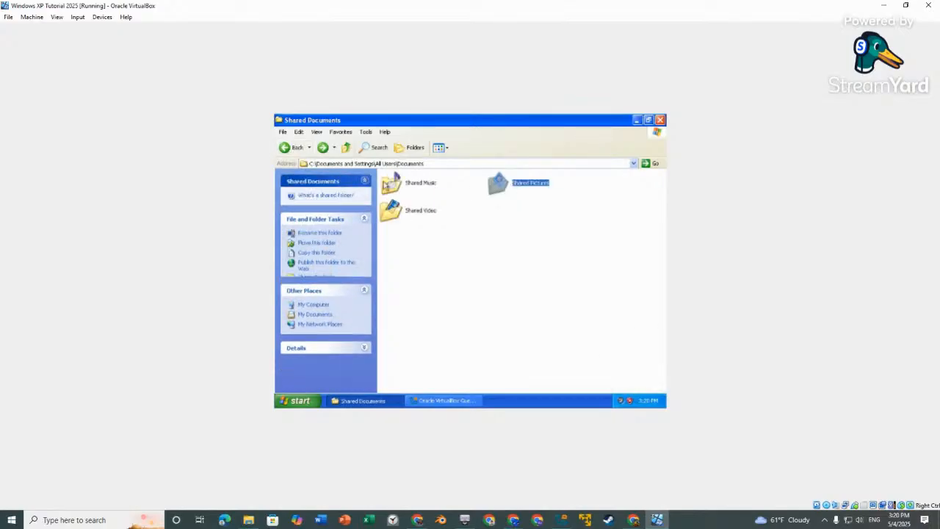
click(420, 210)
double_click(422, 210)
click(290, 148)
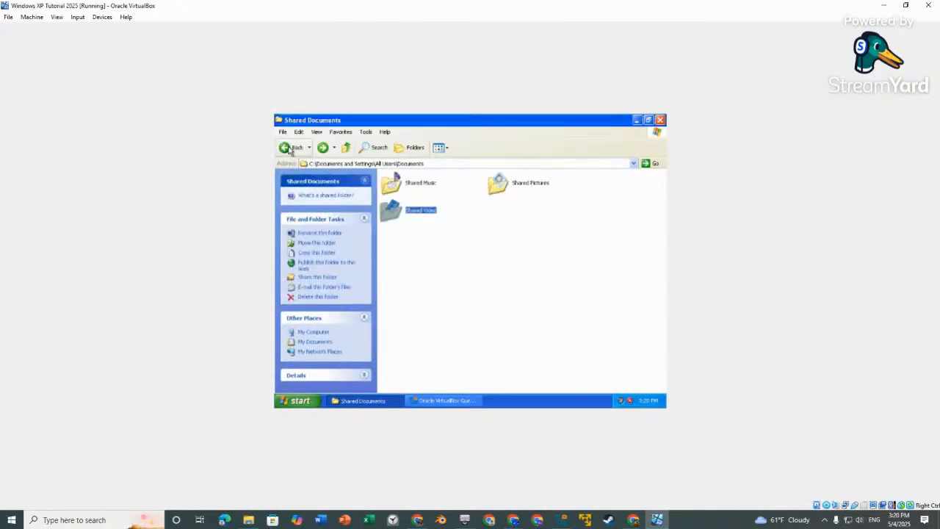
click(290, 149)
click(468, 370)
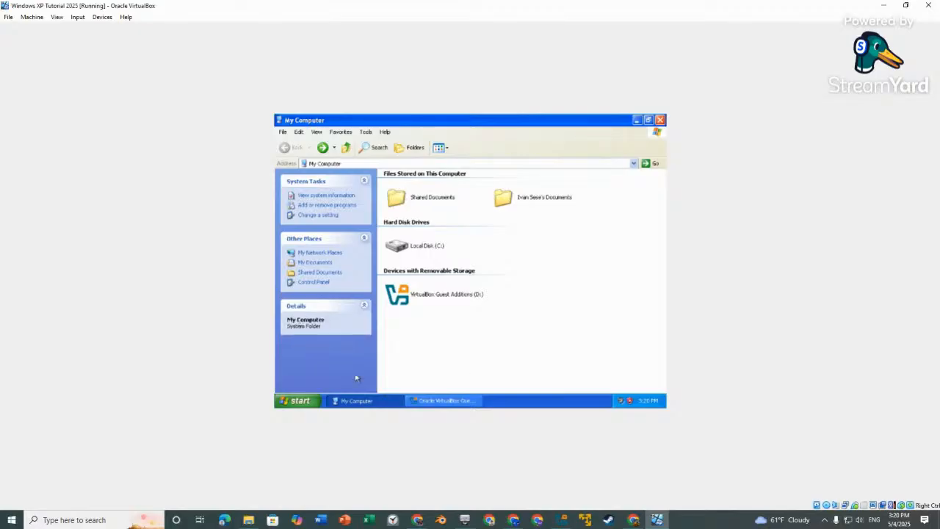
Step: Close My Computer and start installing VirtualBox Guest Additions 7.1.6 with the default destination folder and components
click(660, 120)
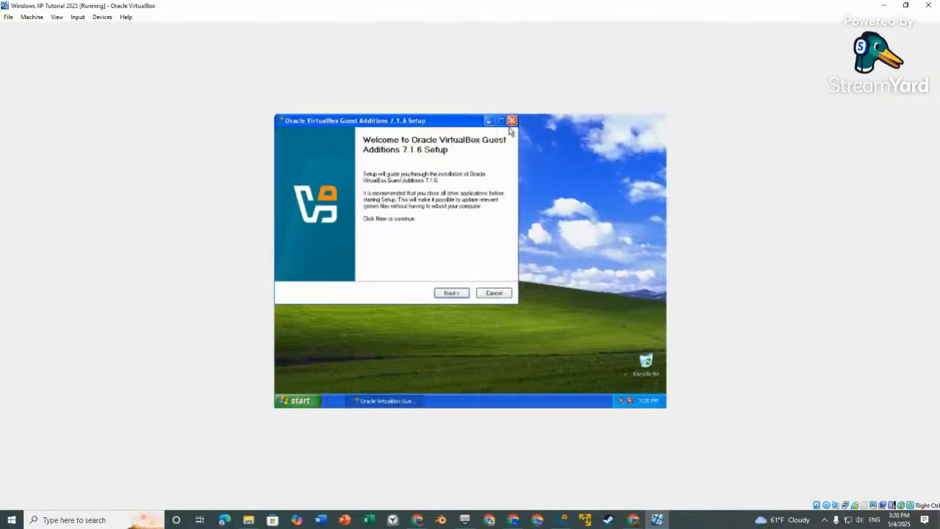
drag(441, 121, 528, 167)
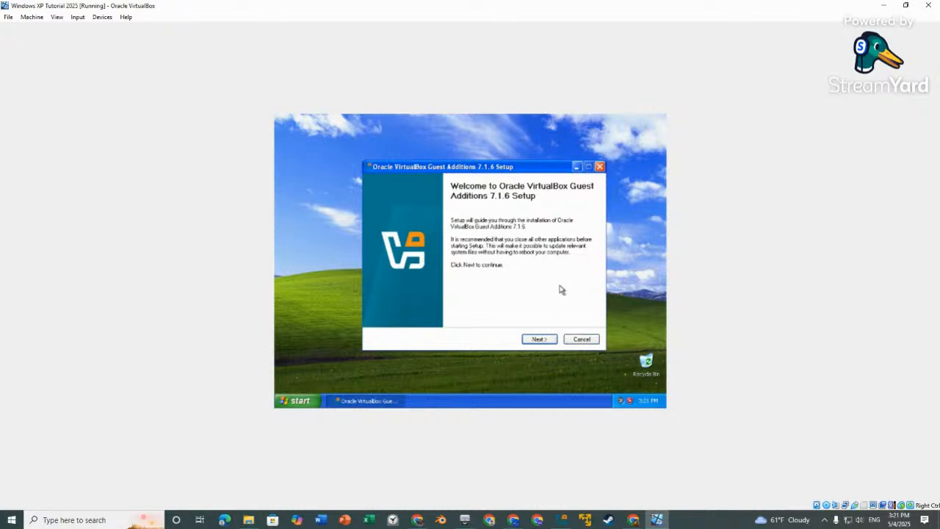
click(536, 339)
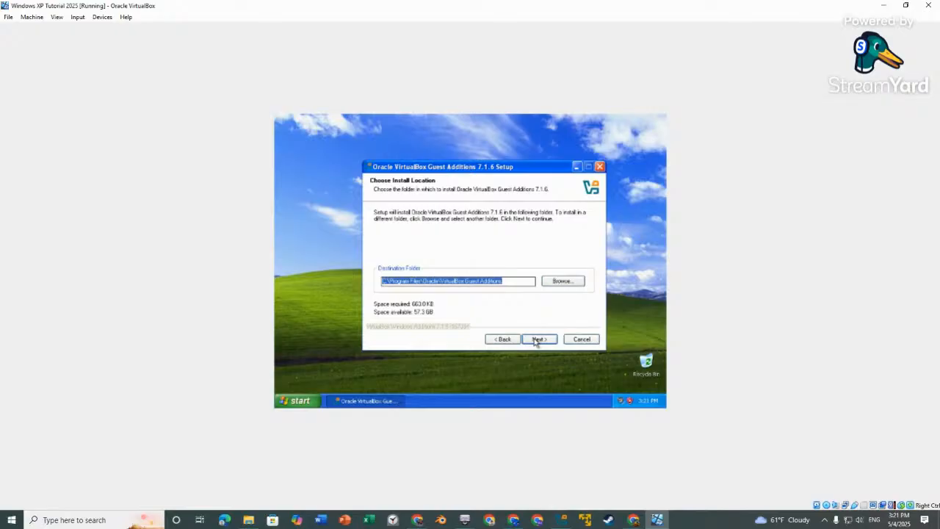
click(538, 339)
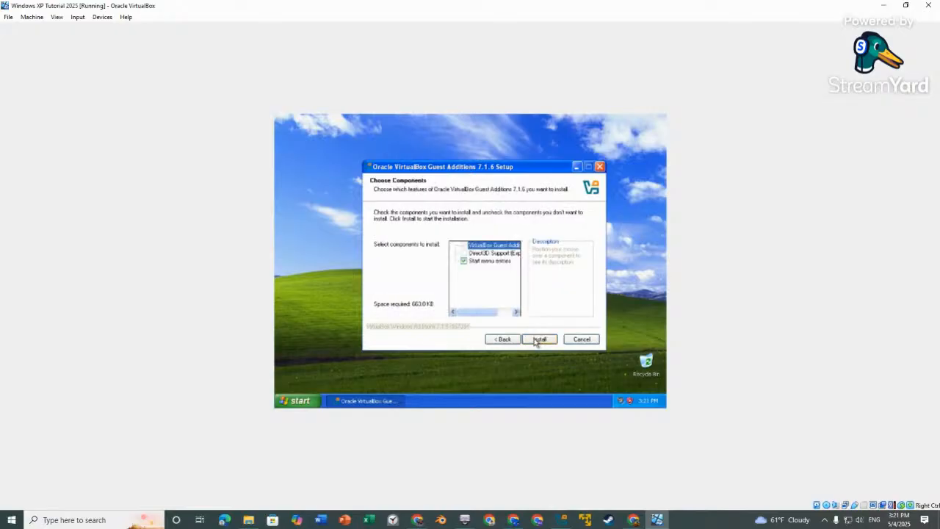
click(538, 339)
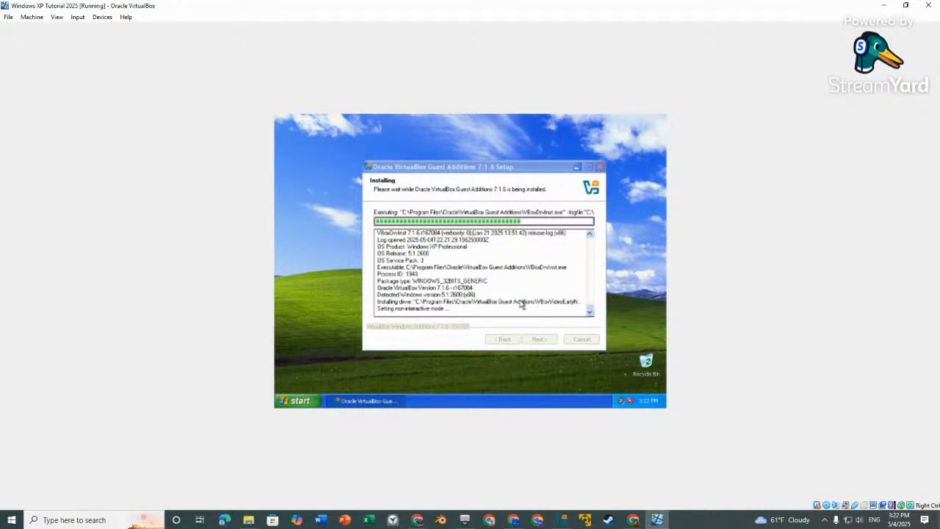
click(309, 399)
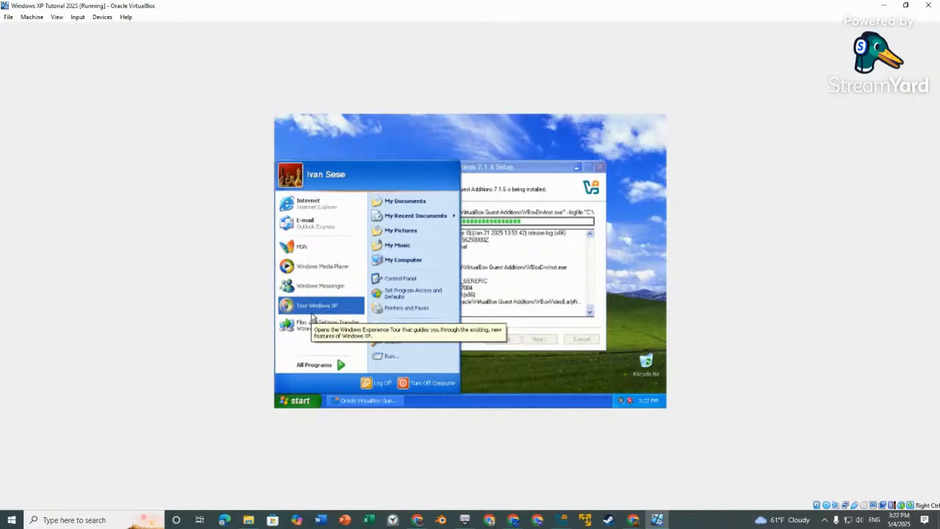
click(316, 367)
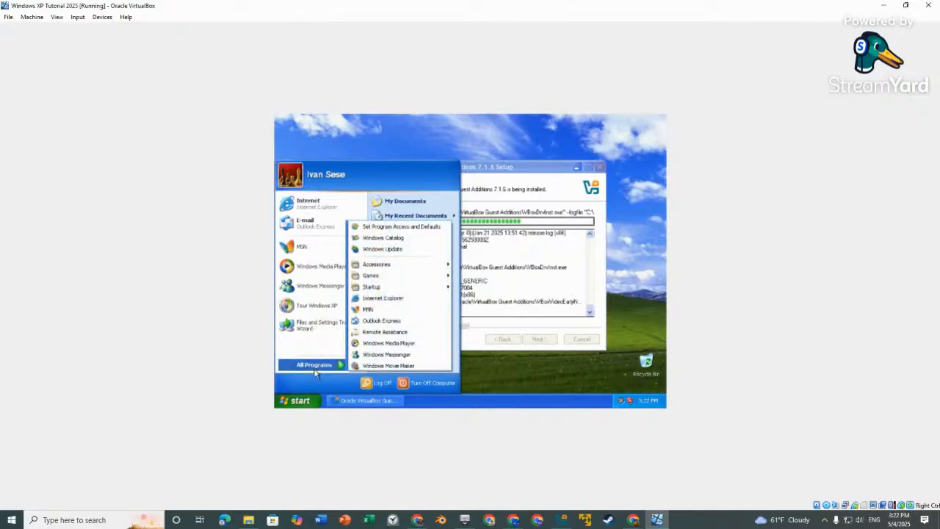
mouse_move(400, 264)
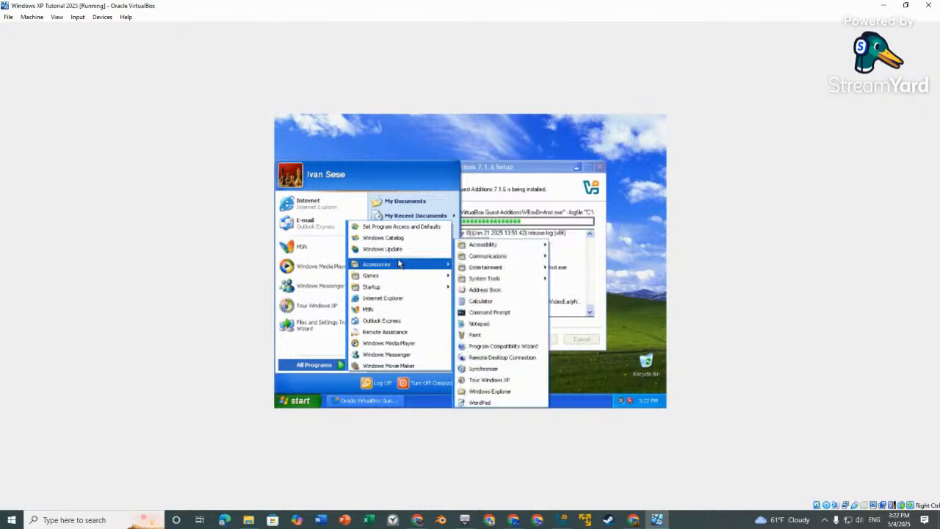
mouse_move(488, 283)
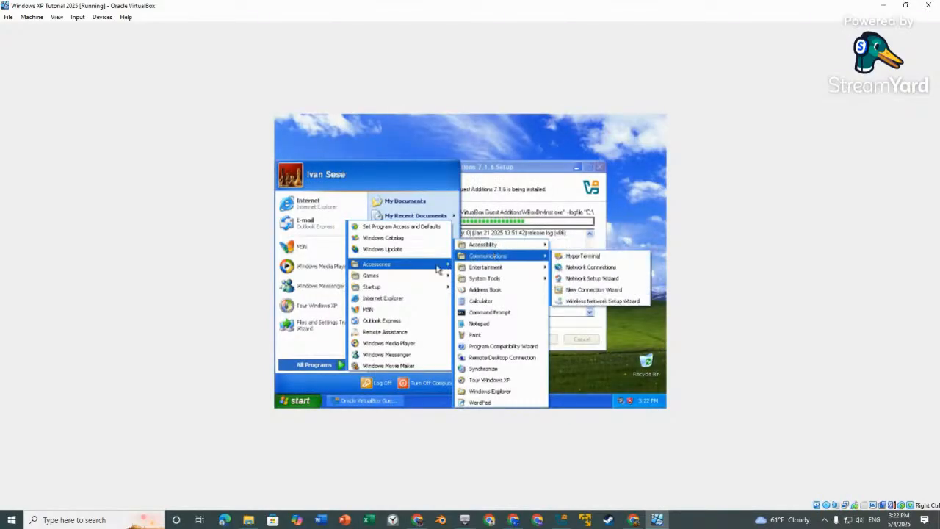
click(316, 365)
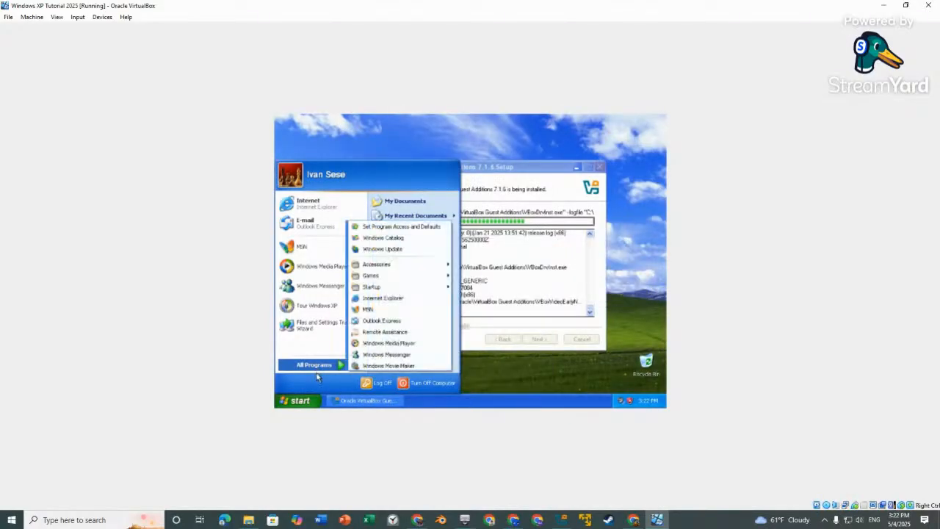
click(307, 402)
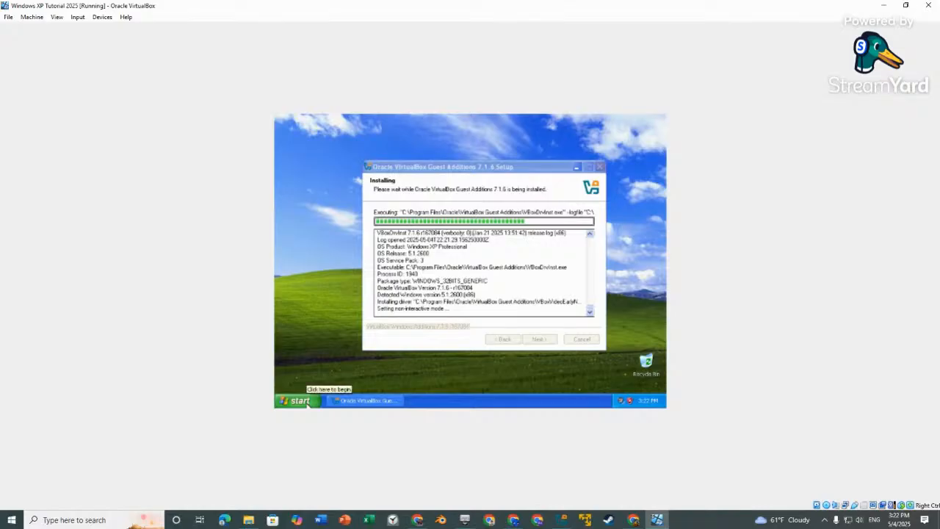
click(307, 401)
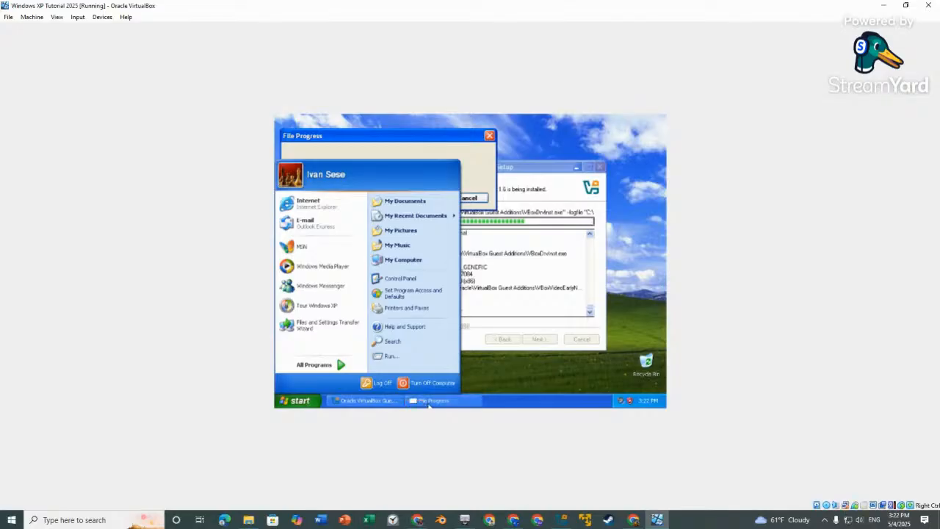
click(302, 401)
click(290, 405)
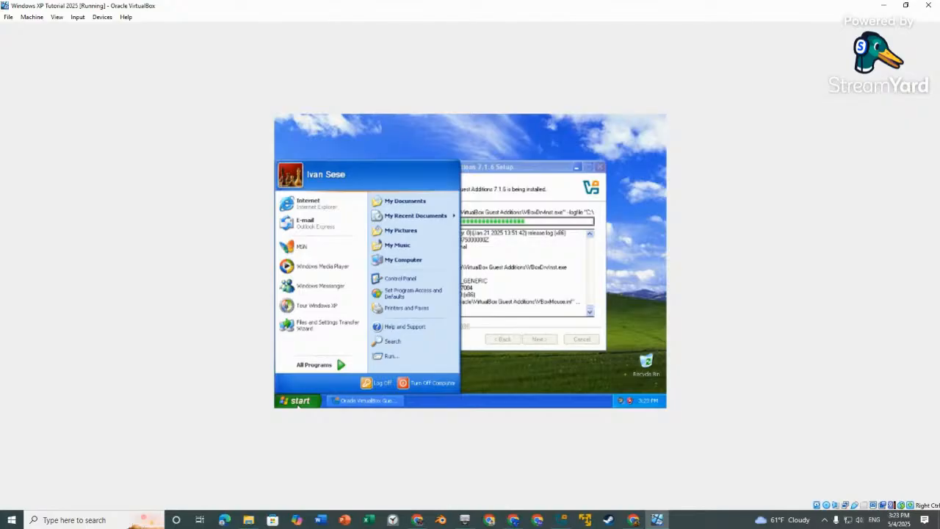
click(298, 404)
click(300, 403)
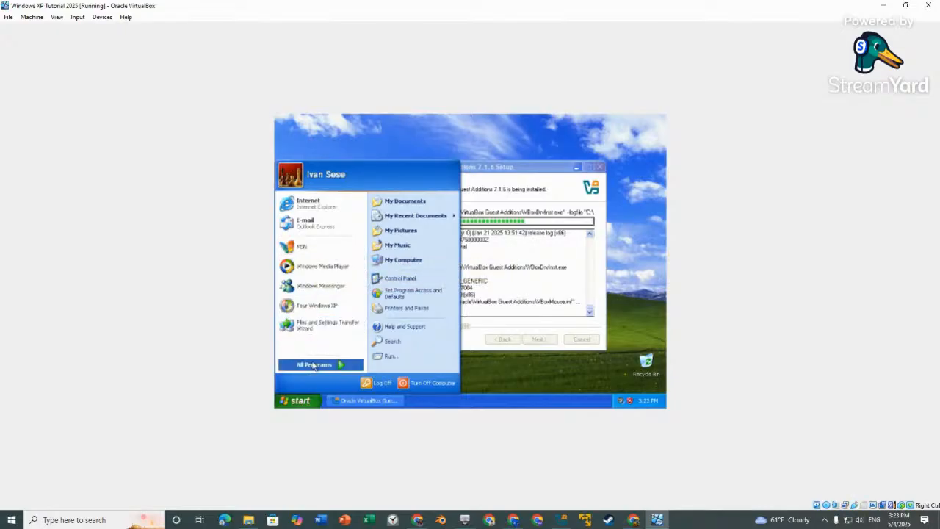
Step: Browse the Accessories programs, open Windows Explorer to view My Computer, and close it
mouse_move(313, 366)
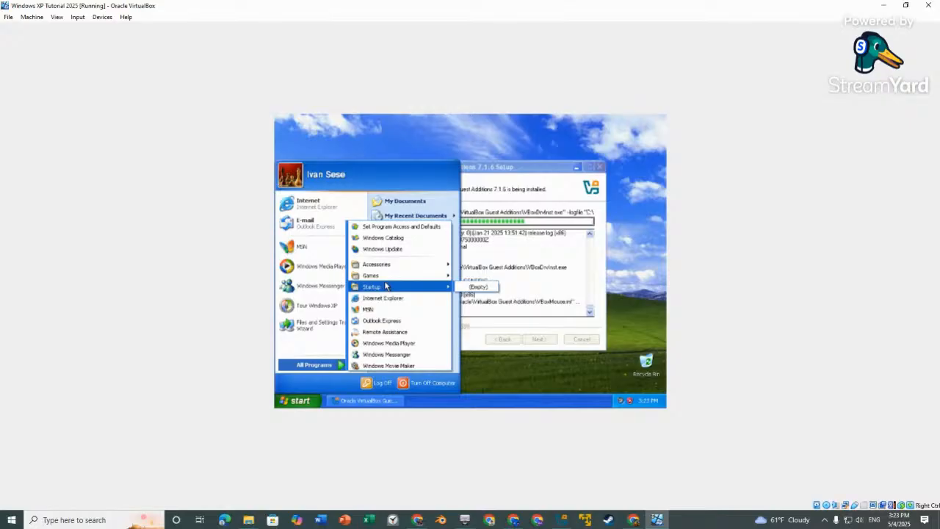
mouse_move(473, 249)
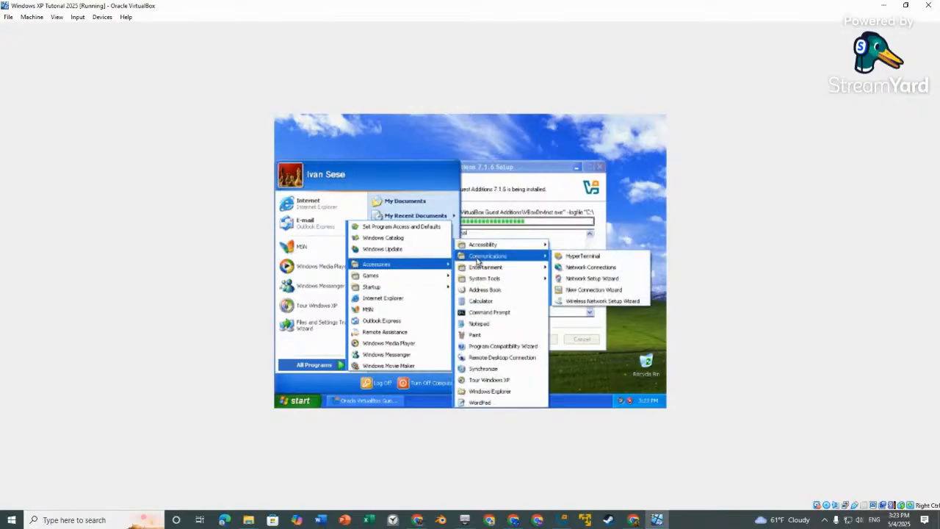
mouse_move(486, 280)
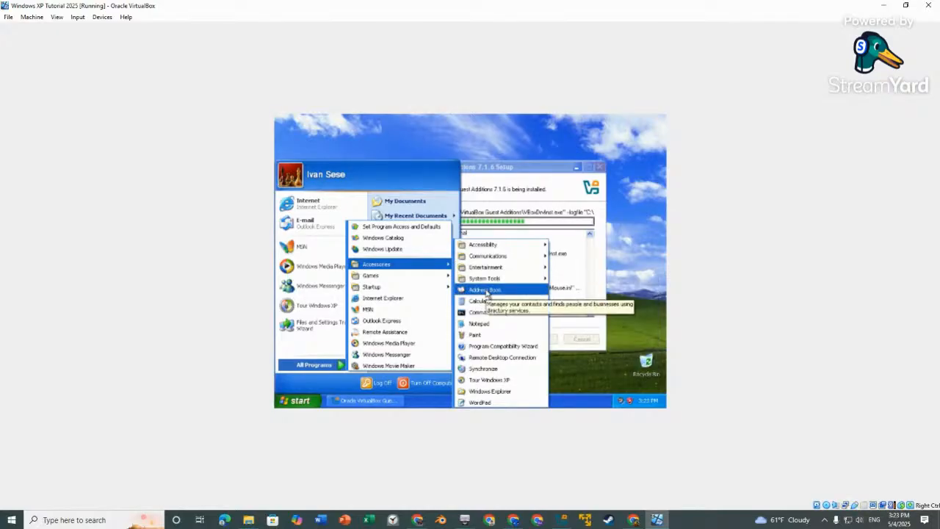
click(485, 391)
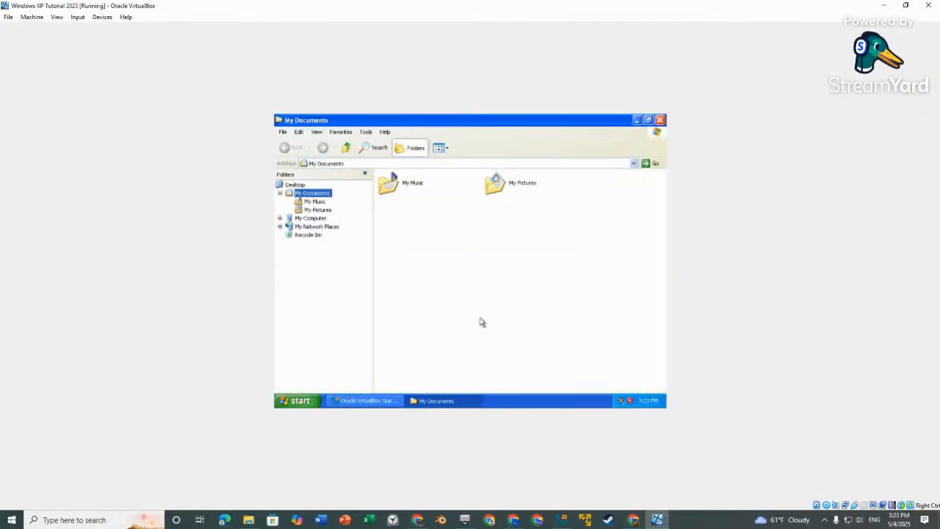
click(315, 219)
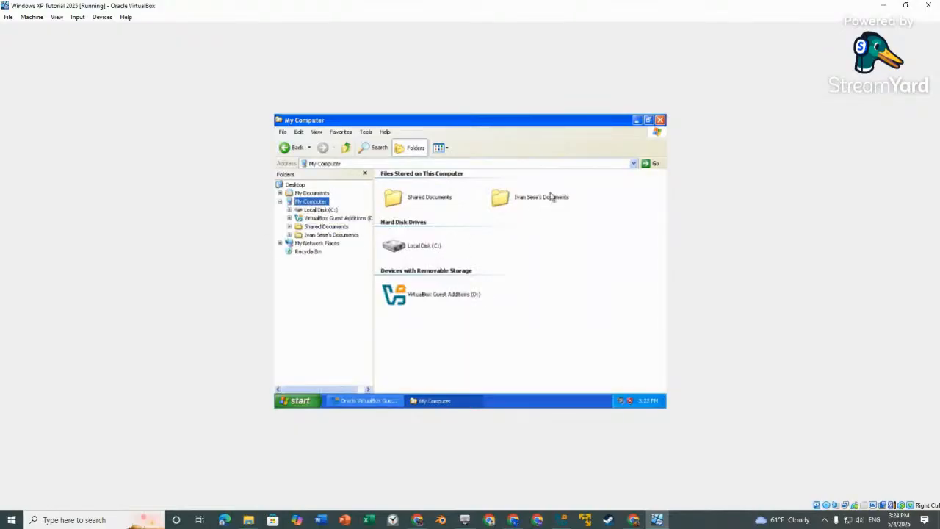
click(660, 120)
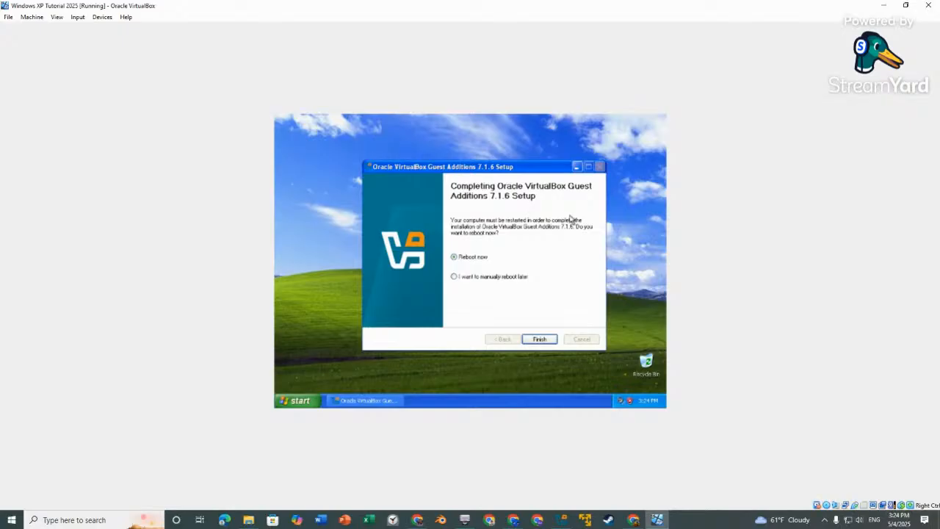
Step: Complete the Guest Additions setup with an immediate reboot, and dismiss the notification balloons after Windows XP restarts
click(544, 338)
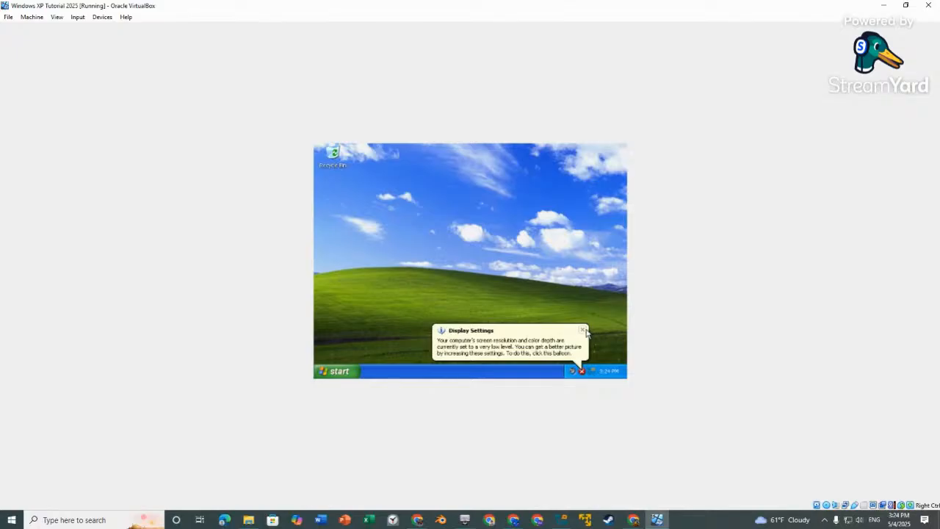
click(582, 330)
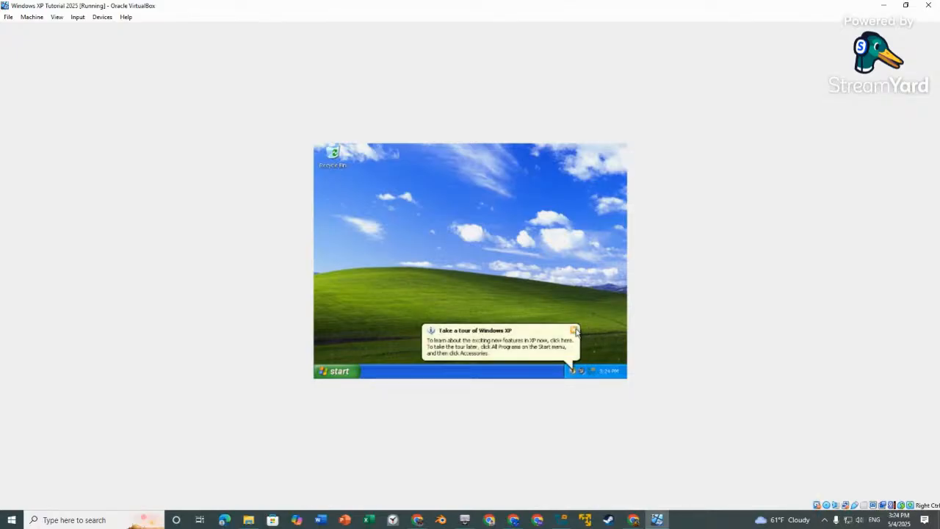
click(575, 331)
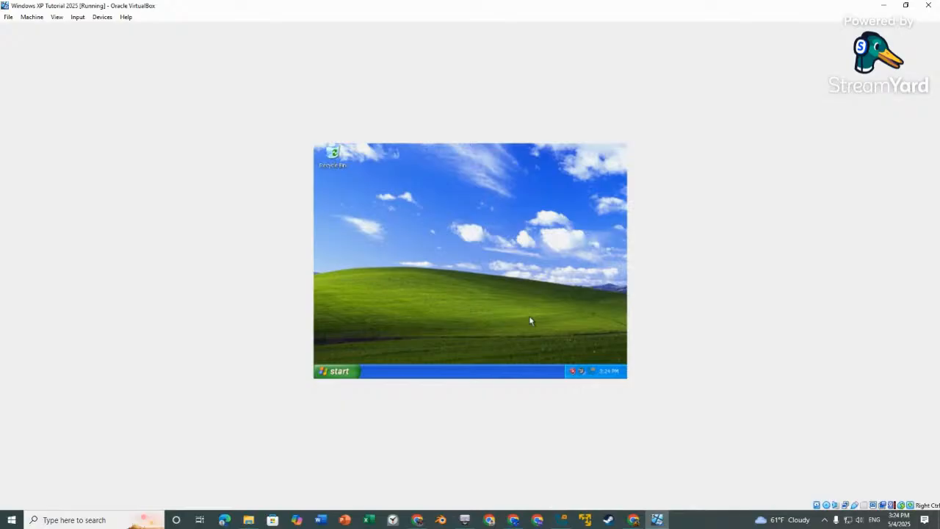
click(573, 334)
Step: Switch the virtual machine display to full-screen mode
click(57, 17)
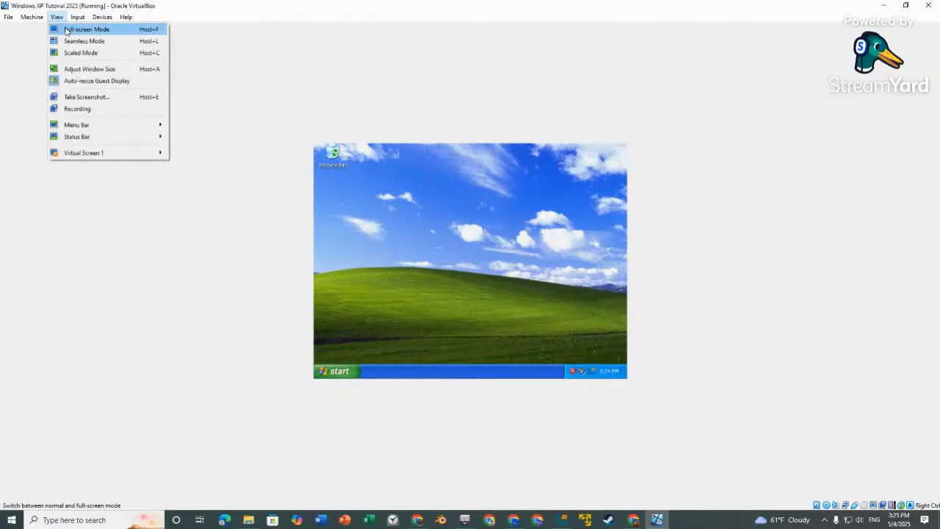
click(66, 30)
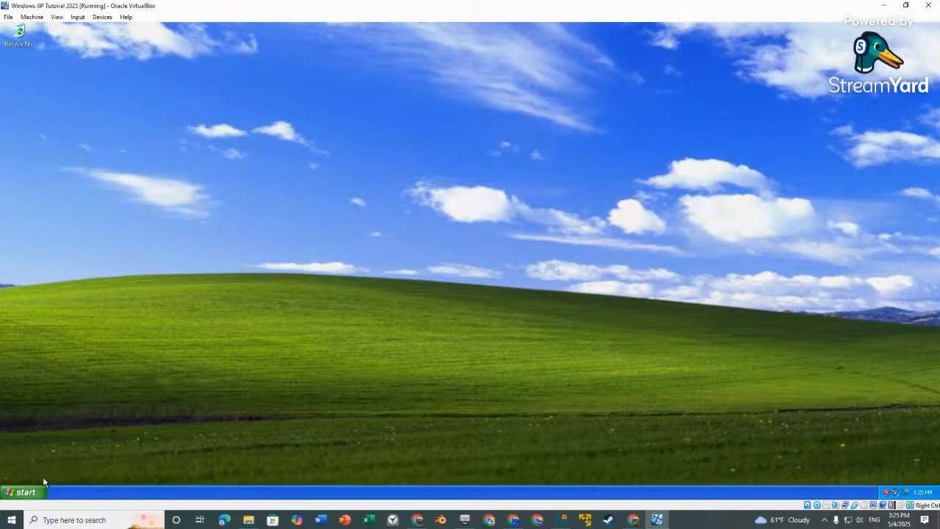
Step: Eject the VirtualBox Guest Additions disc from drive D: in My Computer and close the window
click(28, 492)
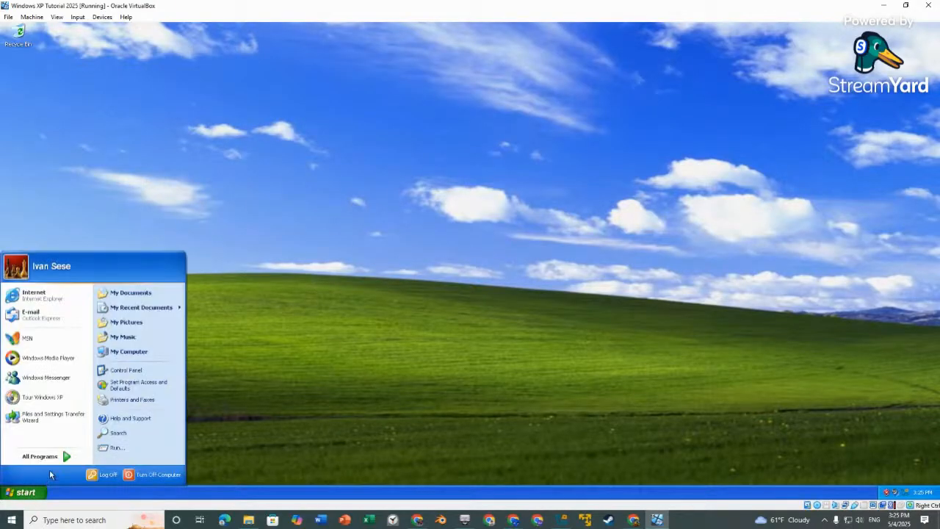
click(149, 350)
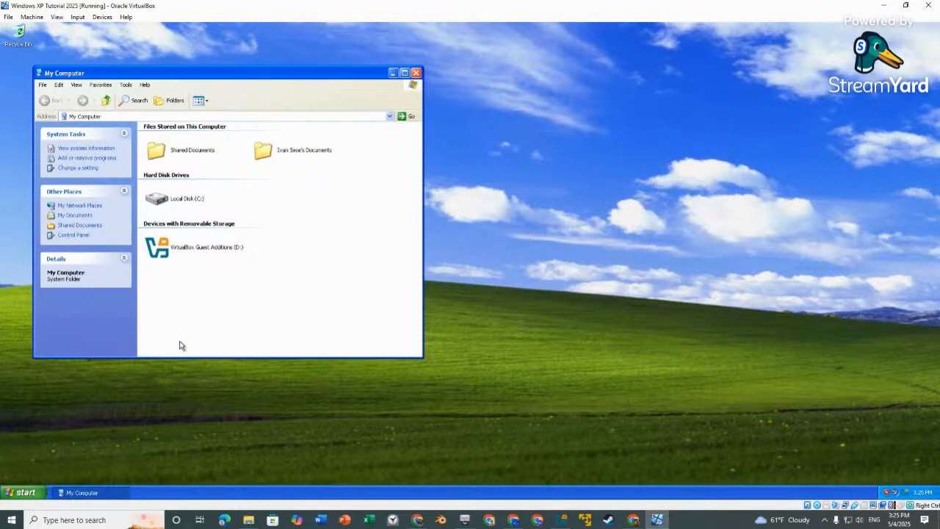
right_click(192, 250)
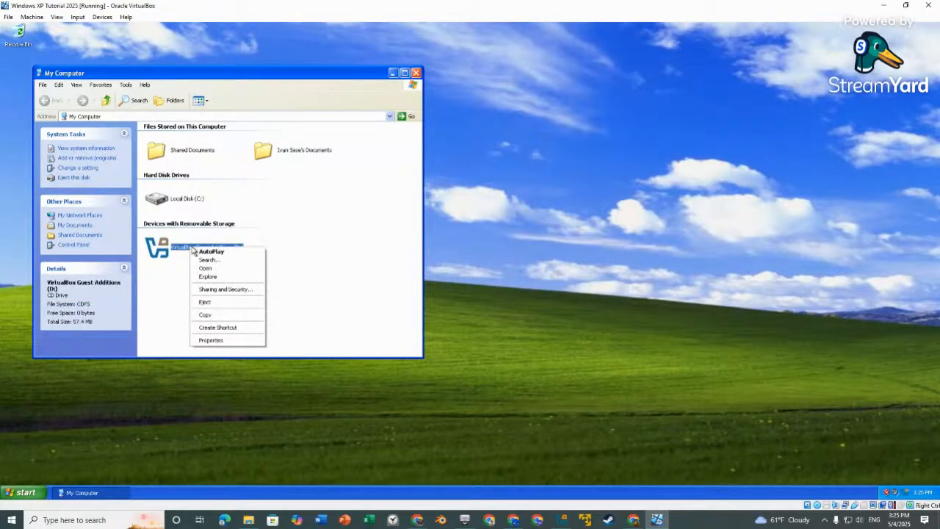
click(213, 303)
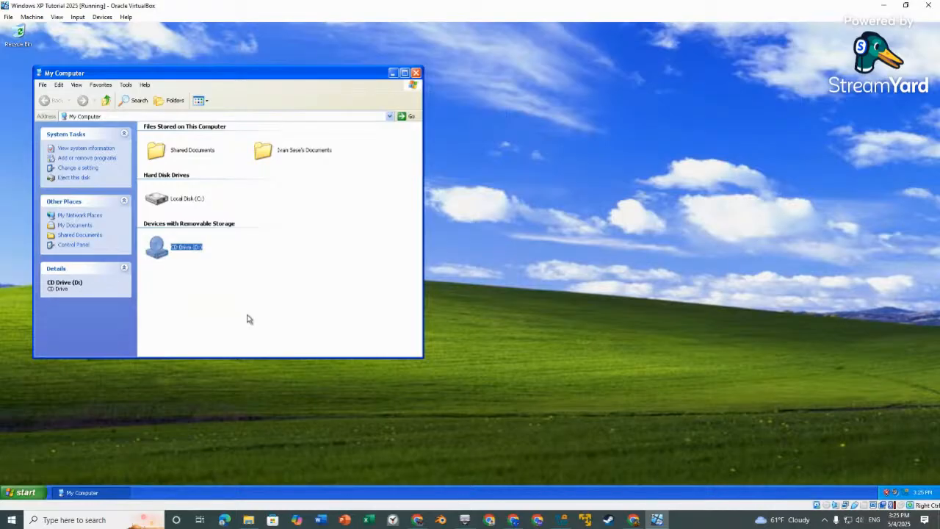
click(416, 72)
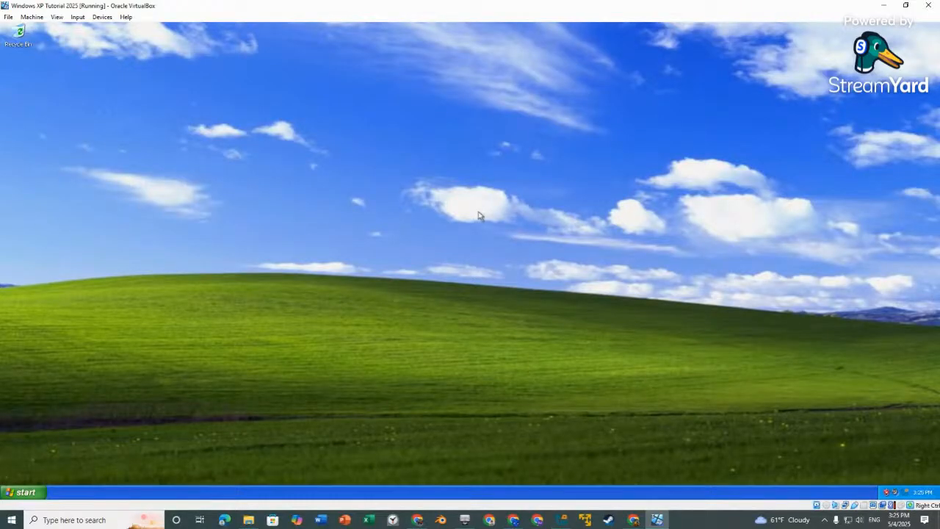
Step: Launch Internet Explorer and try to load youtube.com, accepting the secure connection alert
click(28, 492)
click(37, 297)
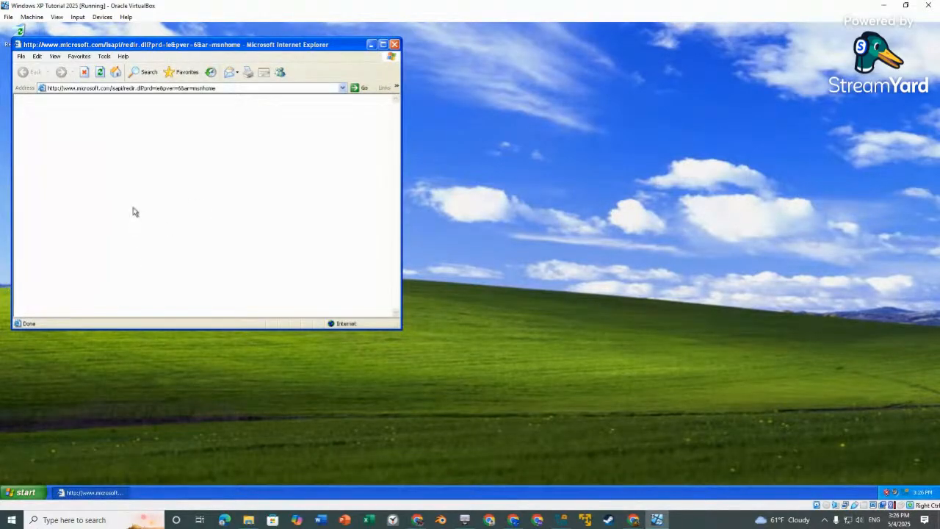
click(134, 89)
click(140, 88)
drag(218, 94, 25, 89)
key(BackSpace)
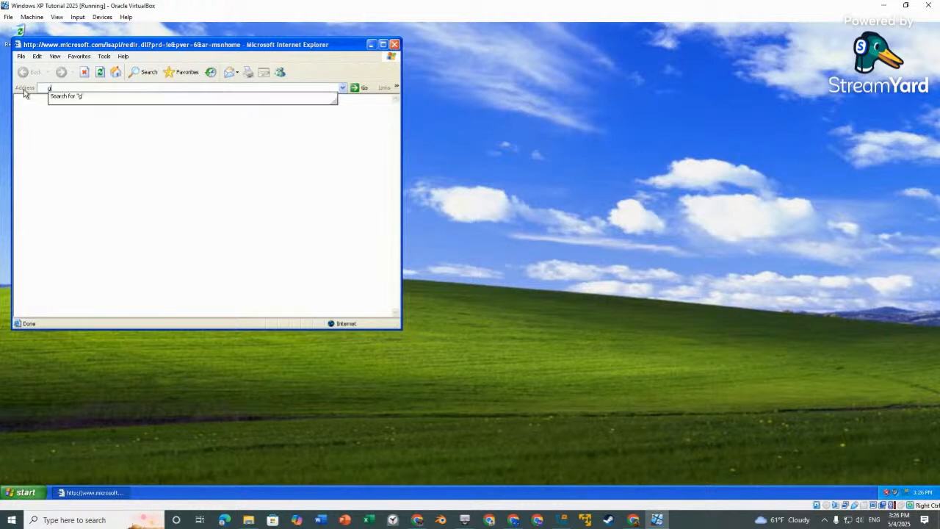
text(youtube.com)
key(Return)
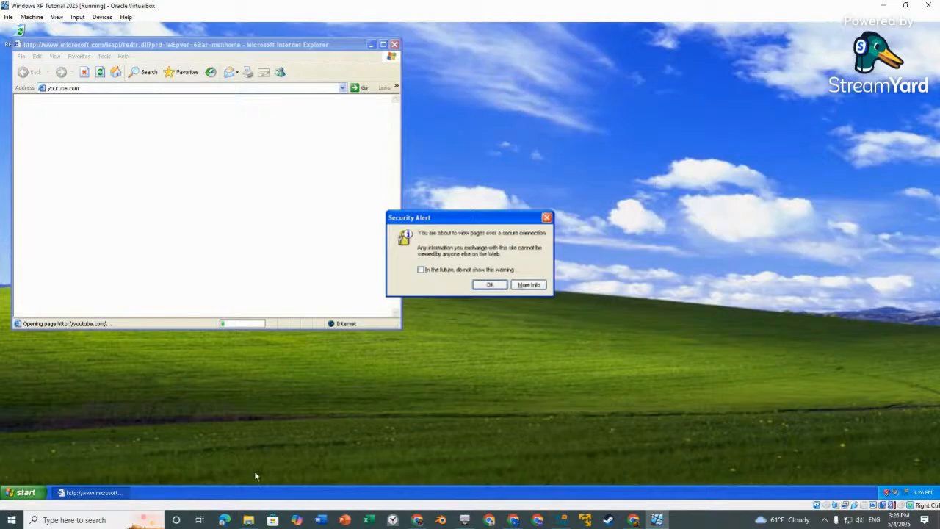
click(491, 285)
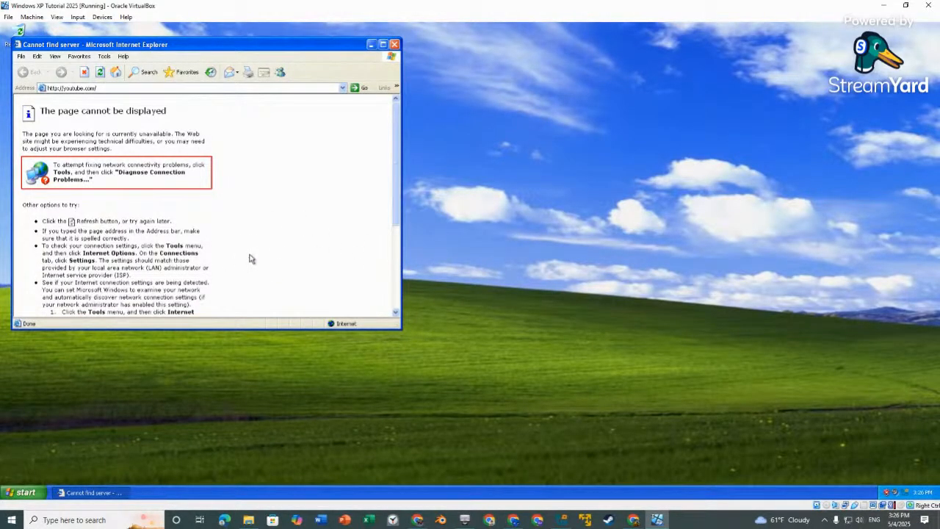
drag(42, 117, 304, 147)
click(276, 226)
Step: Load google.com in Internet Explorer and close the browser
click(106, 88)
text(google.c)
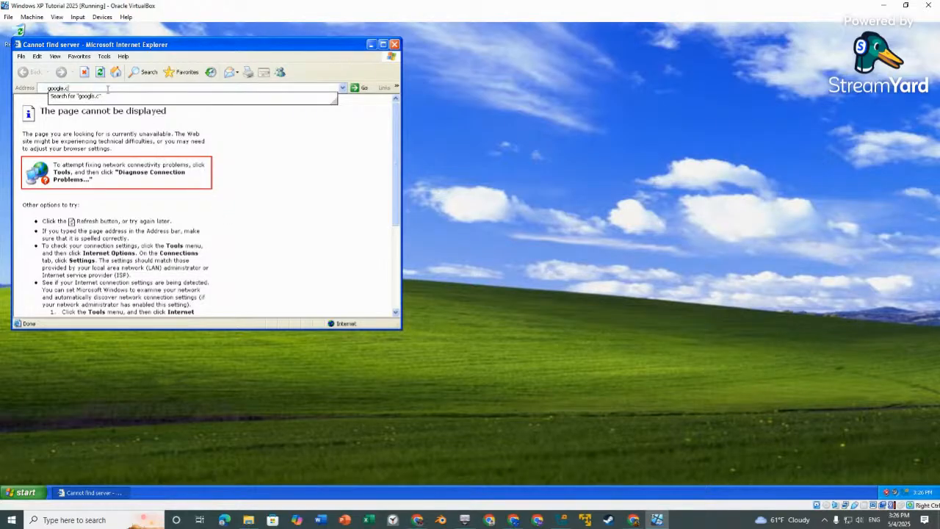
text(om)
key(Return)
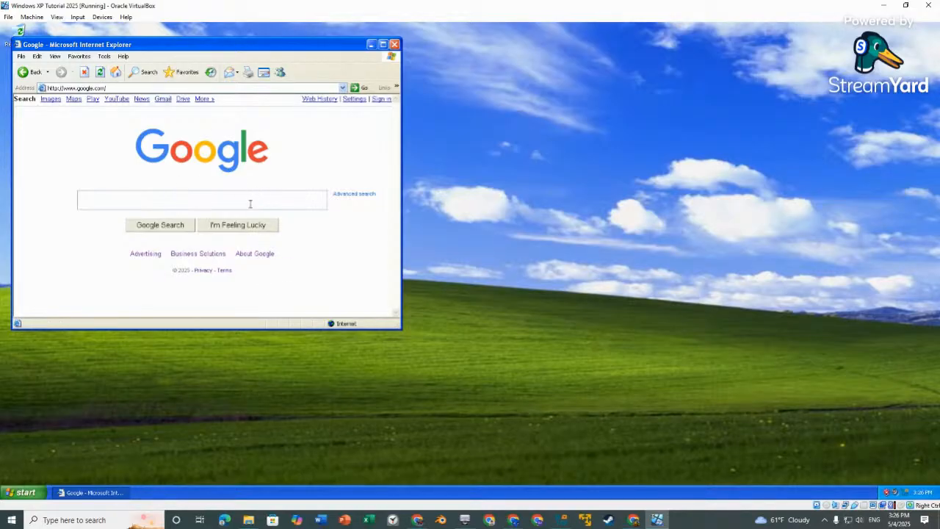
click(395, 44)
click(22, 492)
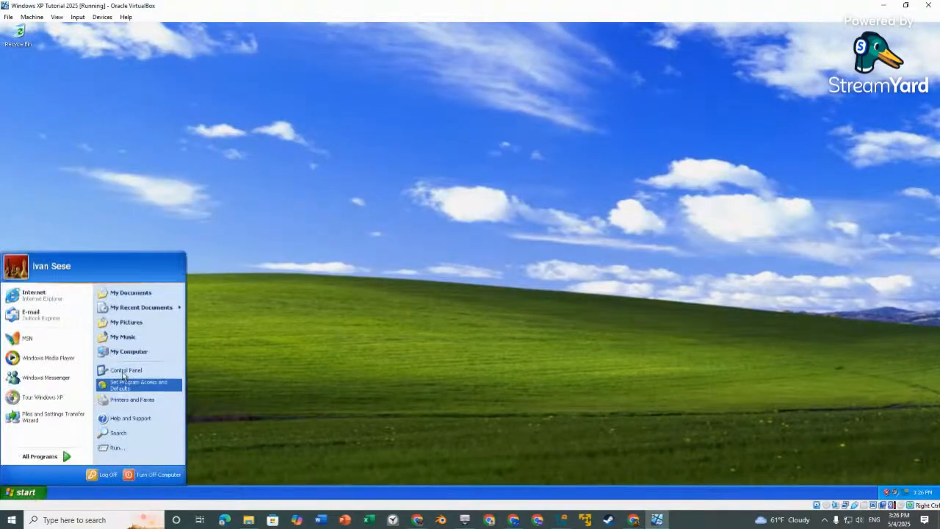
click(147, 296)
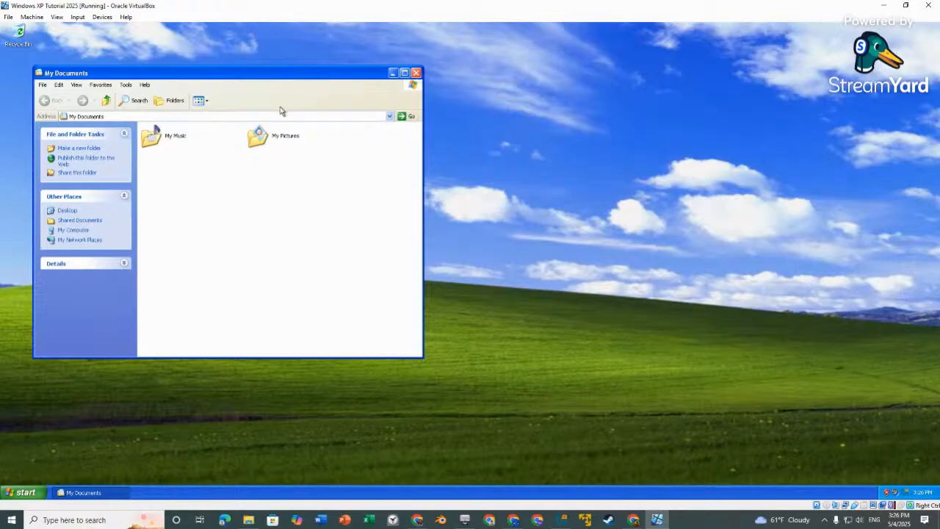
click(416, 73)
Step: Open the Shared Video folder inside Shared Documents from My Computer
click(22, 492)
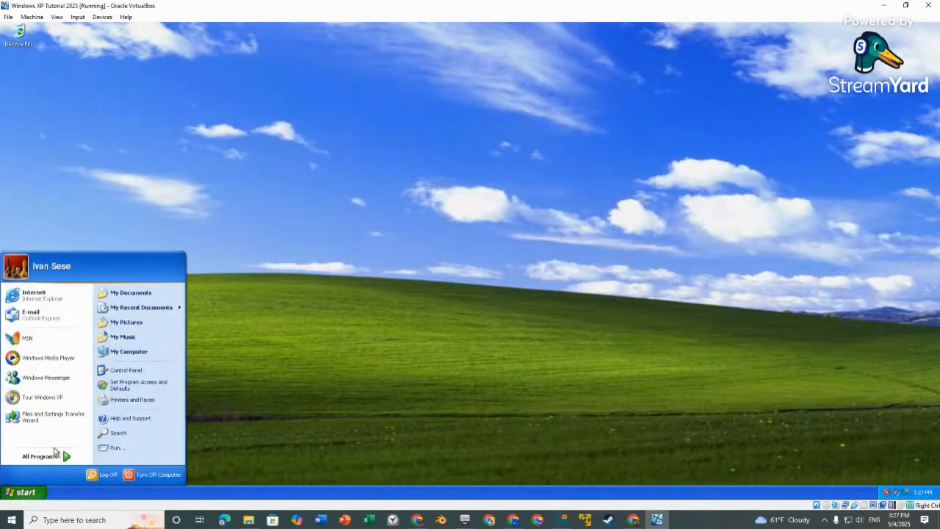
click(132, 352)
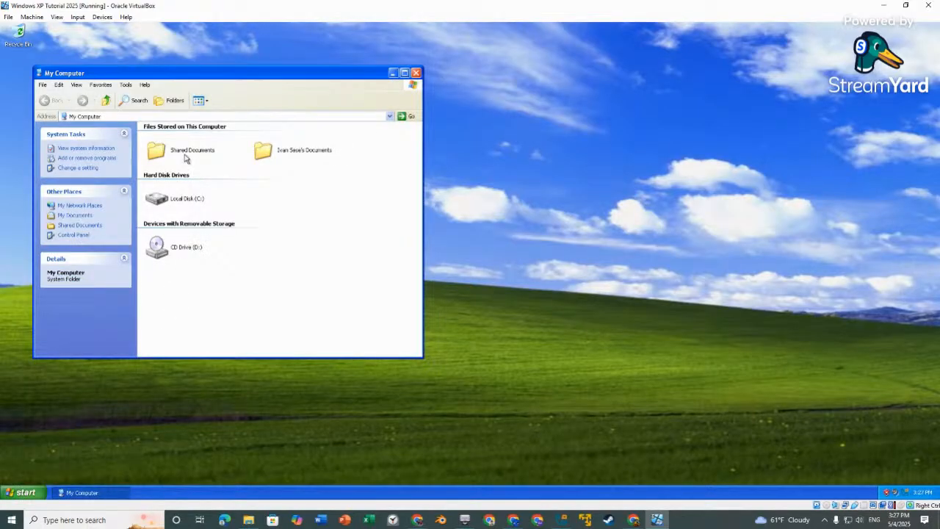
double_click(184, 154)
double_click(182, 168)
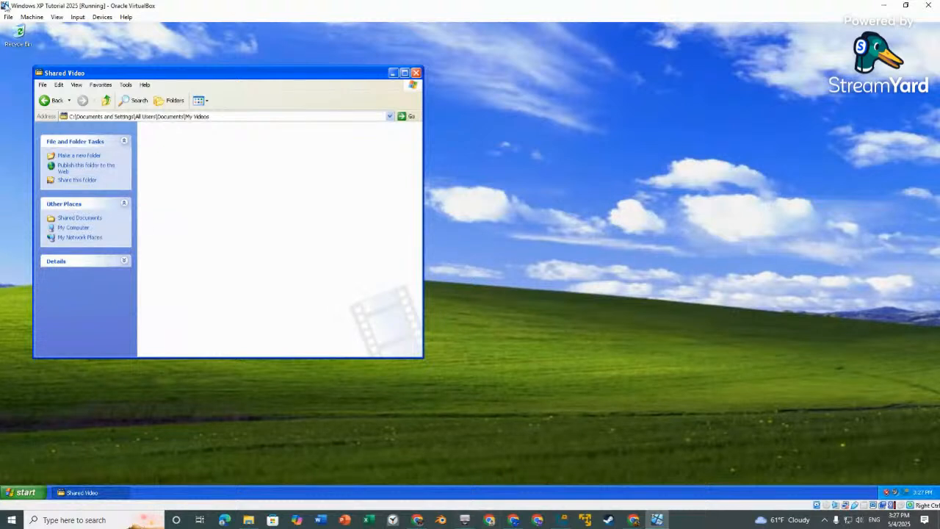
Step: Set the virtual machine's drag and drop mode to Host To Guest
click(99, 17)
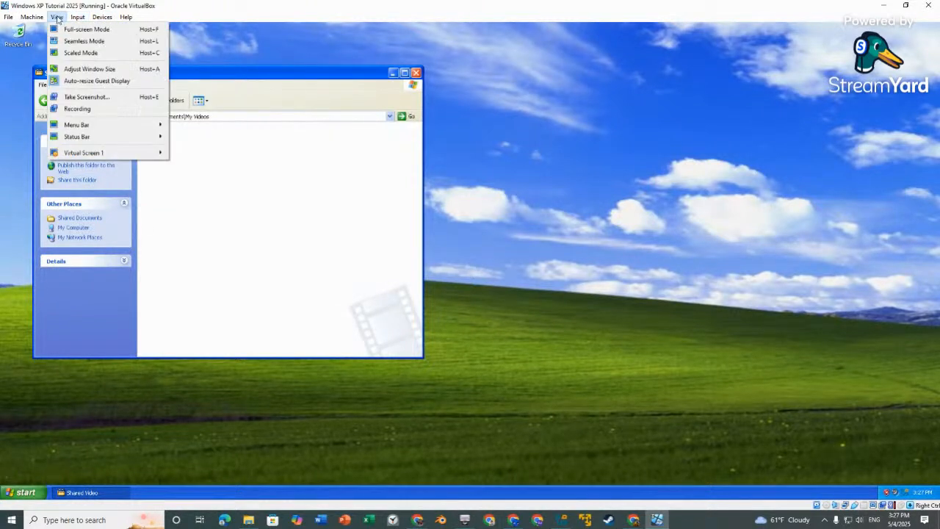
mouse_move(79, 17)
mouse_move(210, 105)
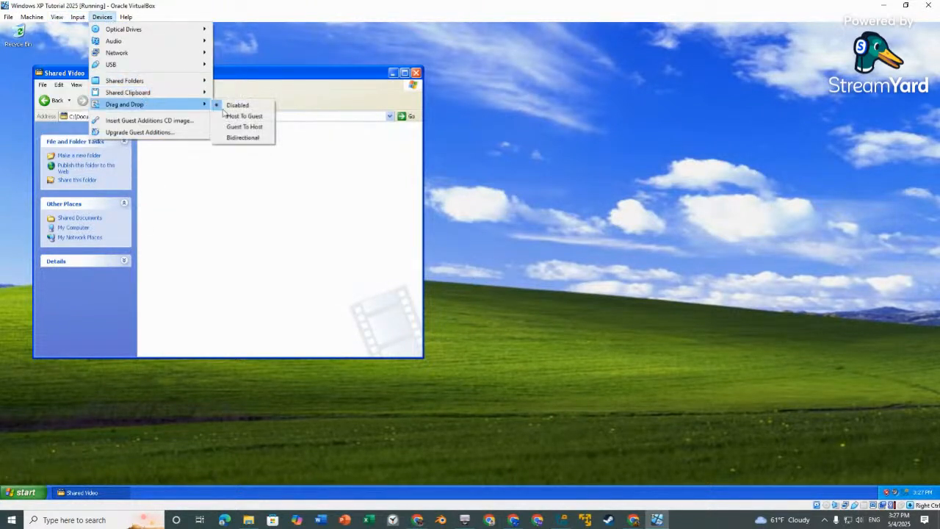
click(253, 118)
Step: Switch to the host's File Explorer and search the Videos folder for "Max Ruby"
click(248, 519)
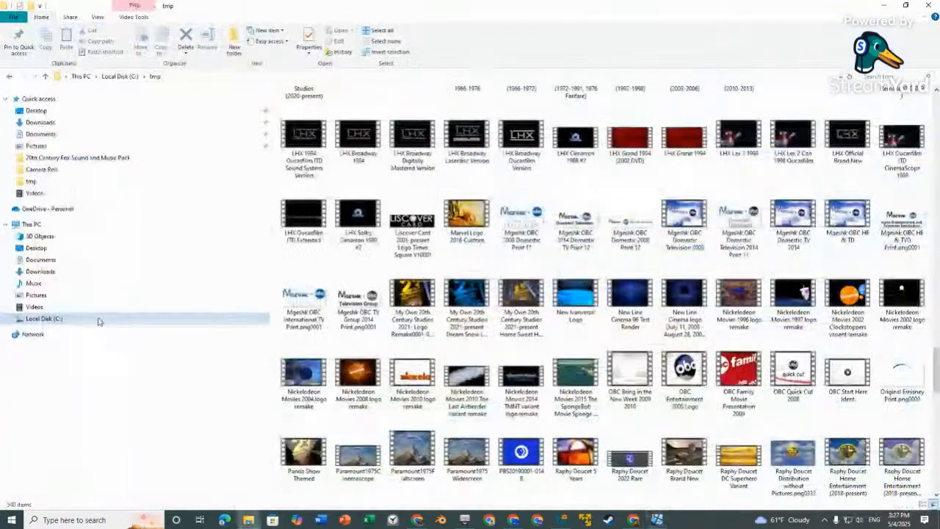
click(85, 310)
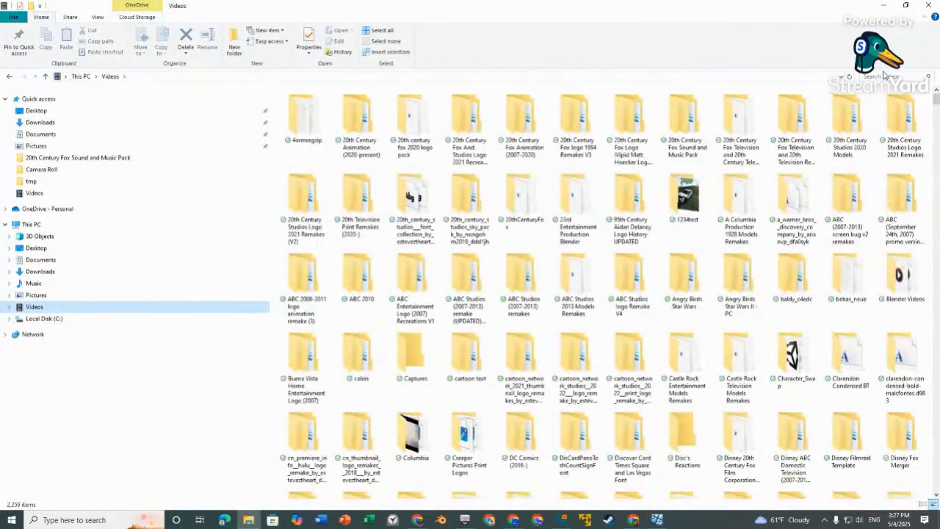
click(884, 74)
text(Max)
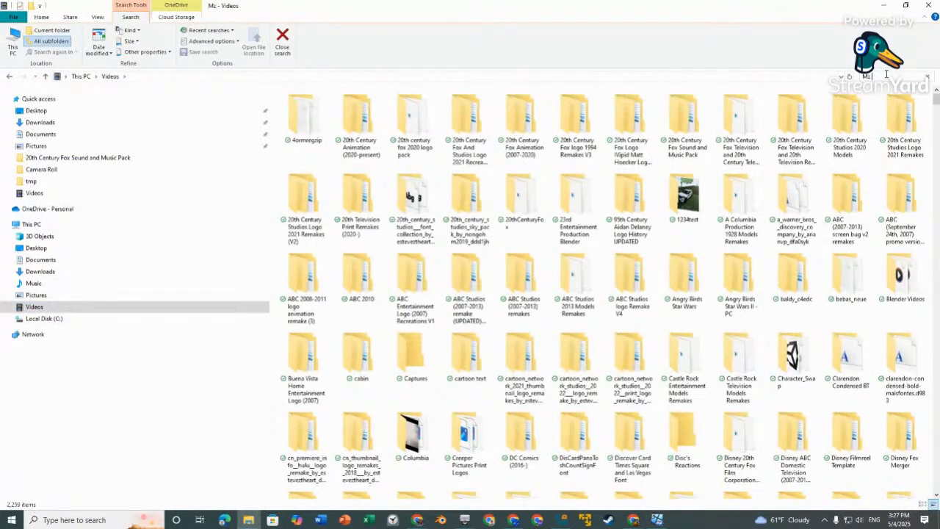
text( Ruby)
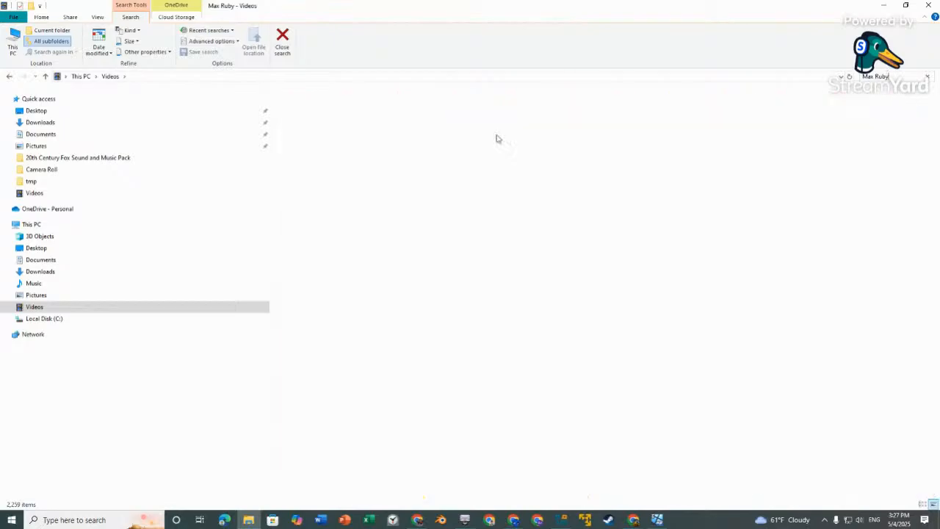
Step: Transfer the host video "Where's Max - Hide and Seek Game with Max and Ruby.mp4" into the virtual machine's Shared Video folder
click(365, 119)
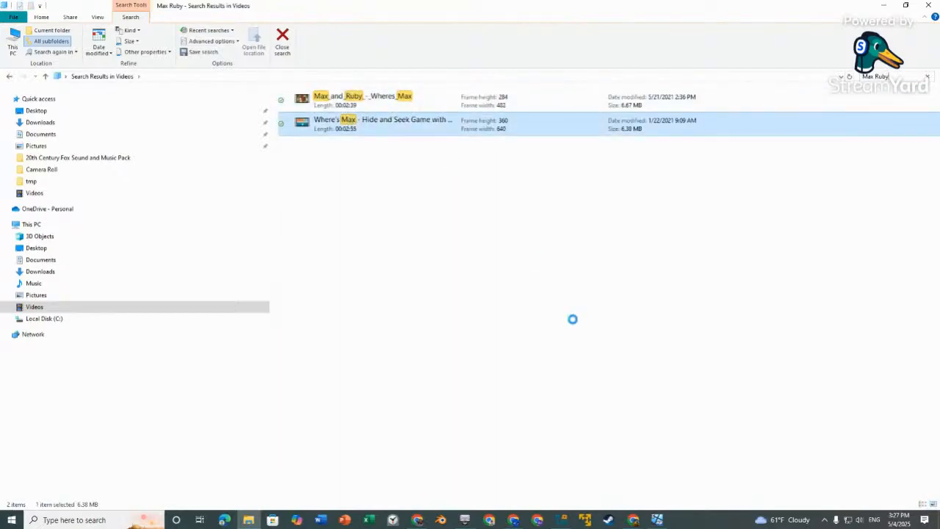
click(643, 516)
drag(643, 516, 289, 273)
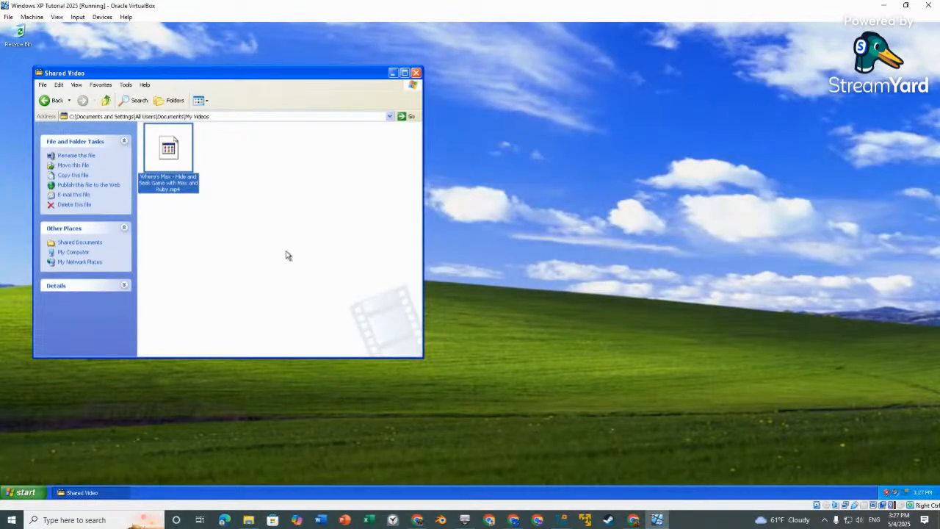
Step: Search the host's Videos folder for "Music Video" and transfer "Jesus Loves Me, This I Know Music Video (My Version).mp4" into the virtual machine's Shared Video folder
click(248, 519)
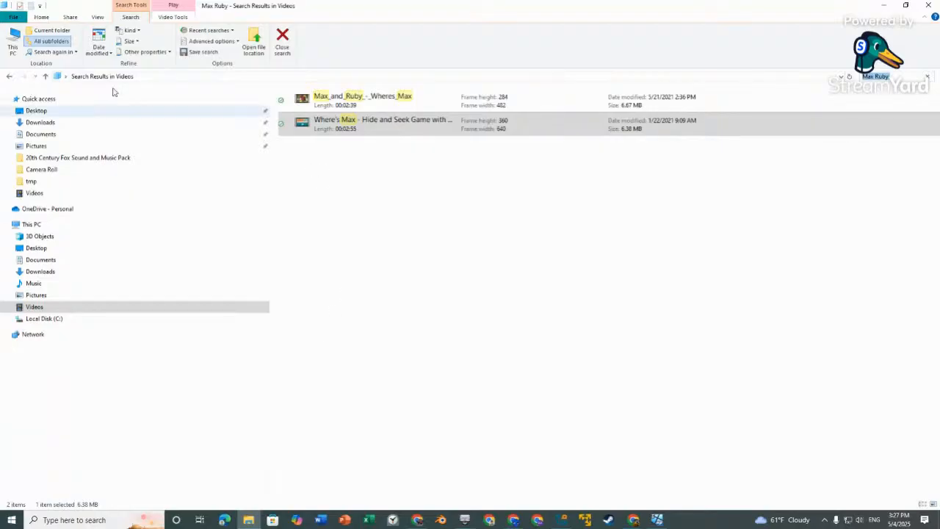
click(11, 76)
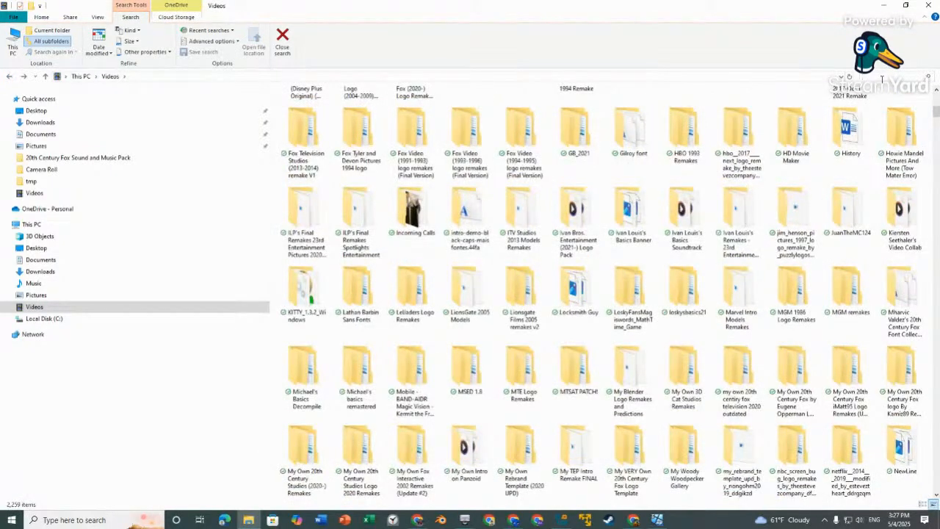
text(Music Video)
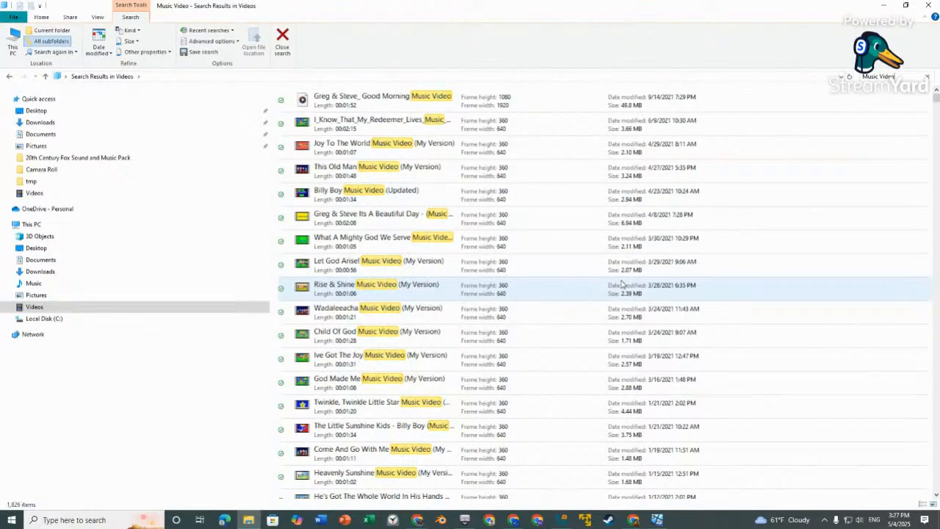
scroll(610, 421, down, 4)
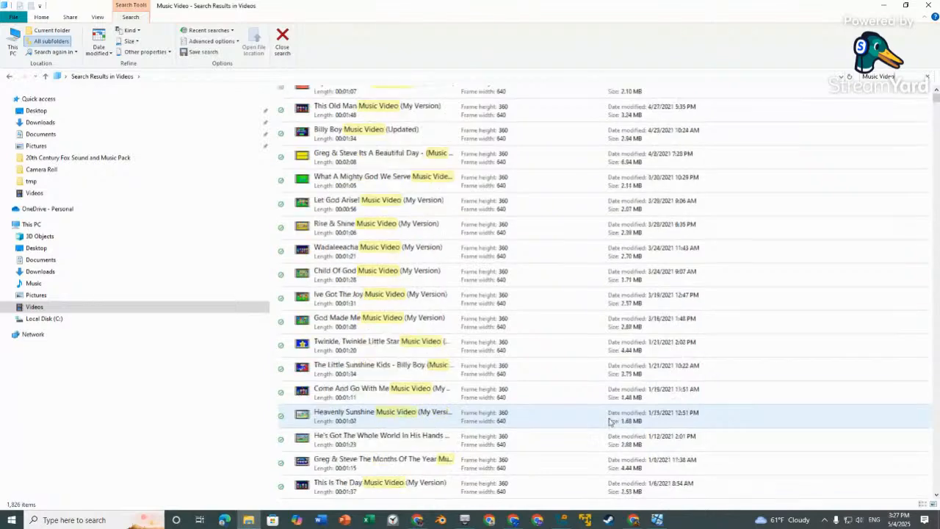
scroll(552, 334, up, 4)
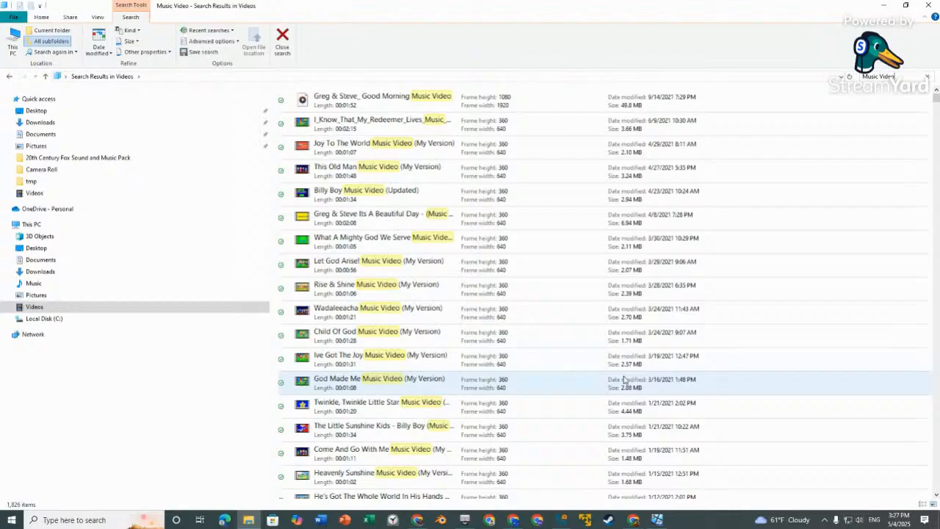
scroll(561, 404, down, 1)
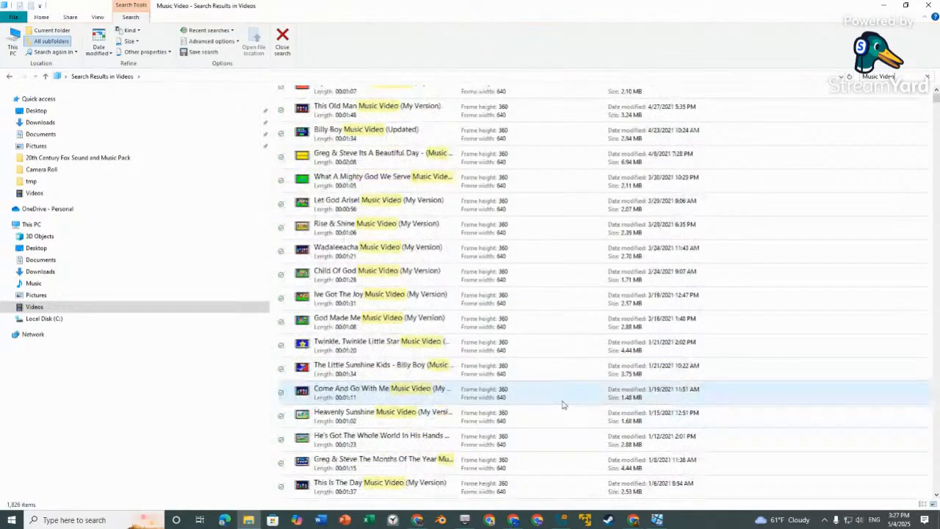
scroll(561, 405, down, 1)
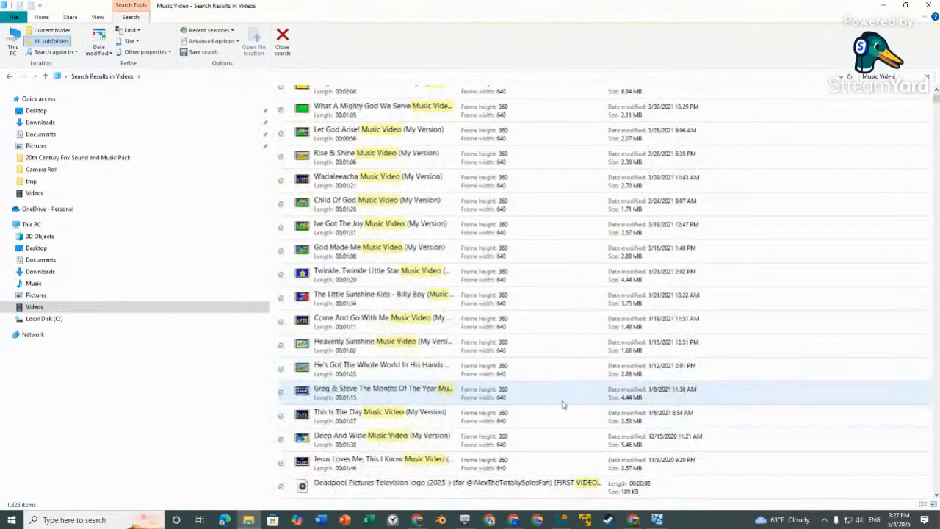
click(381, 467)
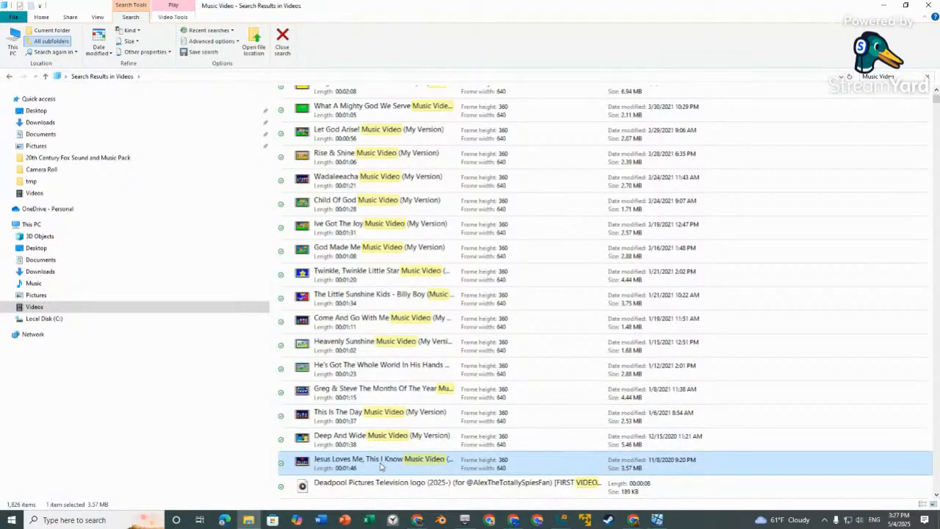
drag(371, 467, 418, 391)
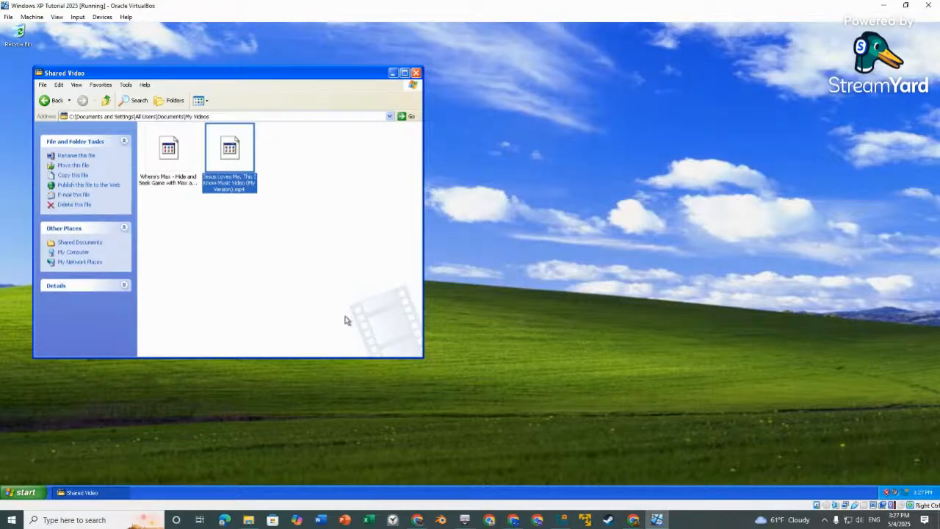
Step: Try to open the transferred "Jesus Loves Me" video in the virtual machine and set drag and drop to Disabled
double_click(250, 166)
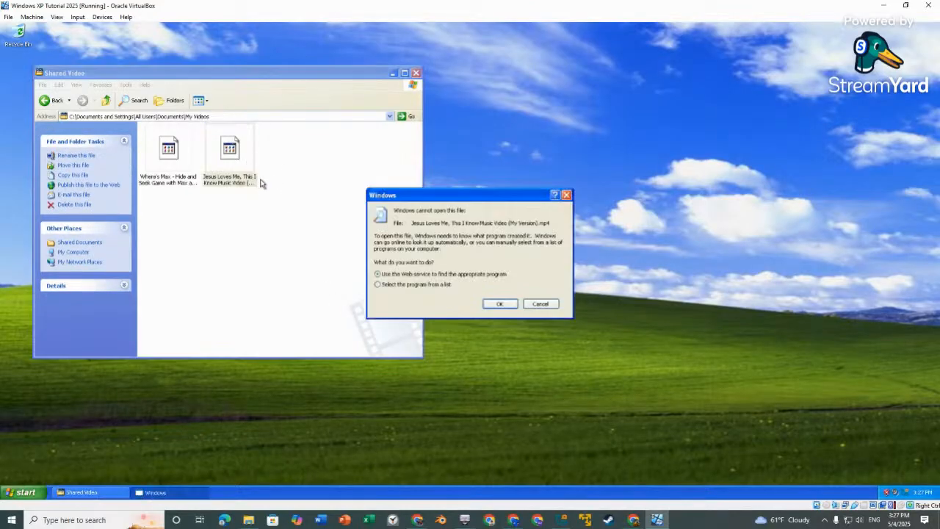
click(102, 16)
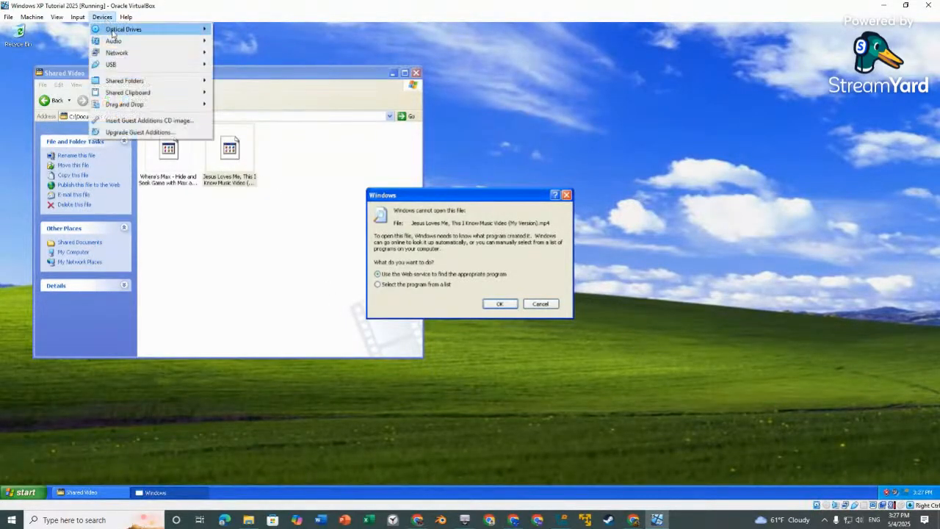
mouse_move(163, 105)
click(220, 104)
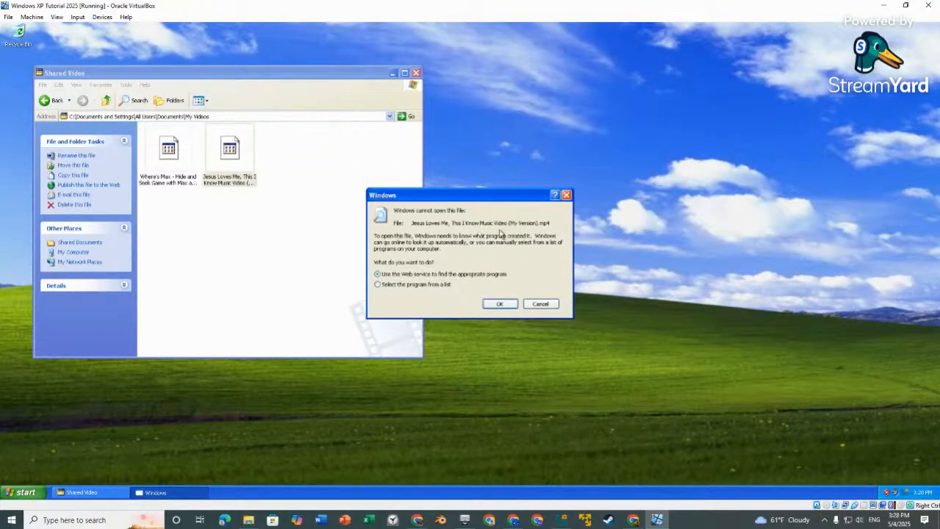
click(556, 304)
click(345, 266)
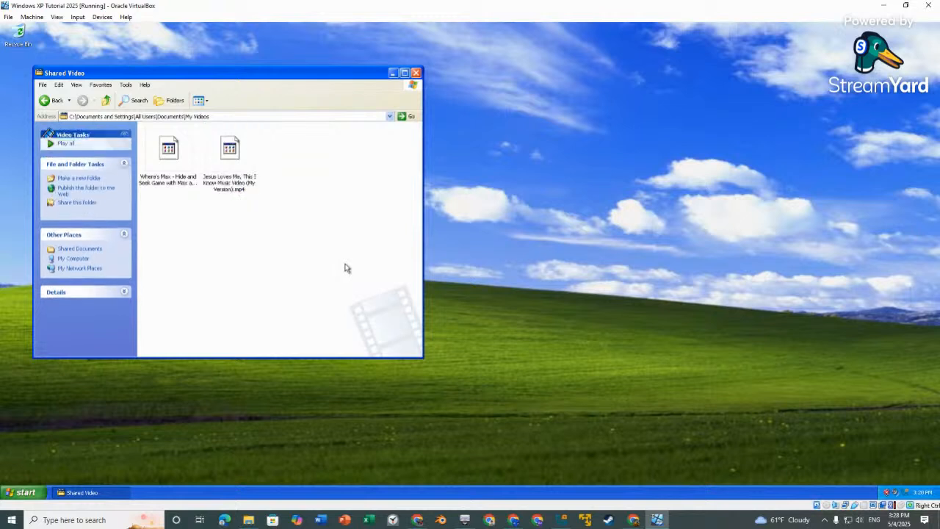
Step: Close the Shared Video folder and open the My Music folder inside My Documents
click(415, 74)
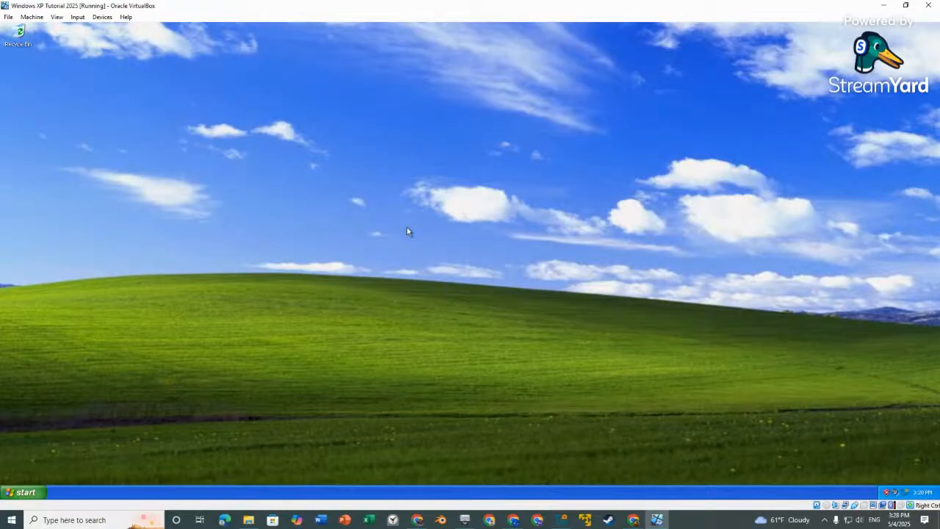
click(22, 492)
click(129, 292)
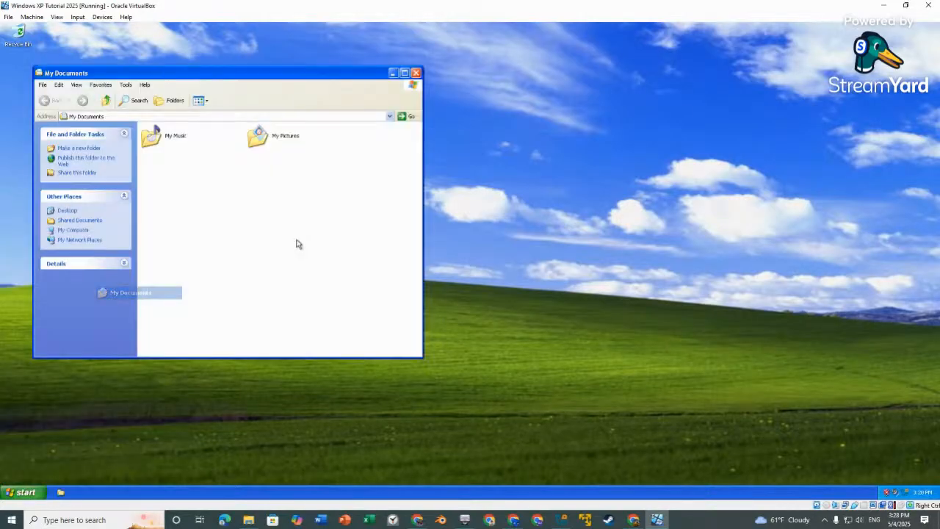
double_click(179, 139)
Step: Switch to the host's File Explorer and search Quick access for "Air Supply"
click(248, 520)
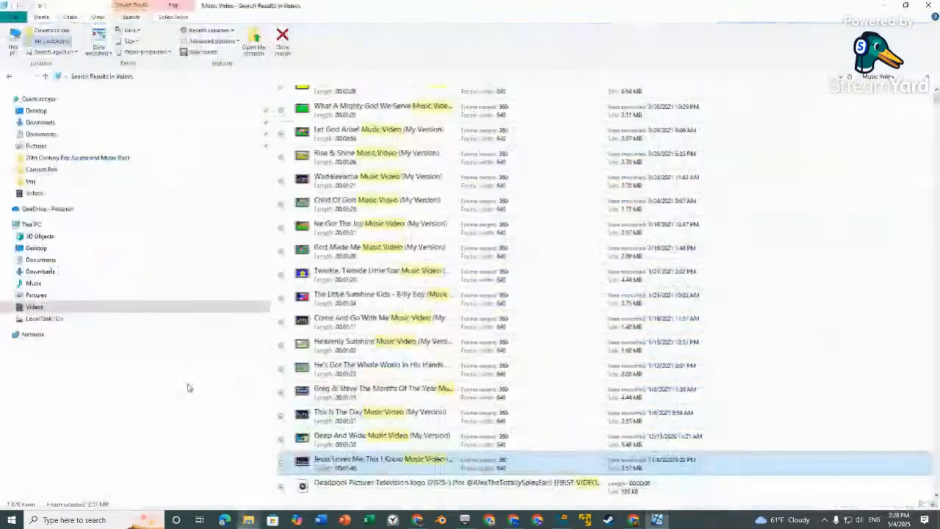
click(78, 98)
click(871, 78)
text(A)
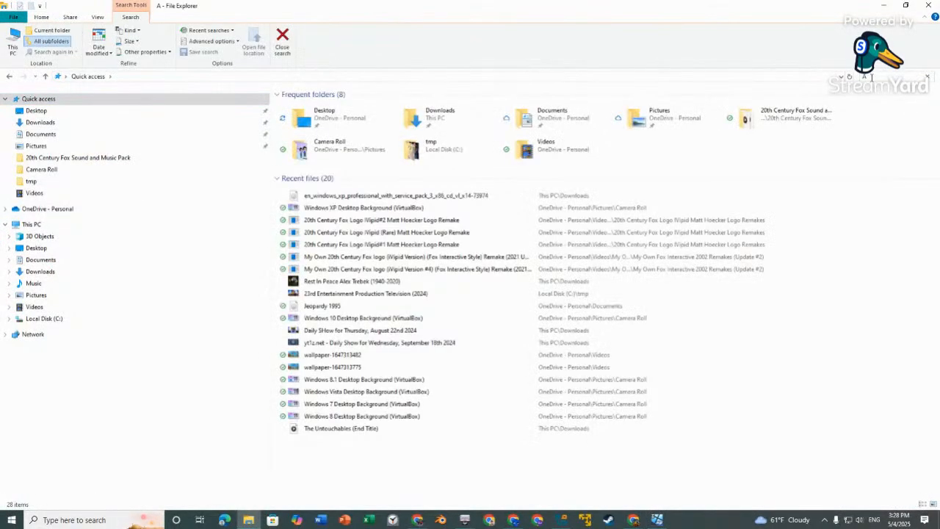
text(ir Supply)
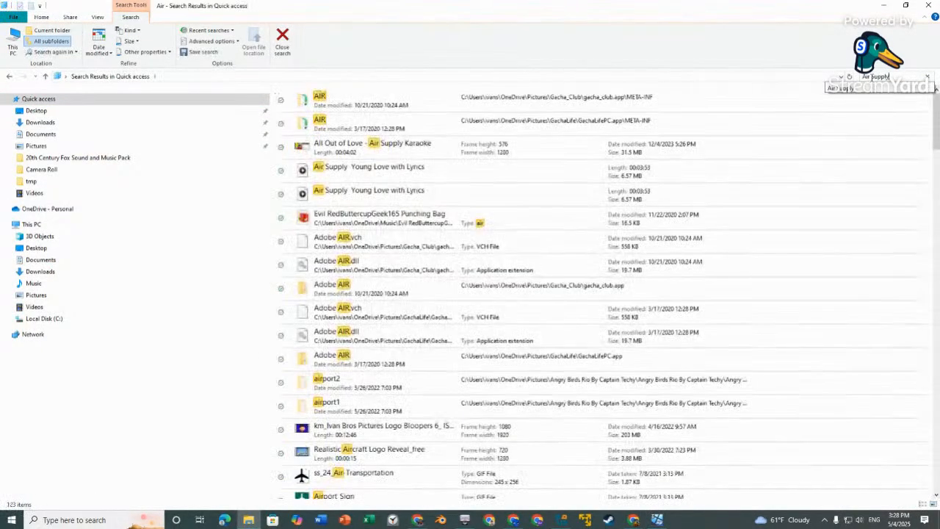
key(Return)
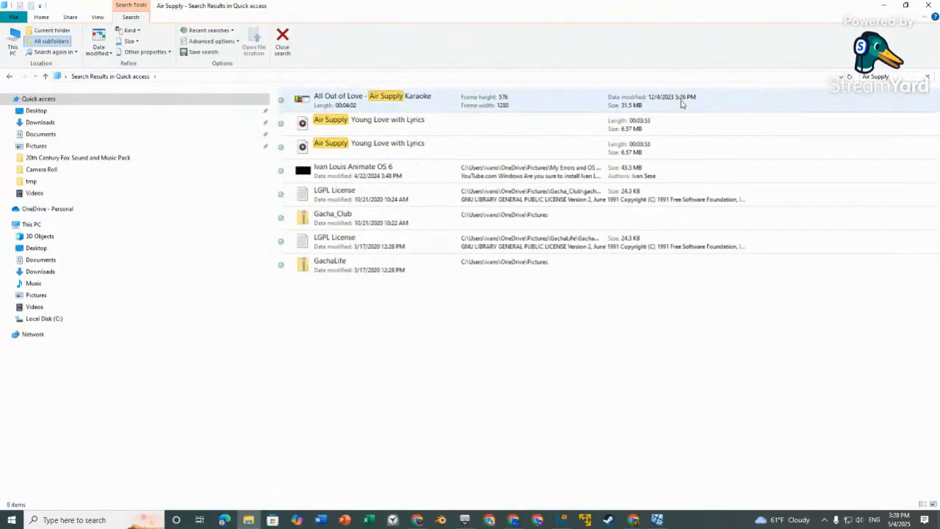
Step: Return to the virtual machine and set its drag and drop mode to Host To Guest
click(657, 520)
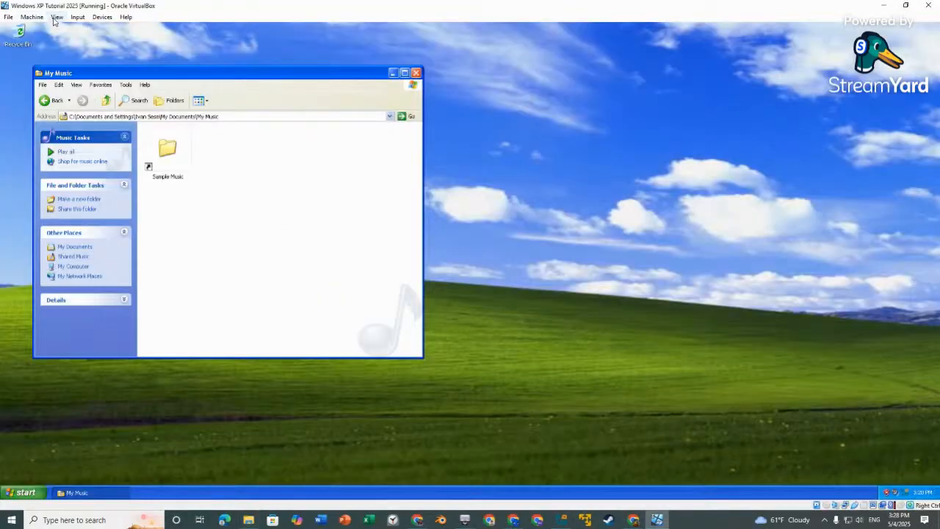
click(102, 17)
mouse_move(168, 104)
click(235, 115)
Step: Transfer the host song "Air Supply Young Love with Lyrics" into the virtual machine's My Music folder
click(248, 520)
drag(375, 131, 457, 126)
drag(552, 150, 279, 292)
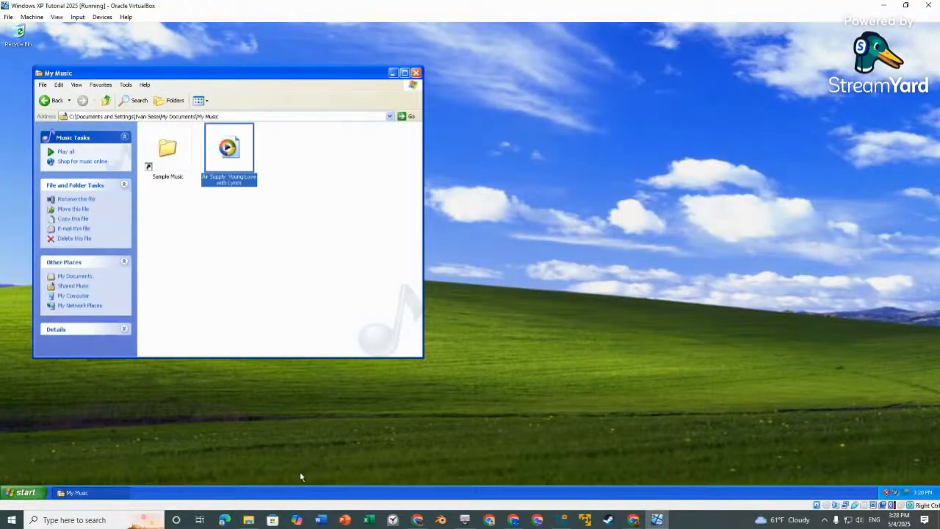
Step: Search the host for "Adopt Me" and transfer "Adopt Me! - Roblox _ Music (Day Theme)" into the virtual machine's My Music folder
click(248, 520)
click(897, 76)
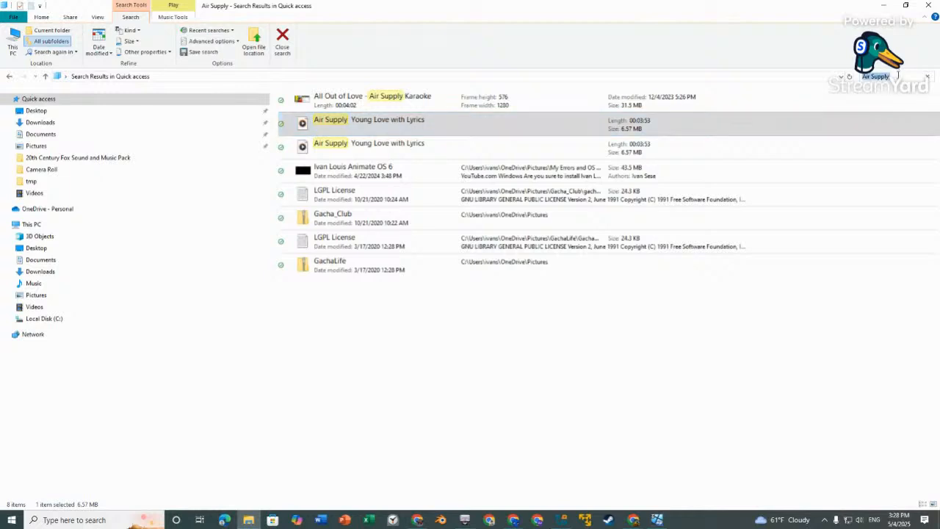
text(Adopt Me)
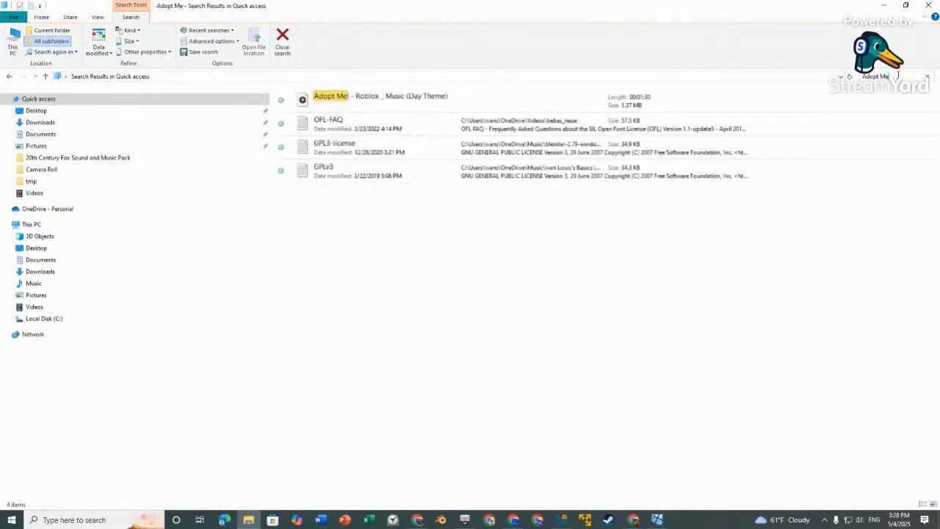
drag(504, 94, 318, 310)
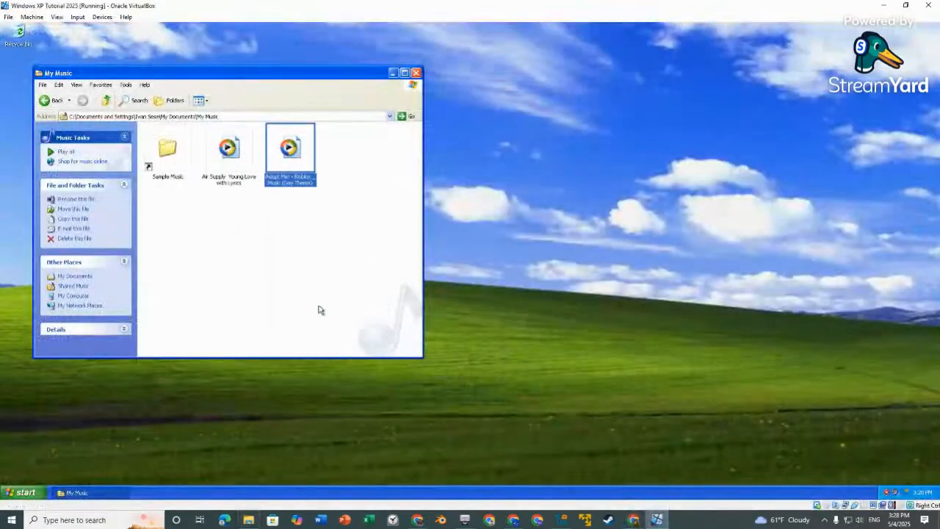
Step: Search the host for "Can I KICK" and transfer "A Tribe Called Quest - Can I Kick It" into the virtual machine's My Music folder
click(248, 519)
click(886, 76)
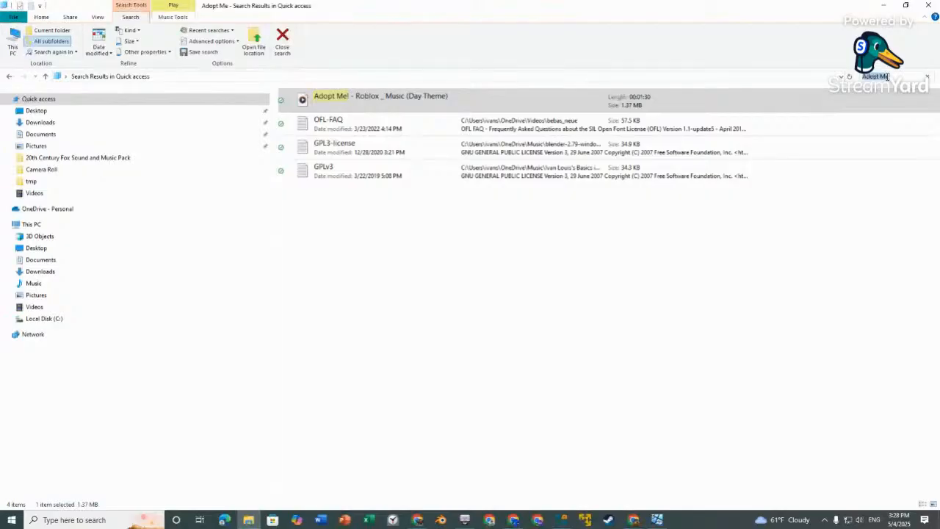
text(Cam I KICK)
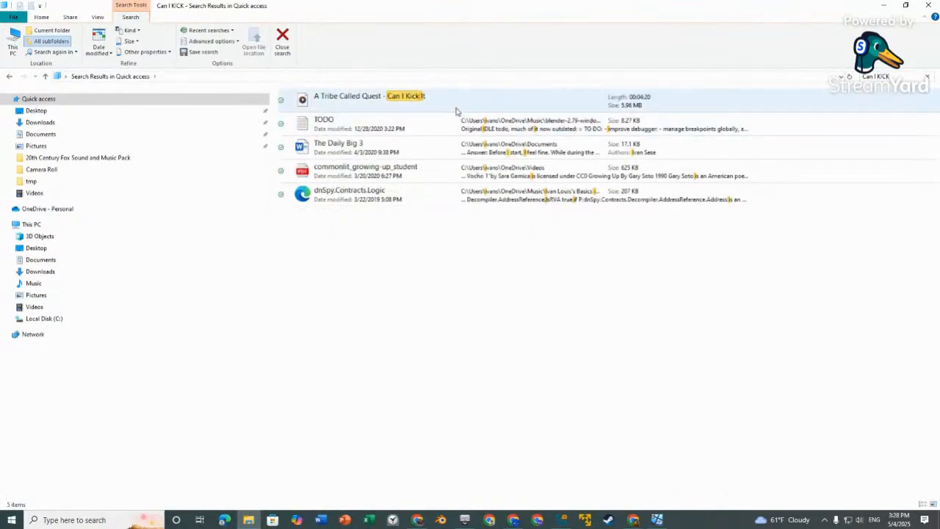
drag(451, 97, 374, 287)
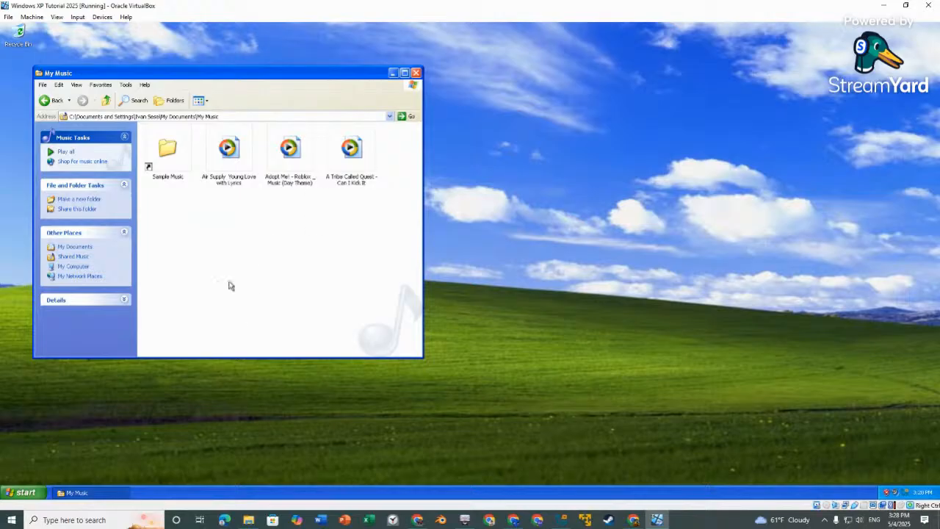
Step: Set the virtual machine's drag and drop mode to Disabled and close the My Music folder
click(102, 17)
mouse_move(147, 105)
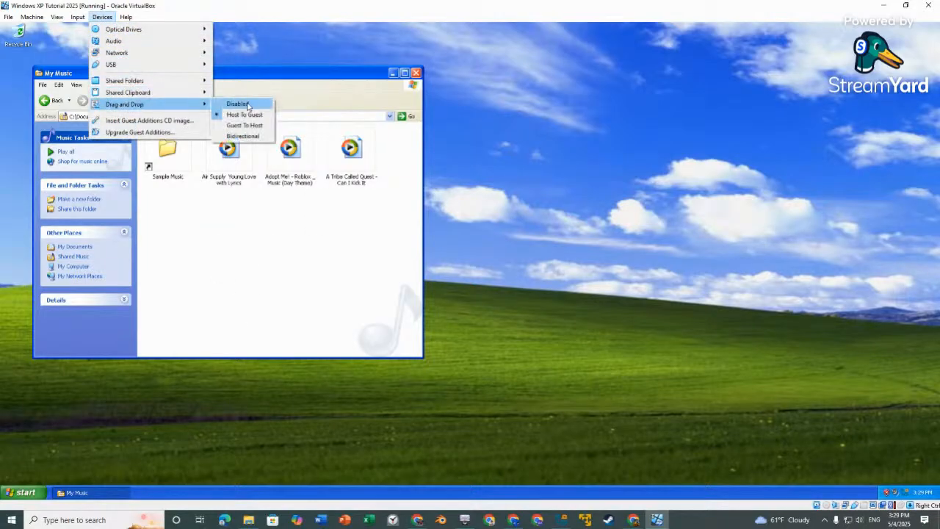
click(250, 105)
click(415, 73)
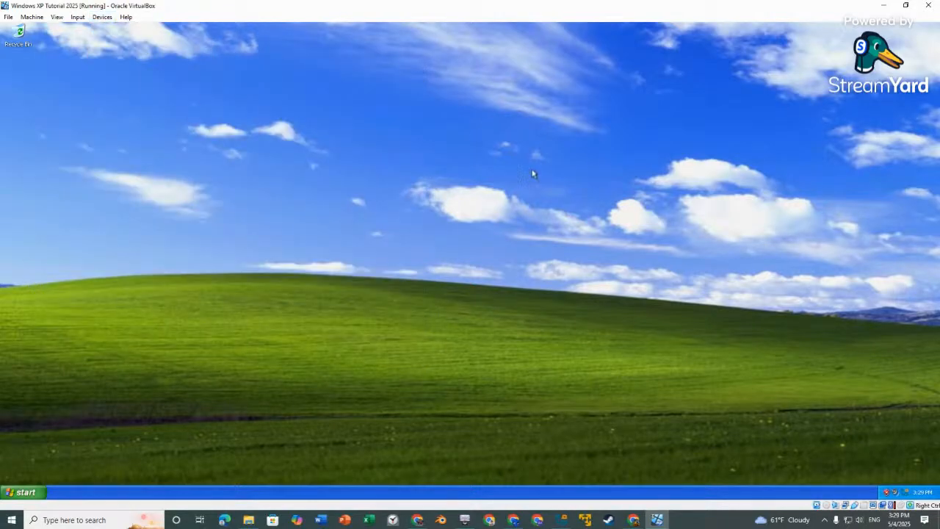
Step: Launch Internet Explorer in the Windows XP virtual machine and go to youtube.com
mouse_move(633, 519)
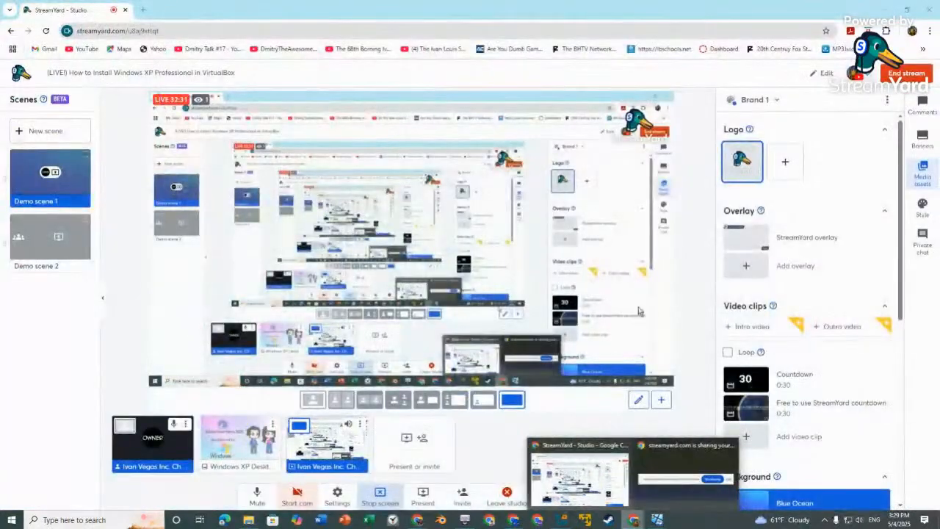
click(656, 519)
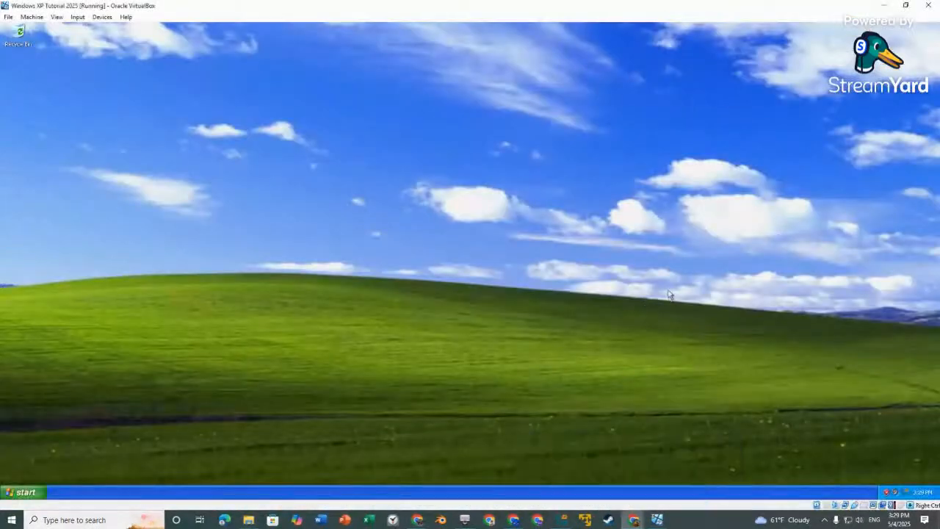
click(26, 492)
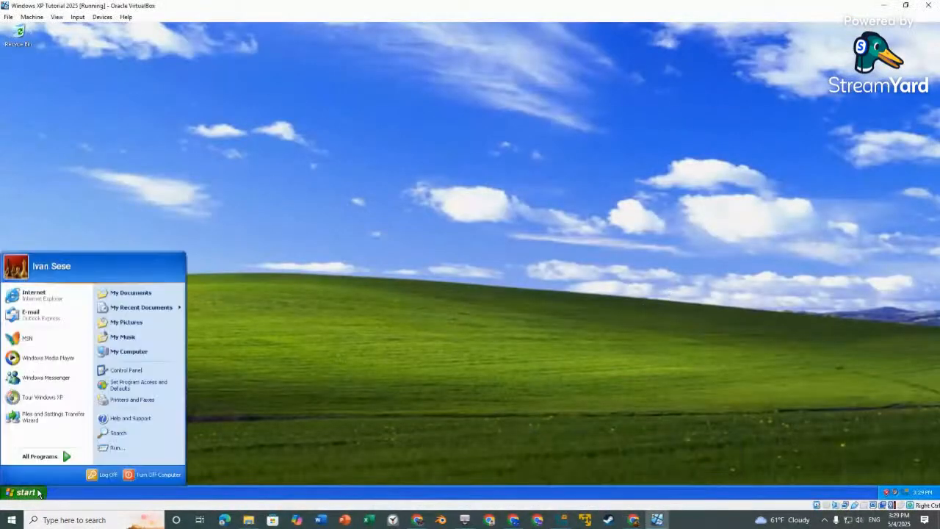
click(33, 295)
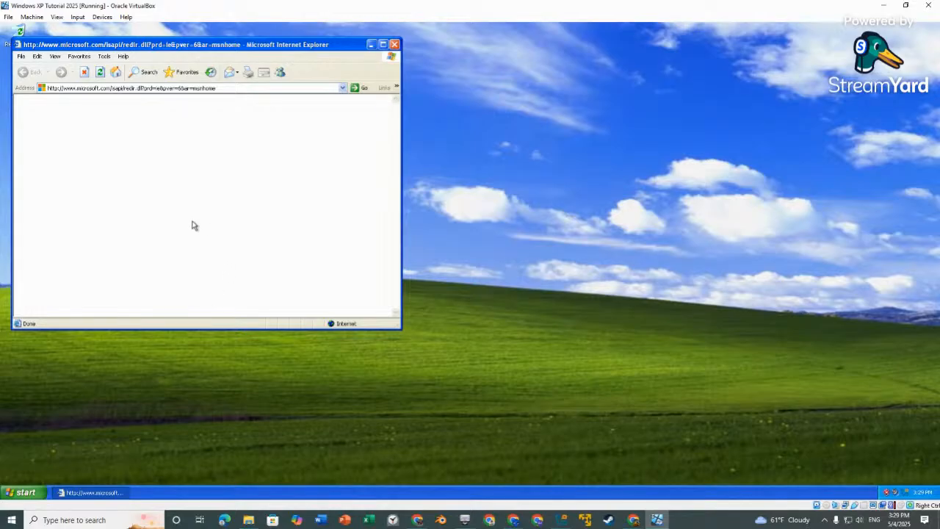
click(91, 89)
text(youtube.com)
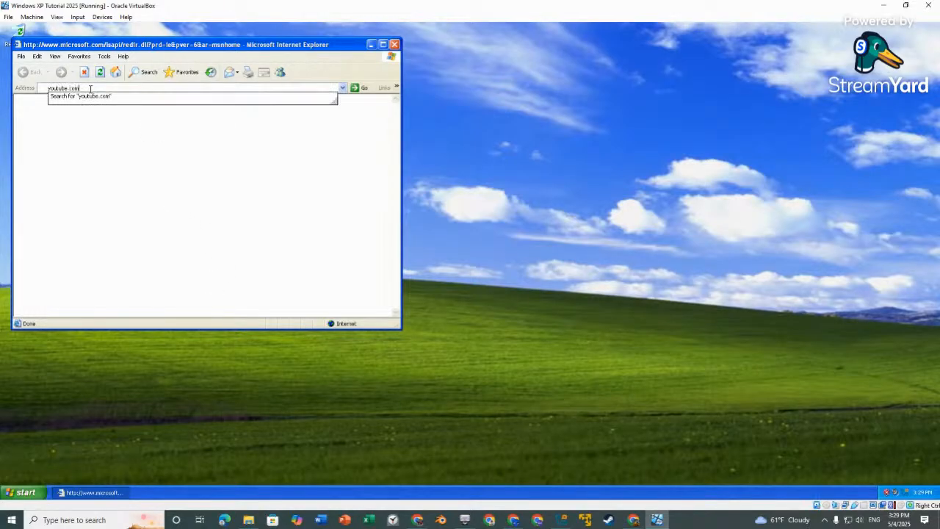
key(Return)
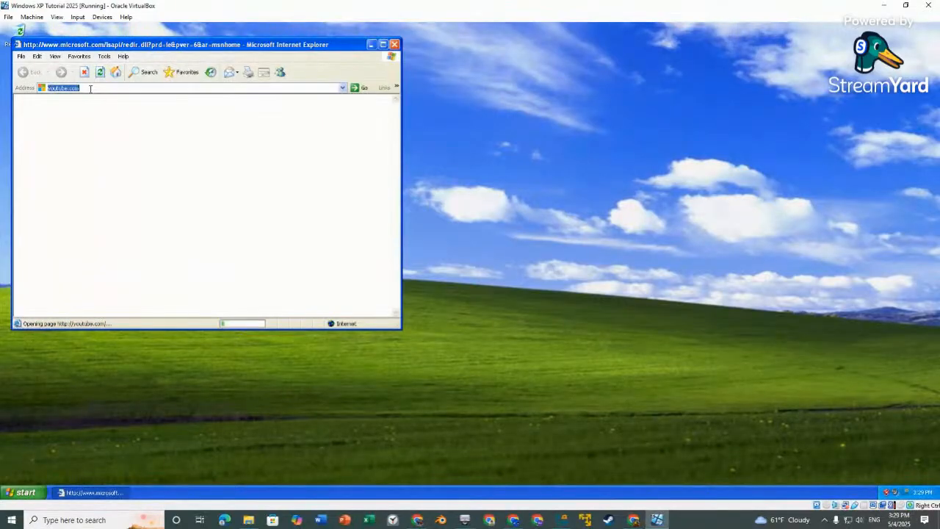
Step: Look over the youtube.com page result, check the Internet Explorer version information, and close the browser
click(476, 284)
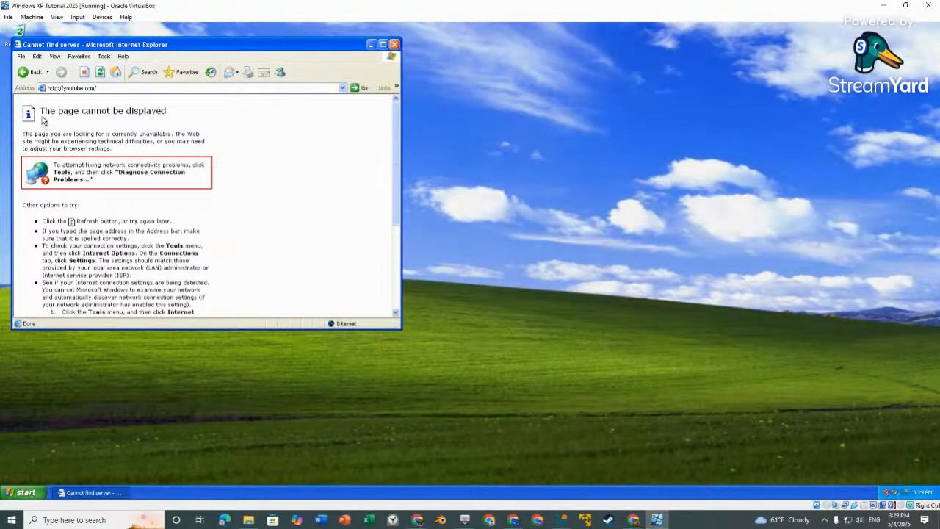
drag(41, 121, 221, 151)
click(262, 202)
click(123, 57)
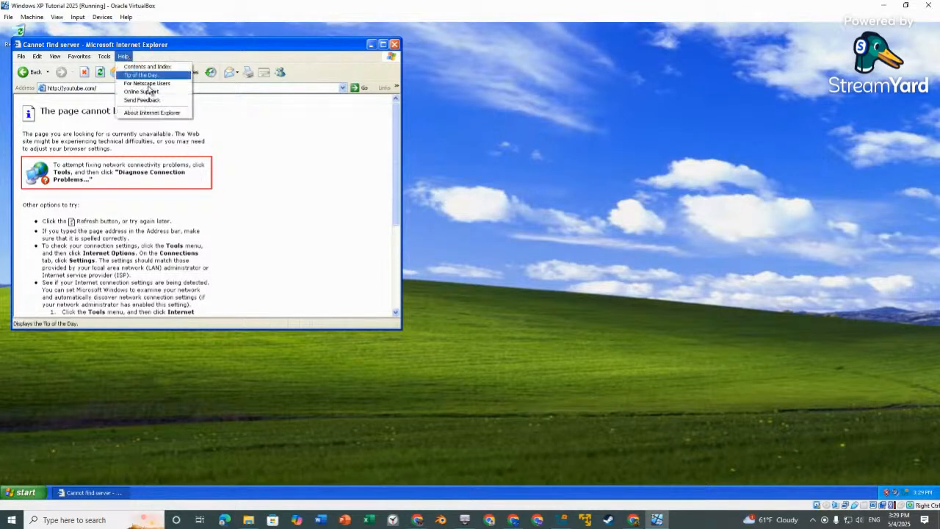
click(161, 116)
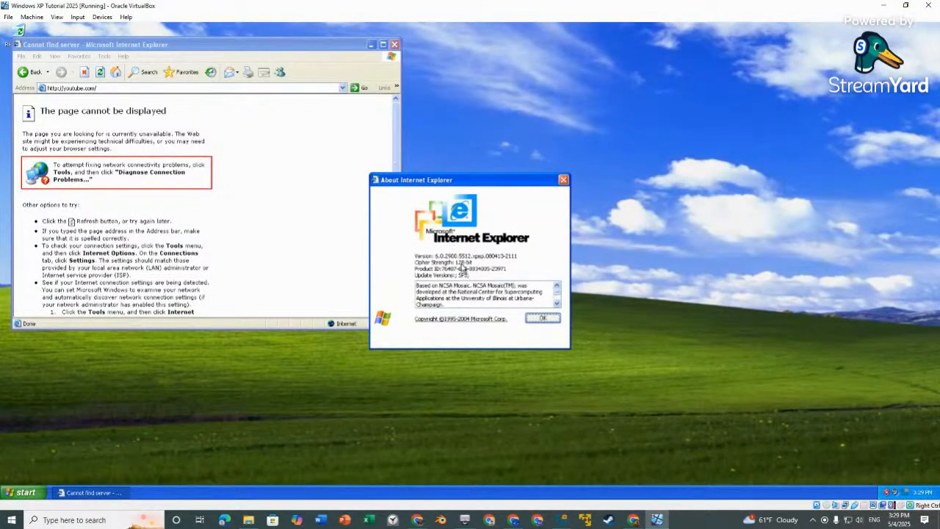
click(544, 318)
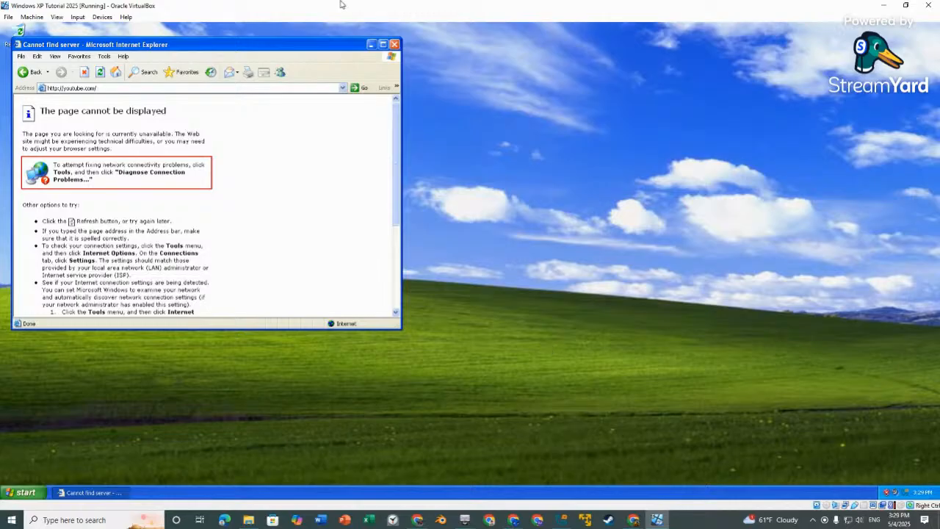
click(394, 44)
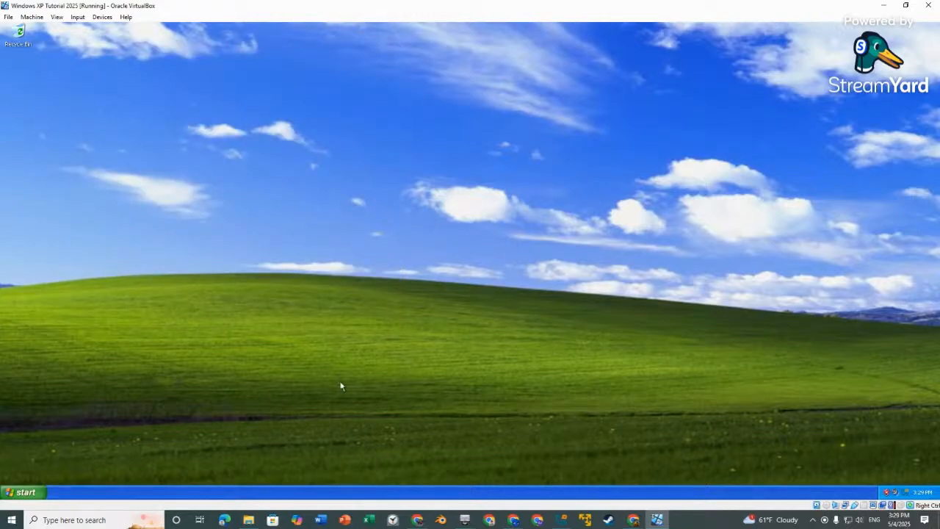
Step: Open the My Pictures folder in the virtual machine and search the host's files for "profile"
click(21, 492)
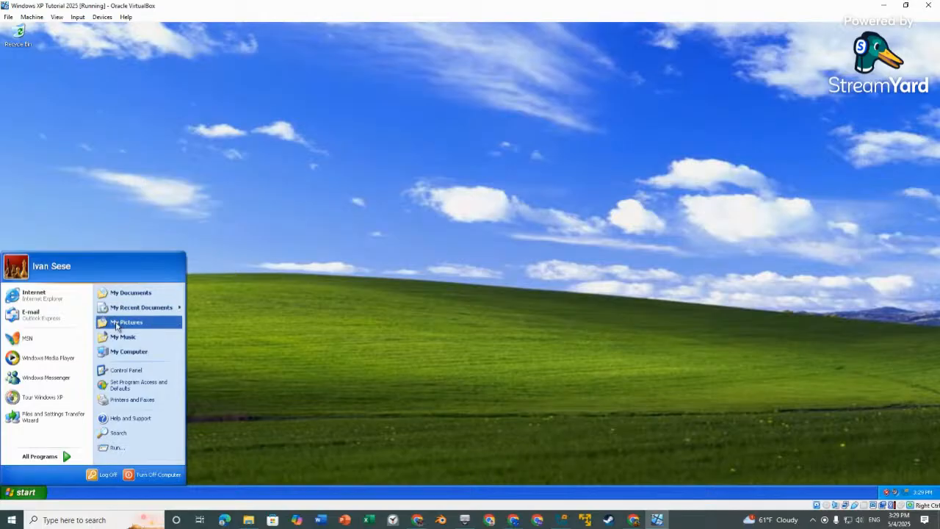
click(117, 324)
click(248, 519)
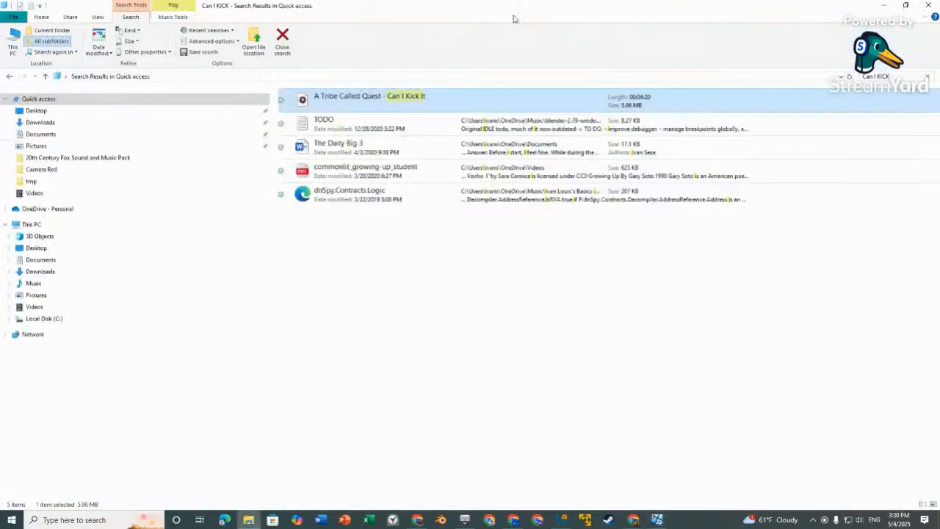
click(897, 76)
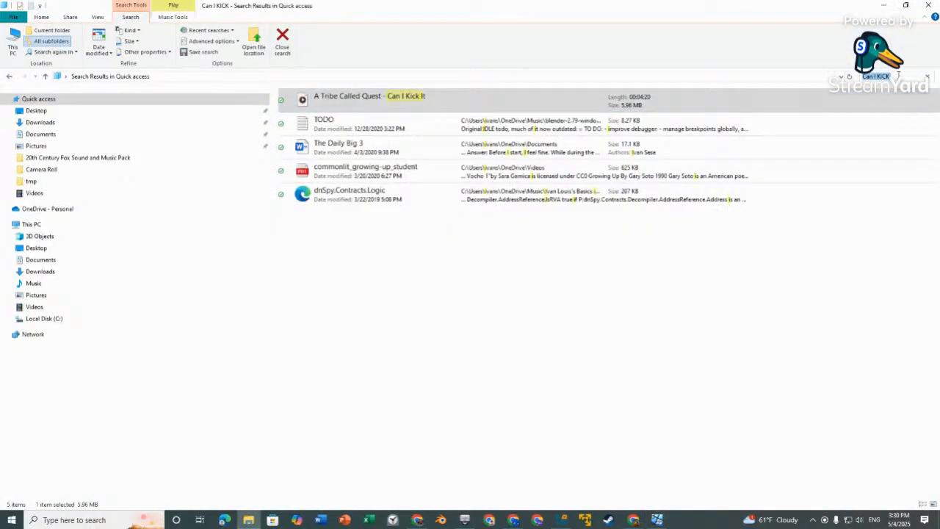
text(pi)
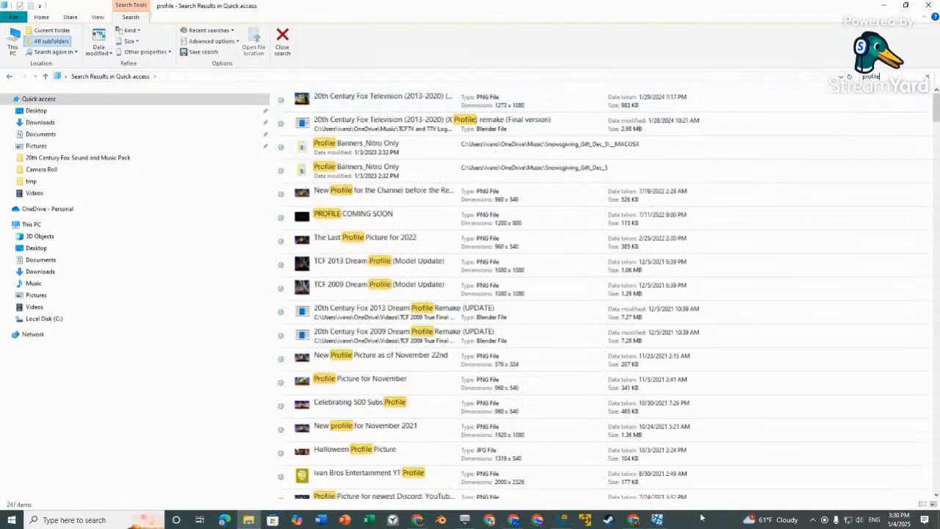
Step: Re-enable drag and drop for the Windows XP virtual machine
click(657, 520)
click(102, 17)
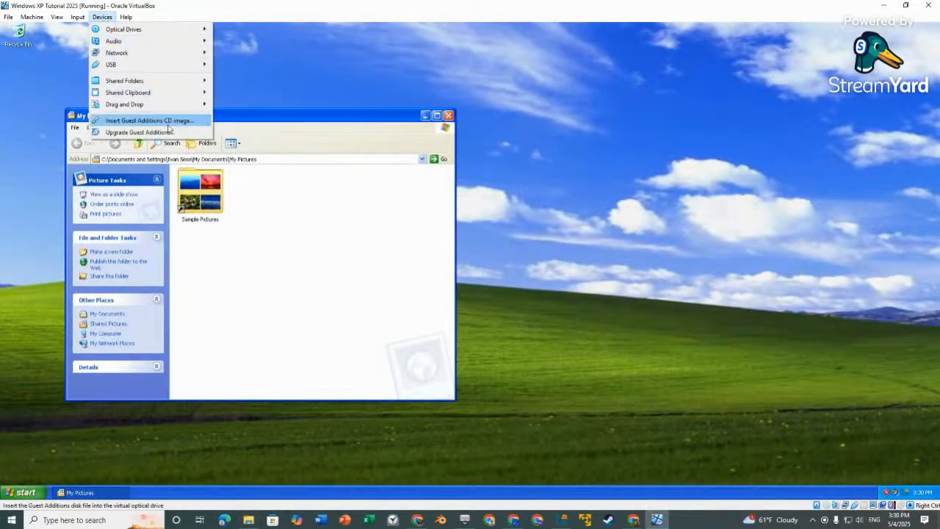
click(225, 153)
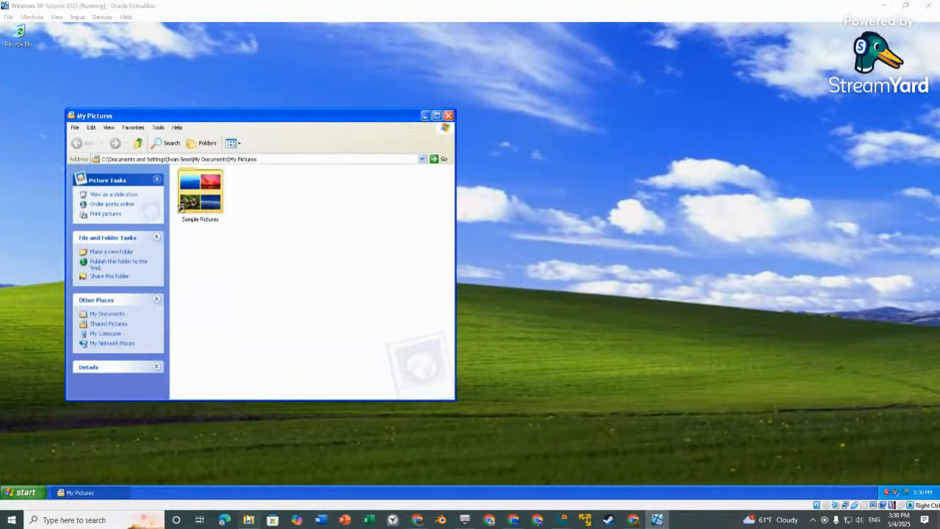
click(248, 520)
scroll(451, 234, down, 10)
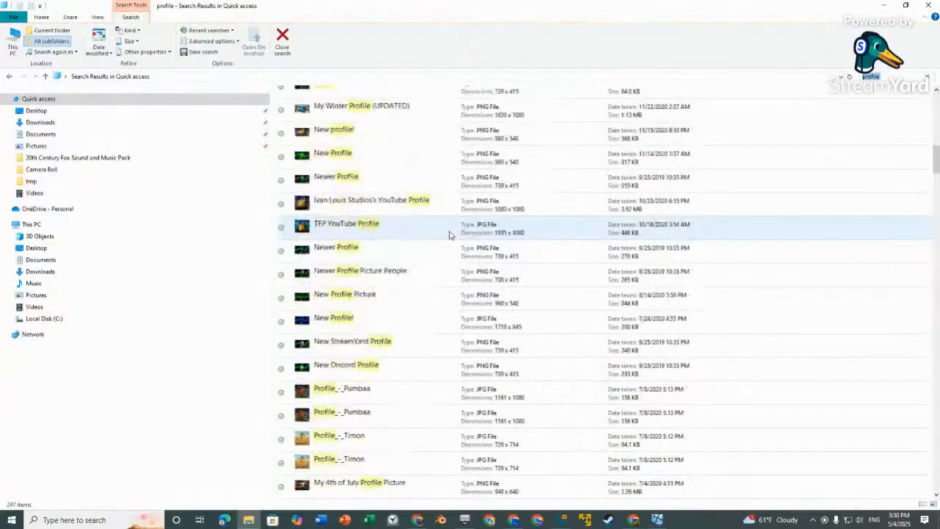
scroll(450, 228, down, 10)
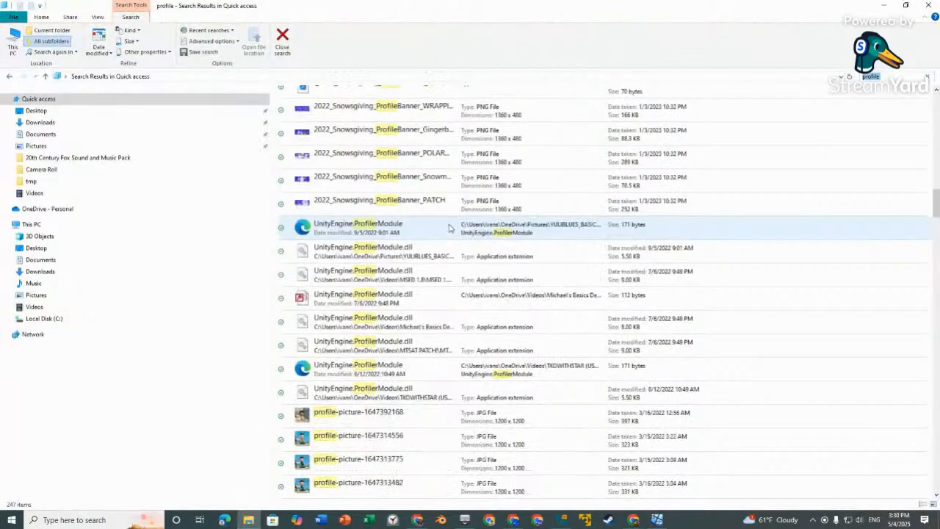
drag(338, 345, 298, 285)
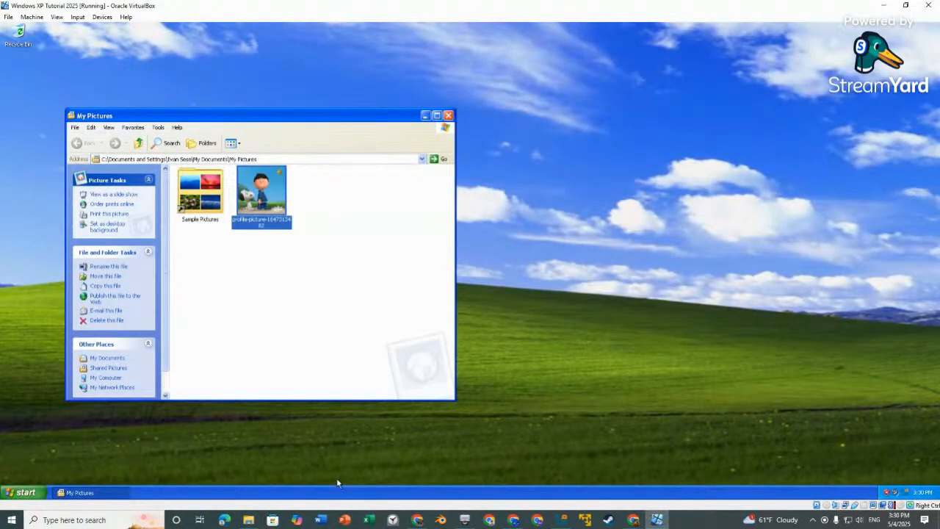
click(312, 315)
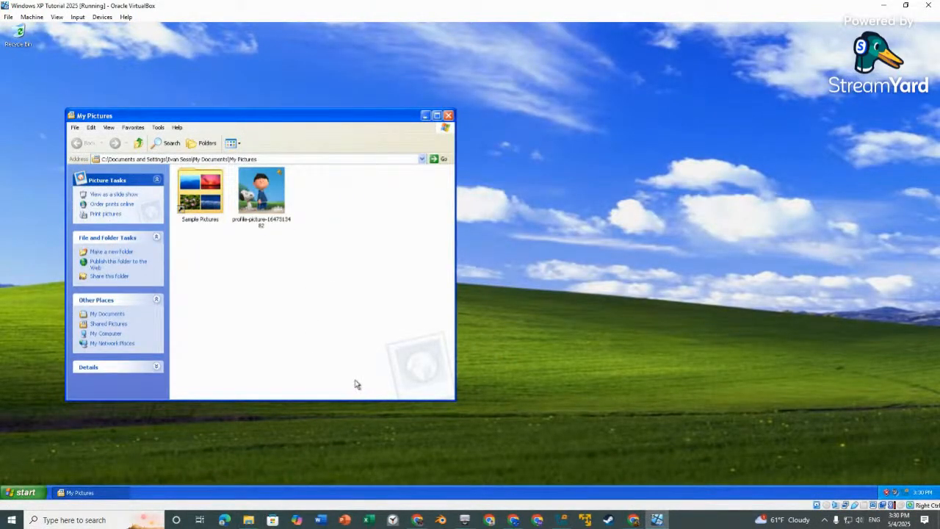
double_click(265, 205)
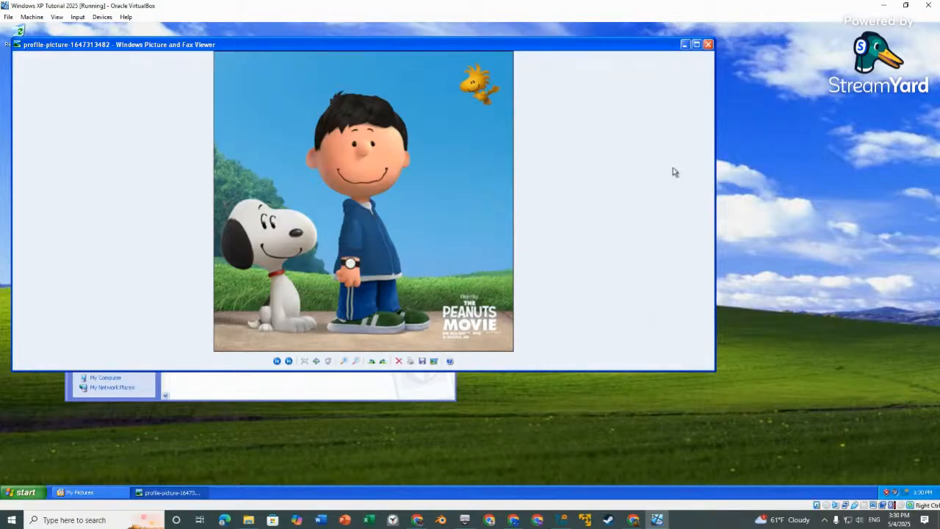
click(708, 44)
click(248, 519)
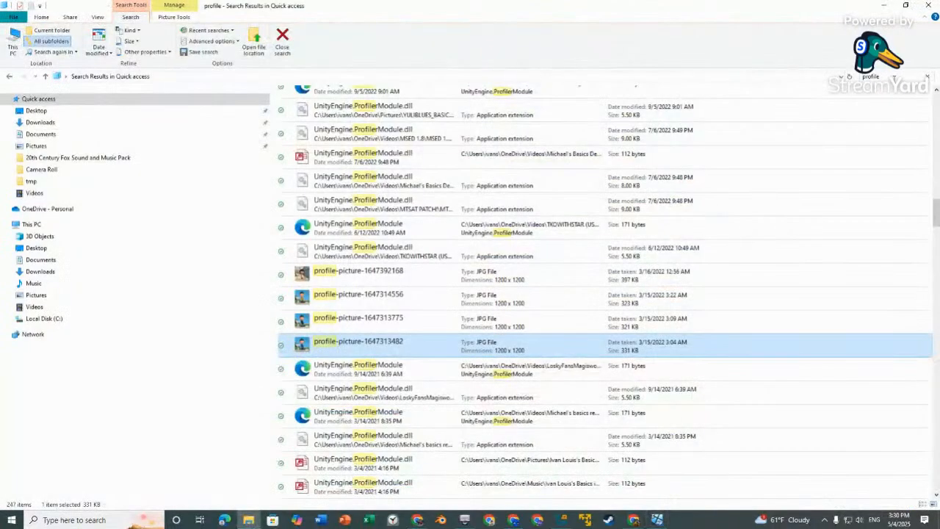
click(893, 76)
text(wallpaper)
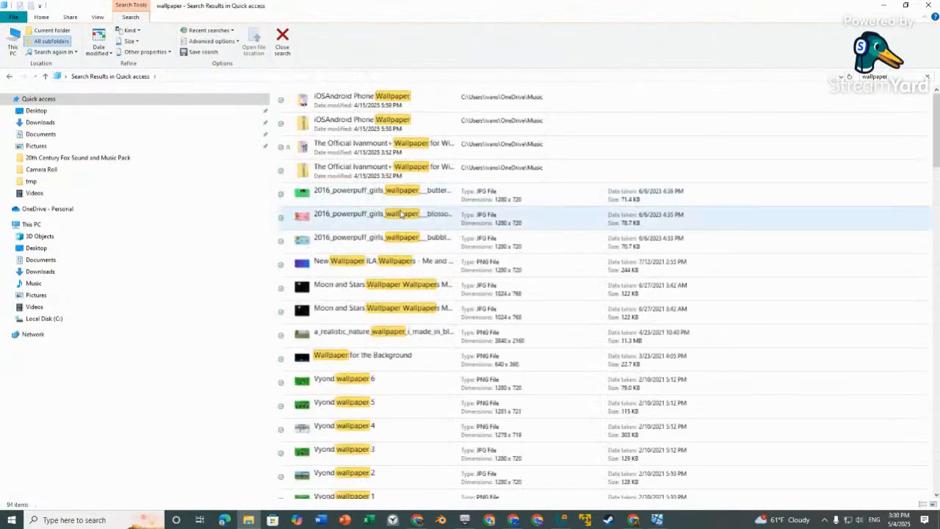
scroll(409, 204, down, 5)
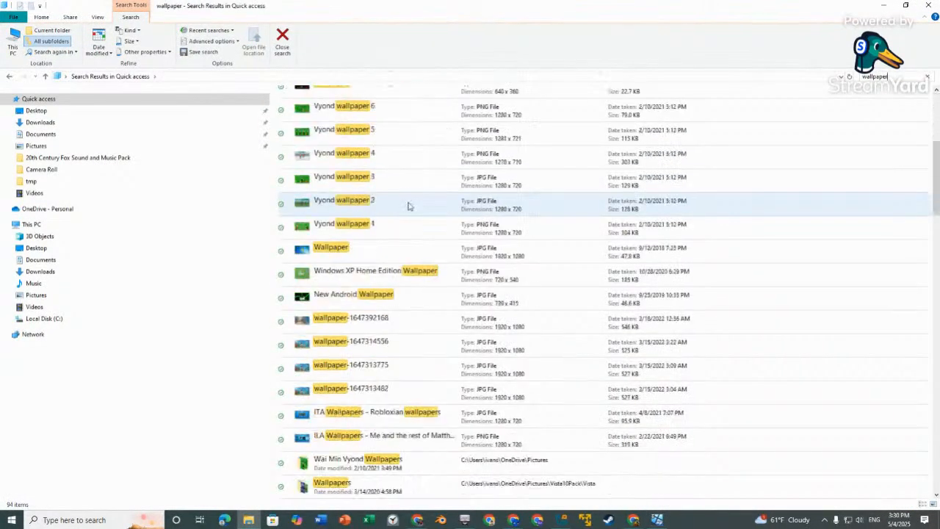
click(348, 394)
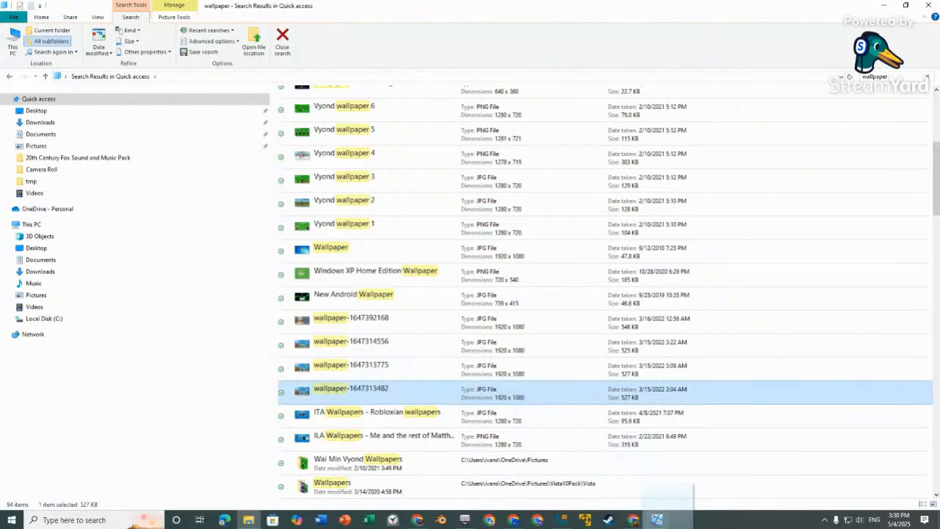
click(658, 520)
drag(658, 520, 344, 344)
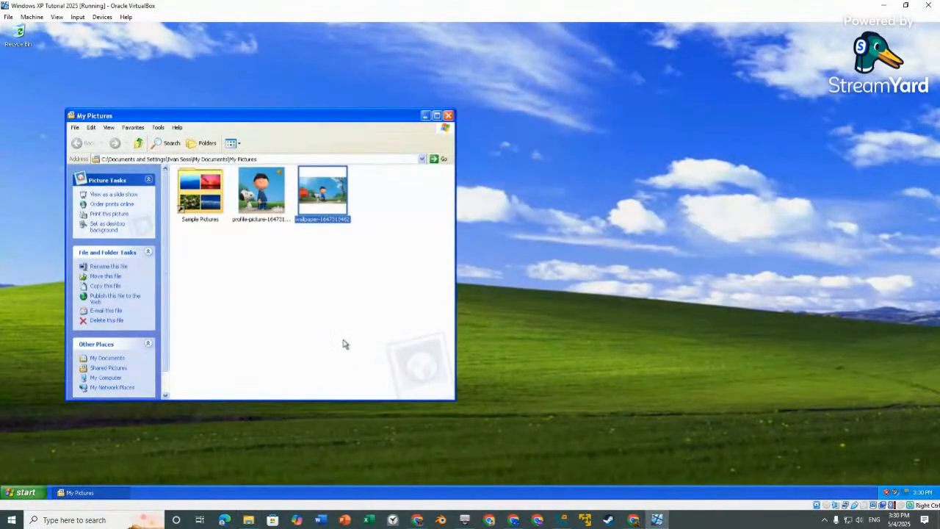
double_click(334, 213)
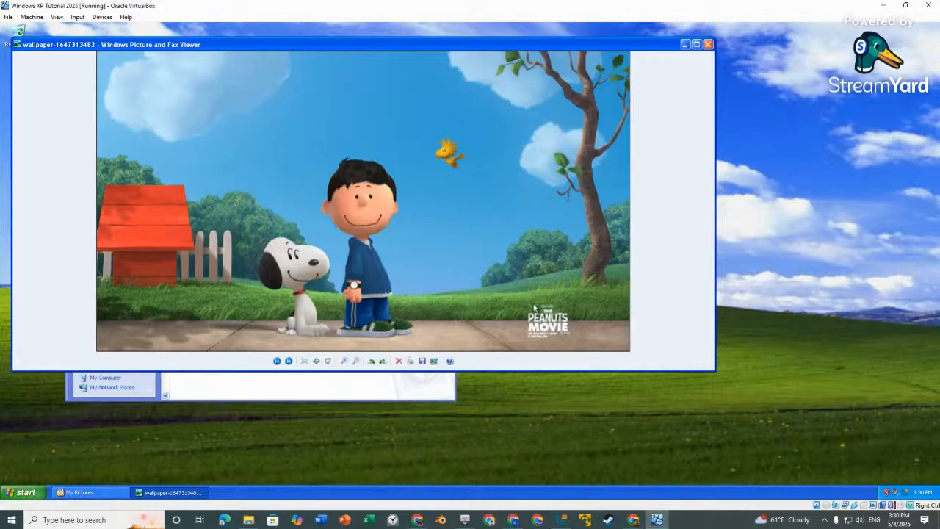
click(708, 44)
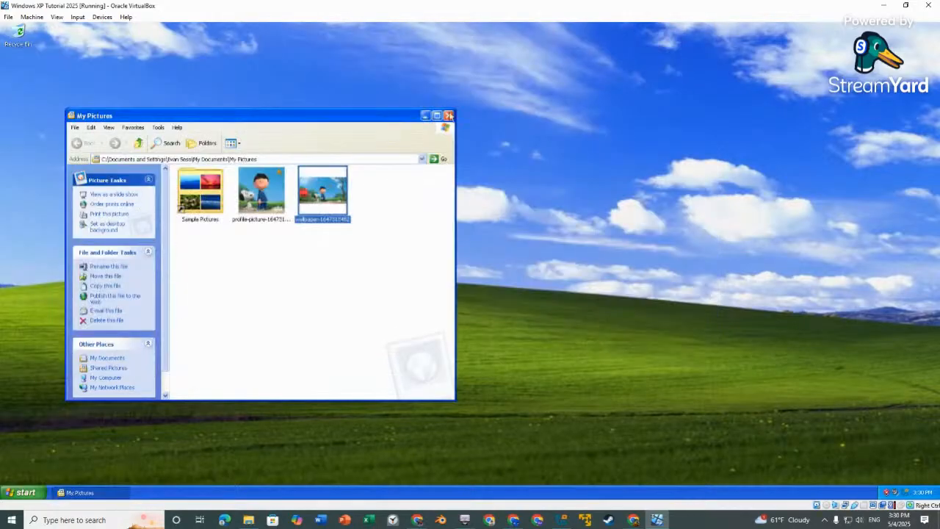
Step: Close the My Pictures folder and disable drag and drop for the virtual machine
click(446, 112)
click(100, 18)
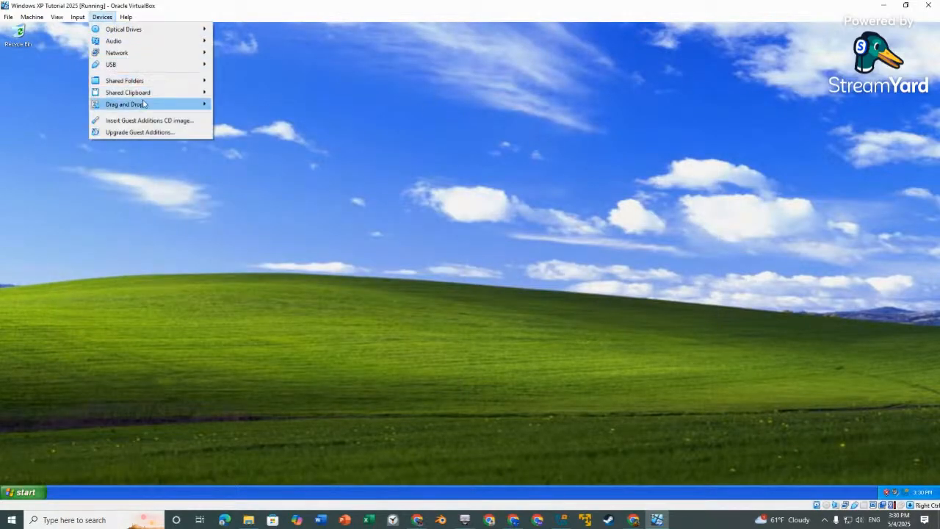
mouse_move(144, 103)
click(217, 102)
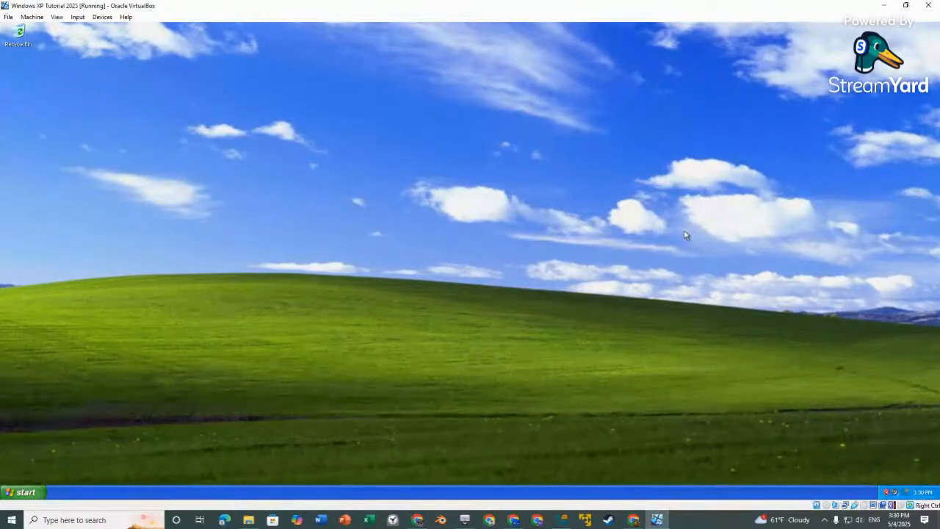
Step: Open the desktop background settings from the Control Panel's Appearance and Themes category in Windows XP
click(23, 492)
drag(129, 384, 132, 371)
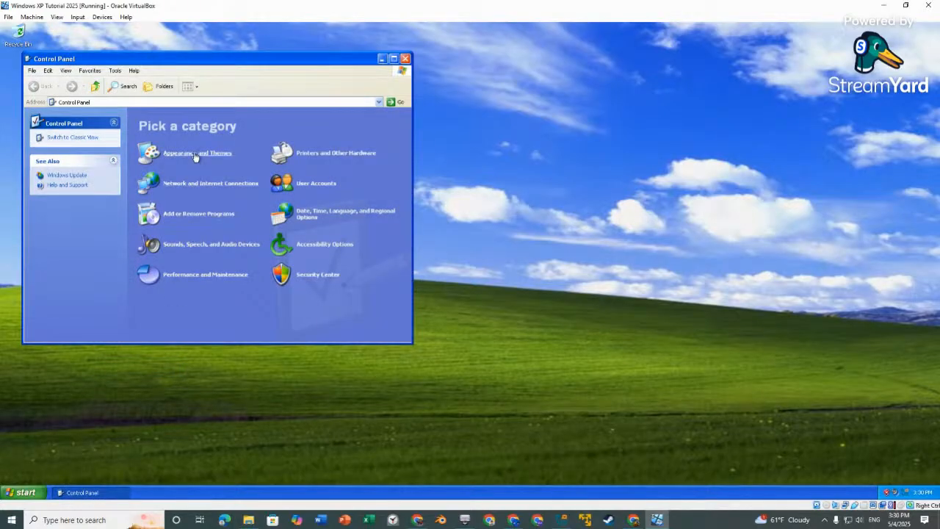
click(196, 156)
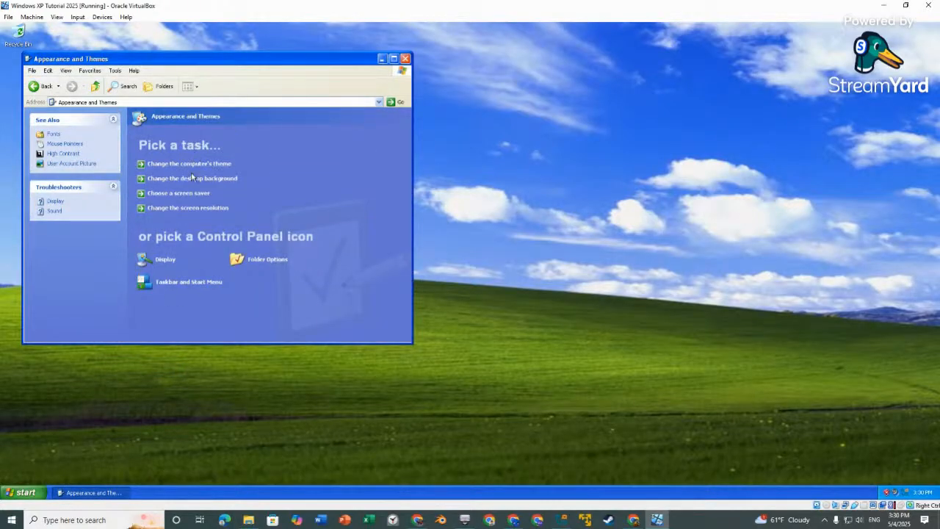
click(193, 178)
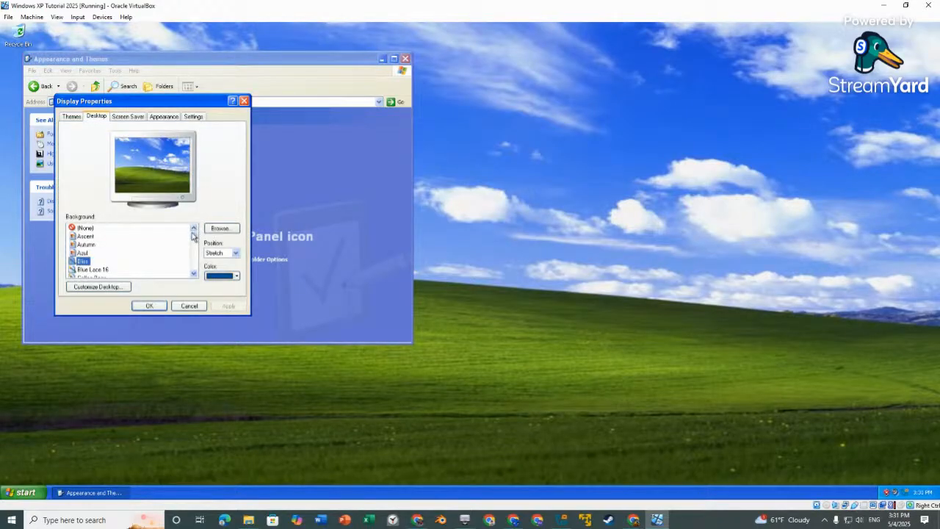
drag(195, 234, 199, 252)
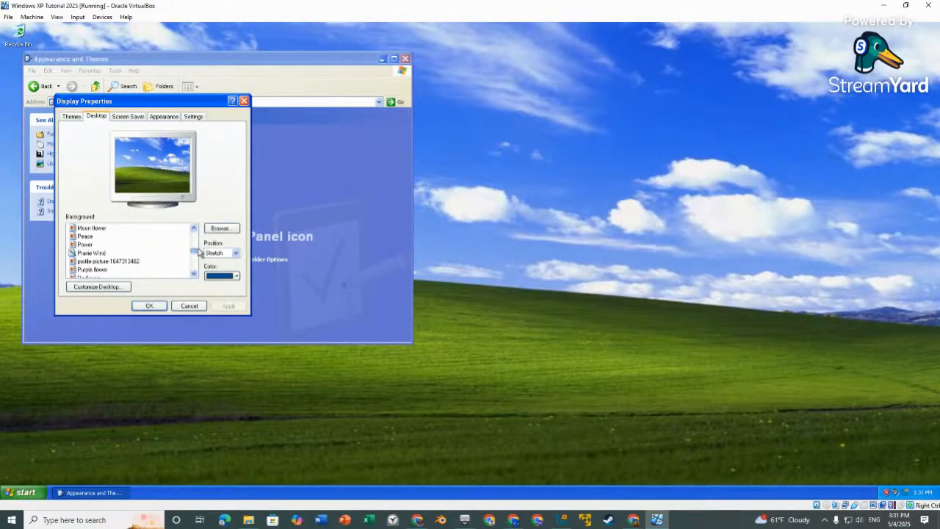
click(110, 261)
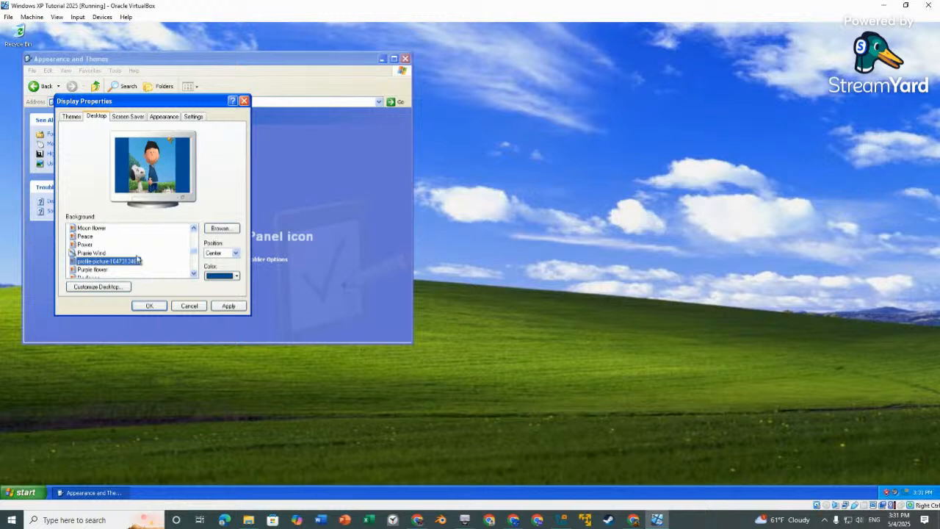
click(229, 253)
click(221, 276)
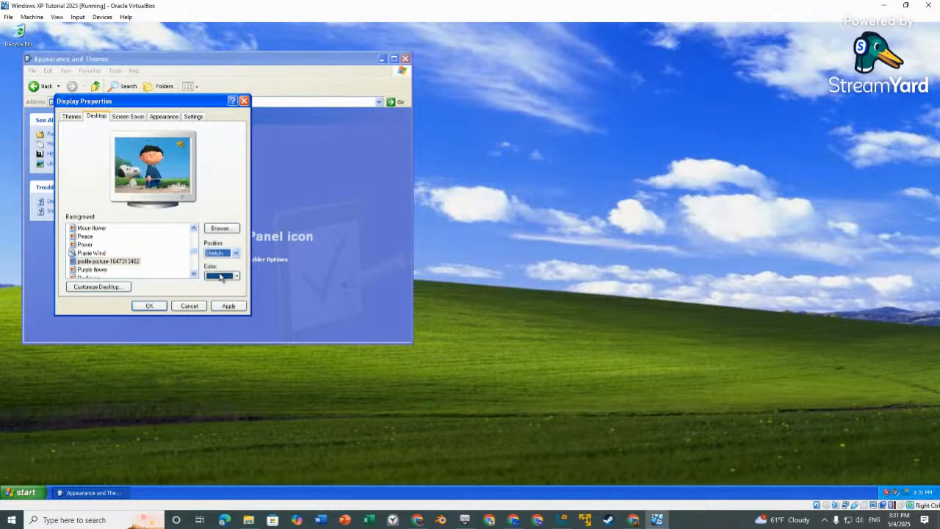
scroll(193, 265, down, 4)
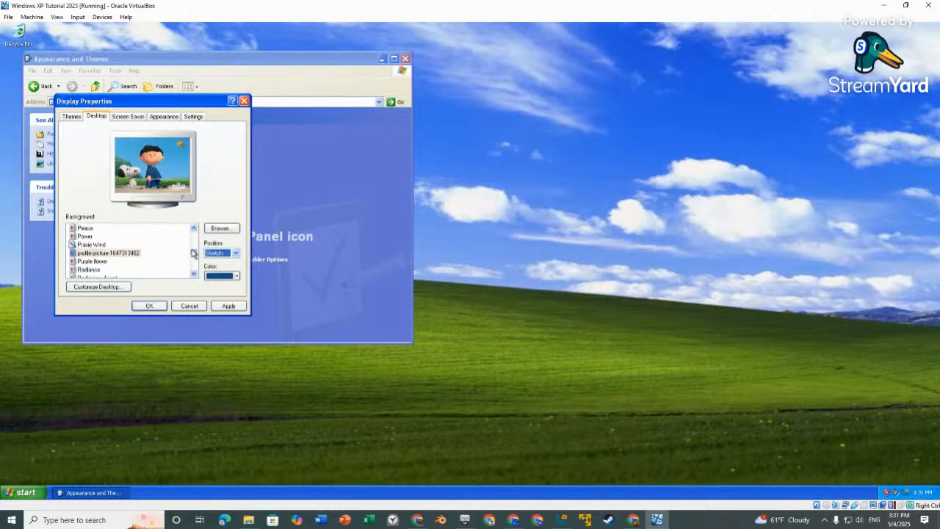
scroll(192, 265, down, 1)
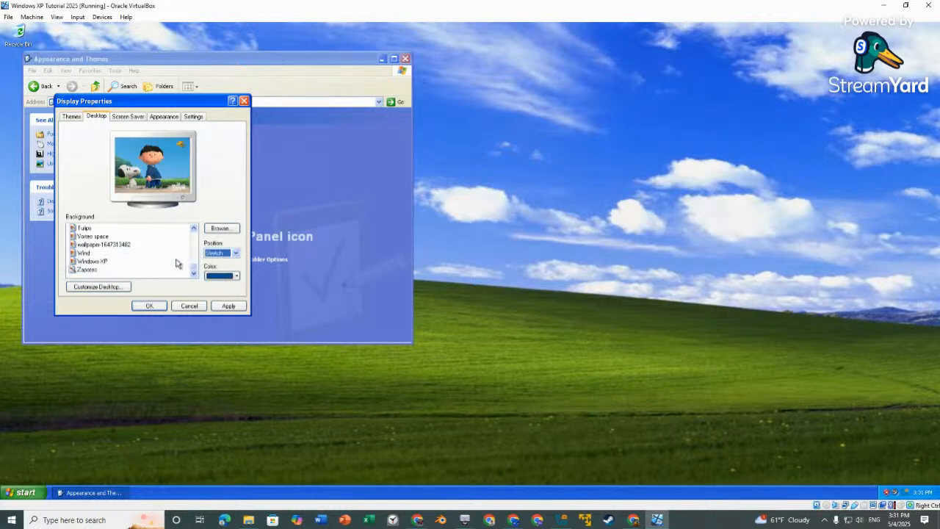
click(116, 246)
click(235, 253)
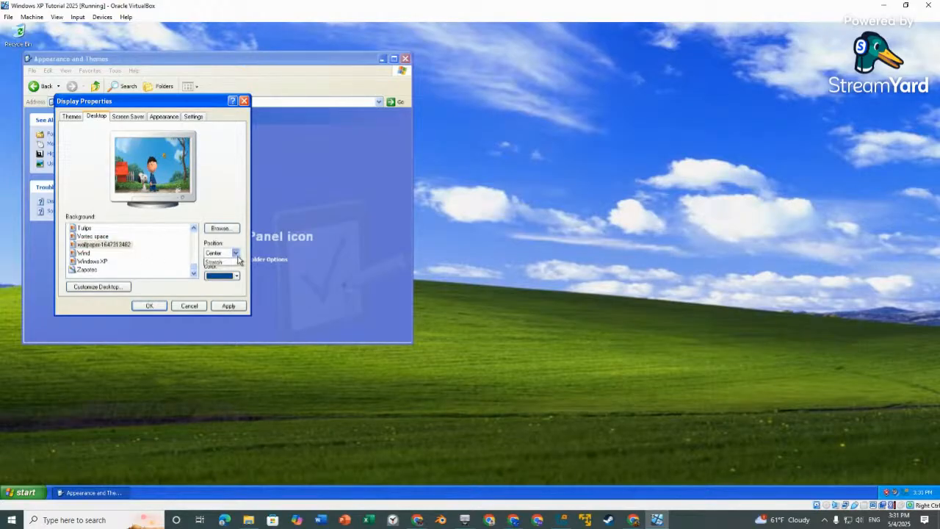
click(226, 274)
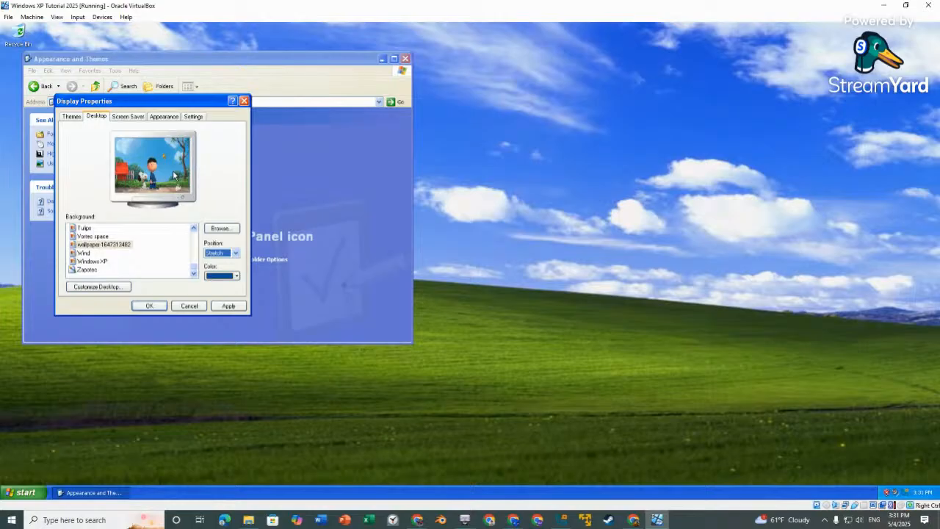
Step: Set the Windows XP color scheme to Silver and apply the display settings together with the selected wallpaper
click(192, 117)
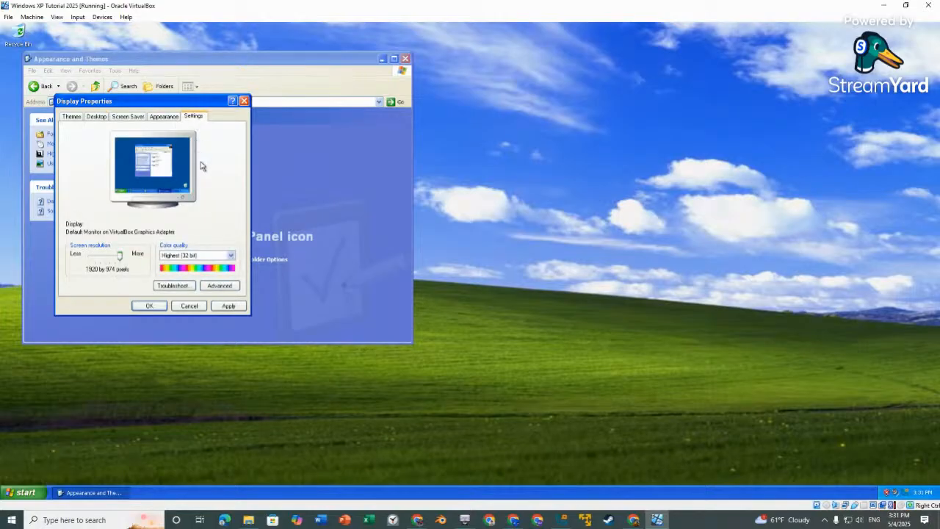
click(164, 119)
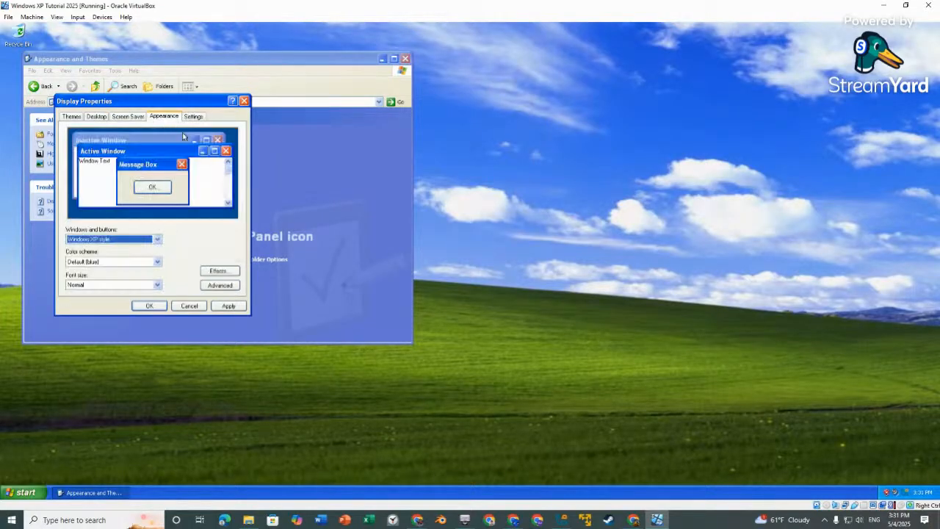
click(156, 263)
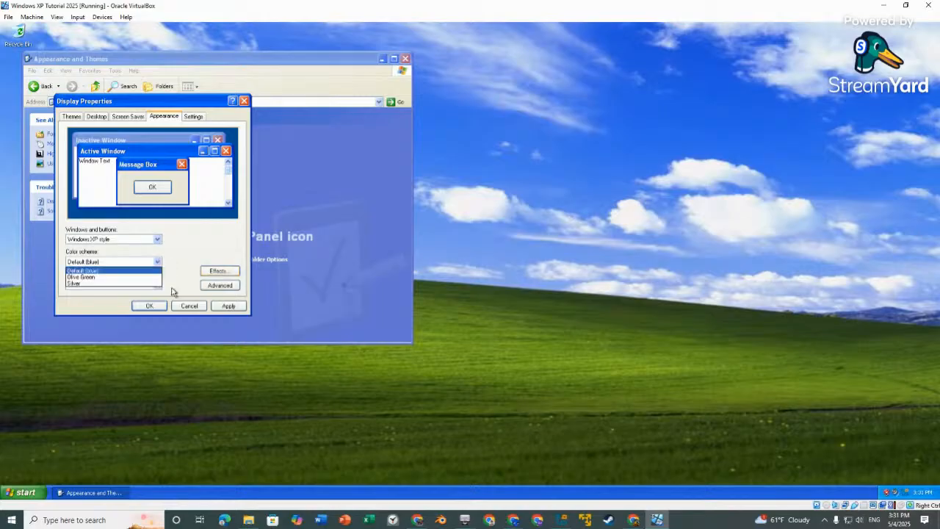
click(88, 293)
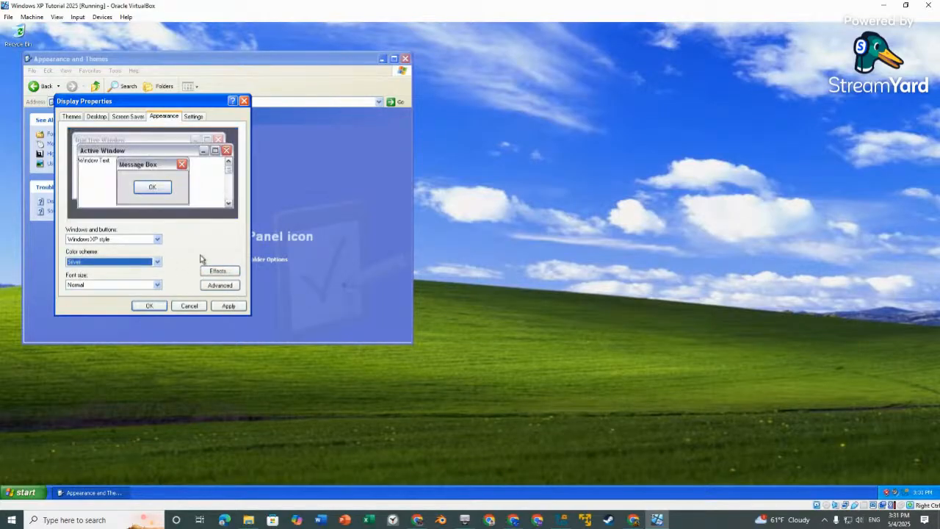
click(229, 306)
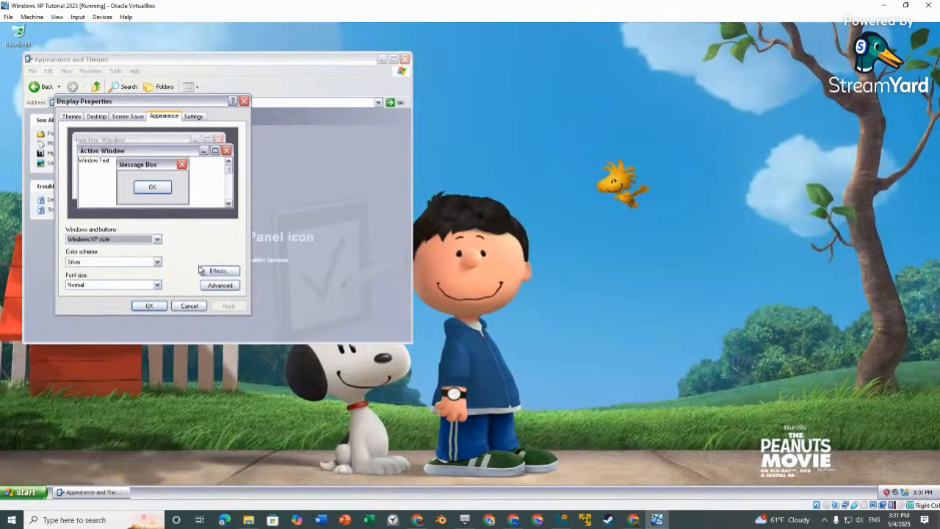
click(149, 306)
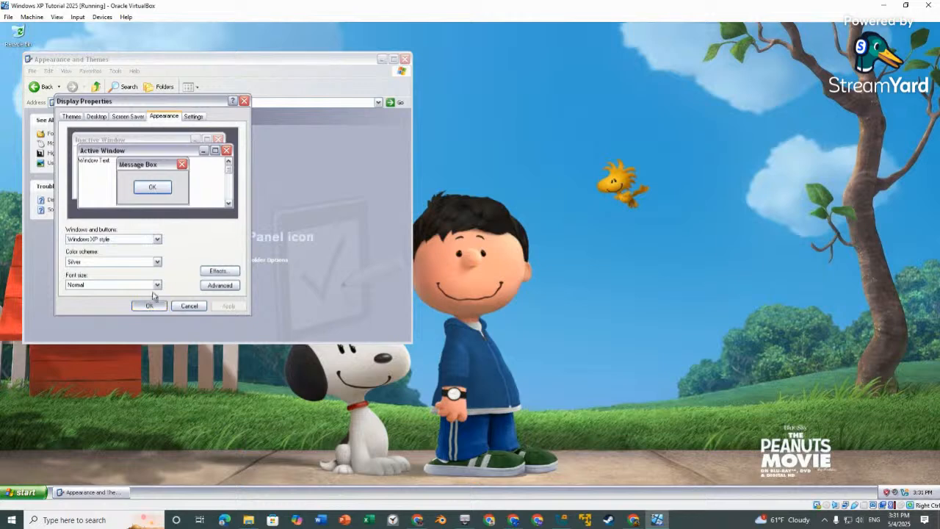
Step: Change the administrator account's picture in User Accounts to the transferred profile picture by browsing for more pictures
click(42, 87)
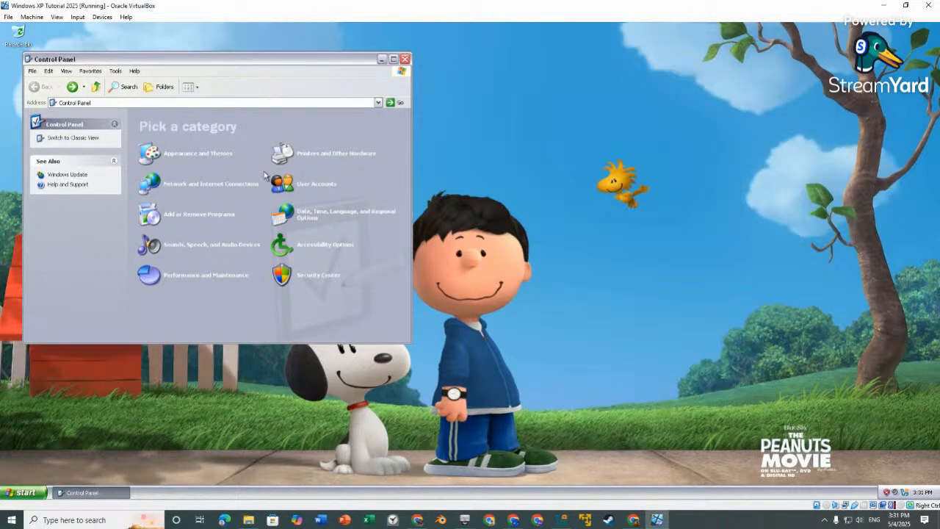
click(289, 184)
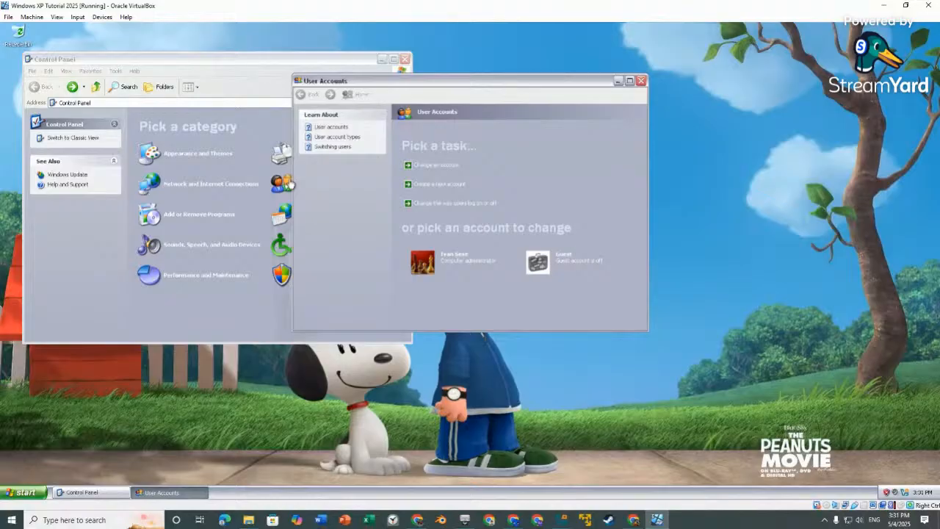
click(434, 262)
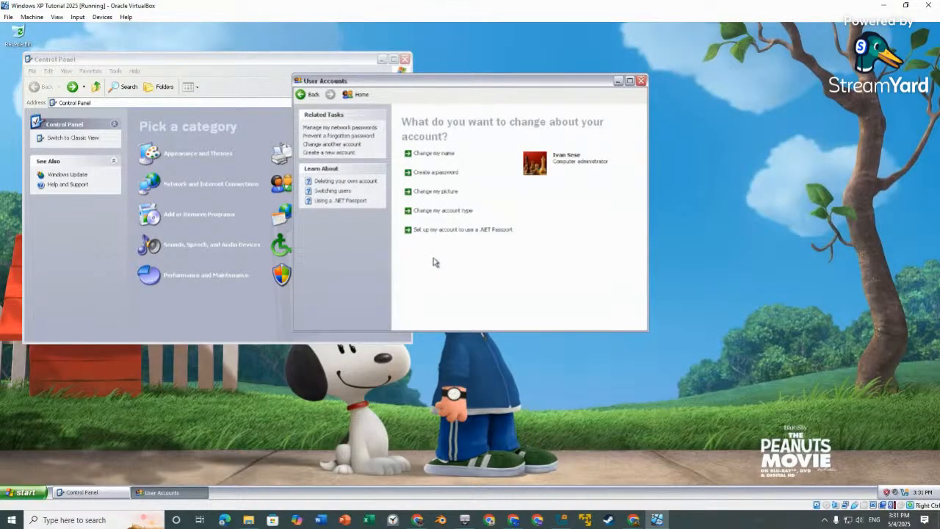
click(421, 191)
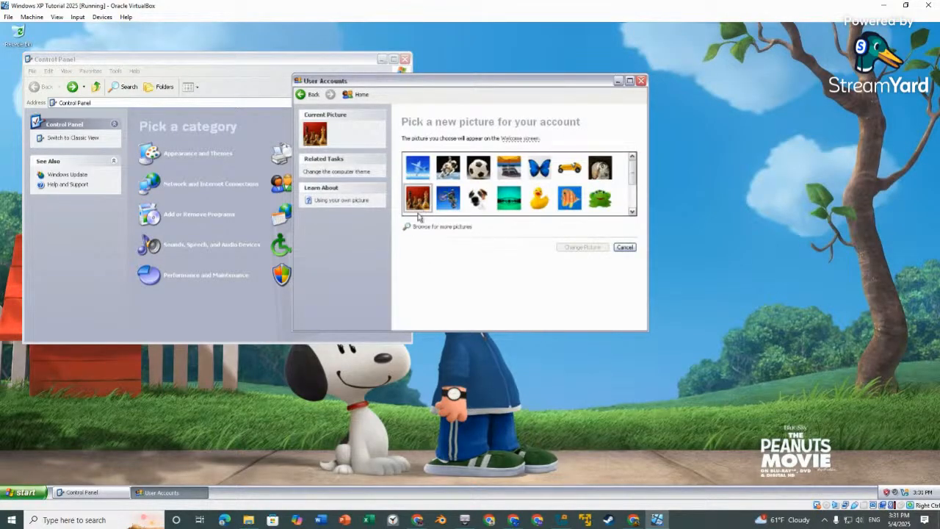
click(421, 228)
double_click(378, 156)
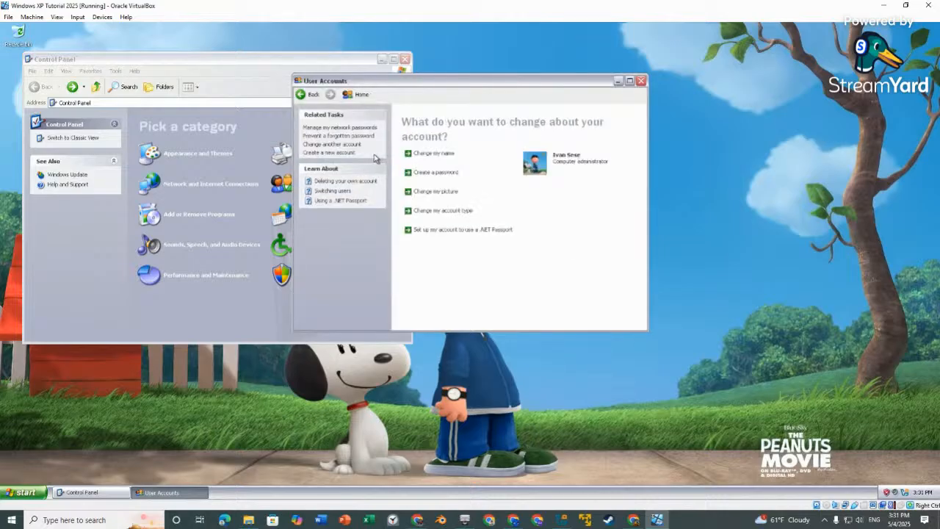
Step: Open the password creation page for the administrator account and switch to the StreamYard studio in Chrome
click(428, 171)
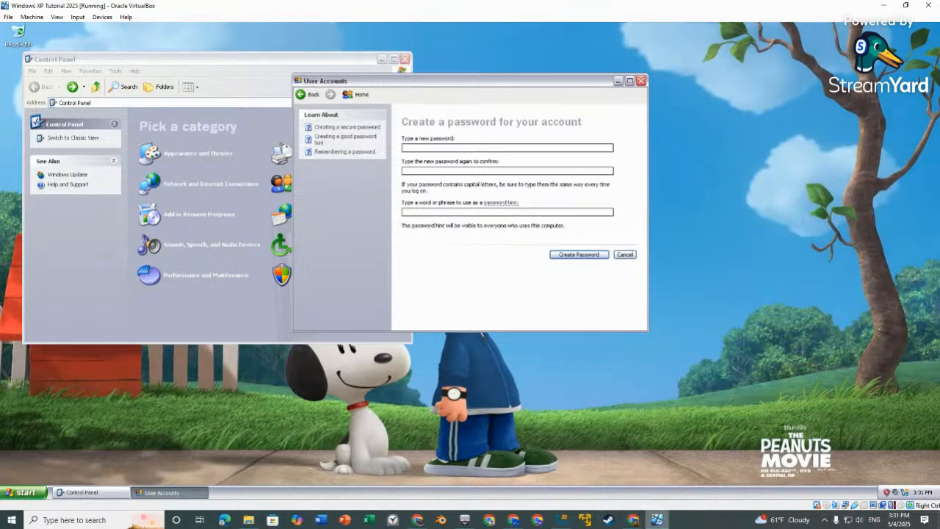
click(632, 516)
click(601, 490)
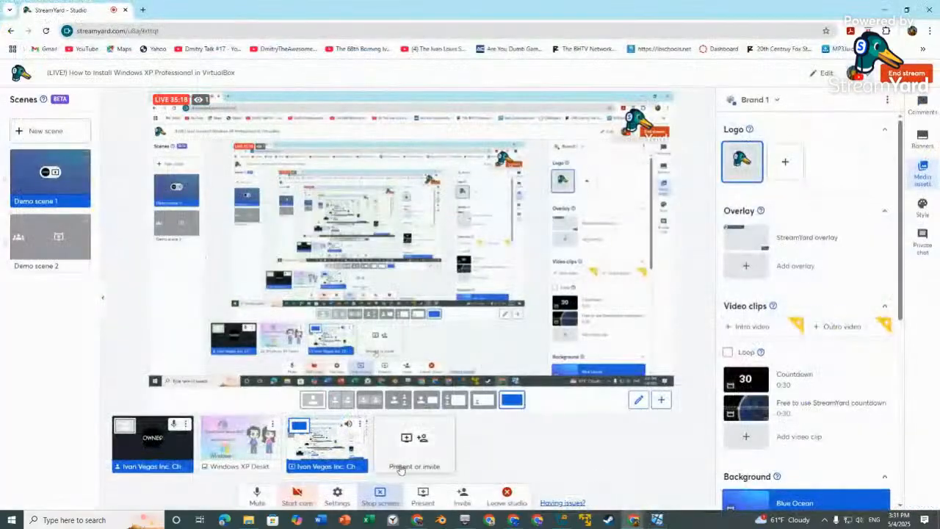
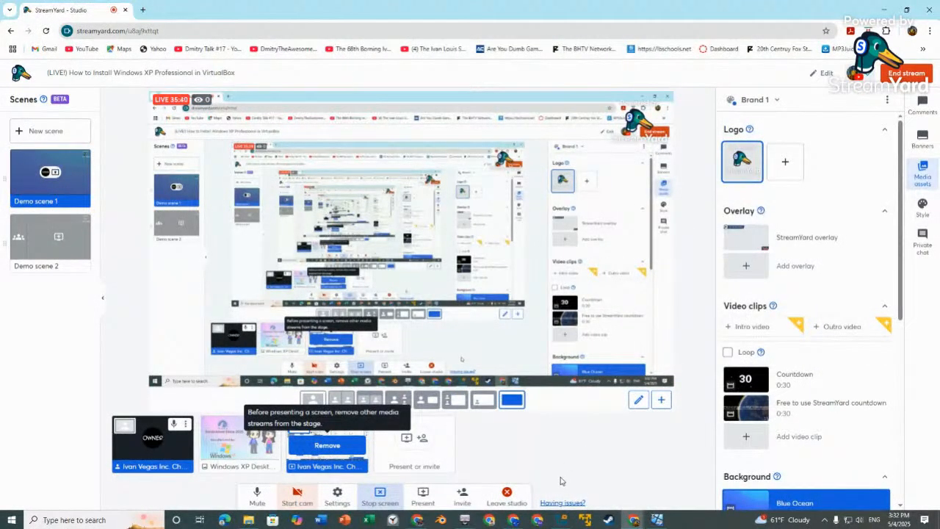
Step: Switch back to the Windows XP virtual machine and try to load youtube.com in Internet Explorer, accepting the security alert
click(653, 520)
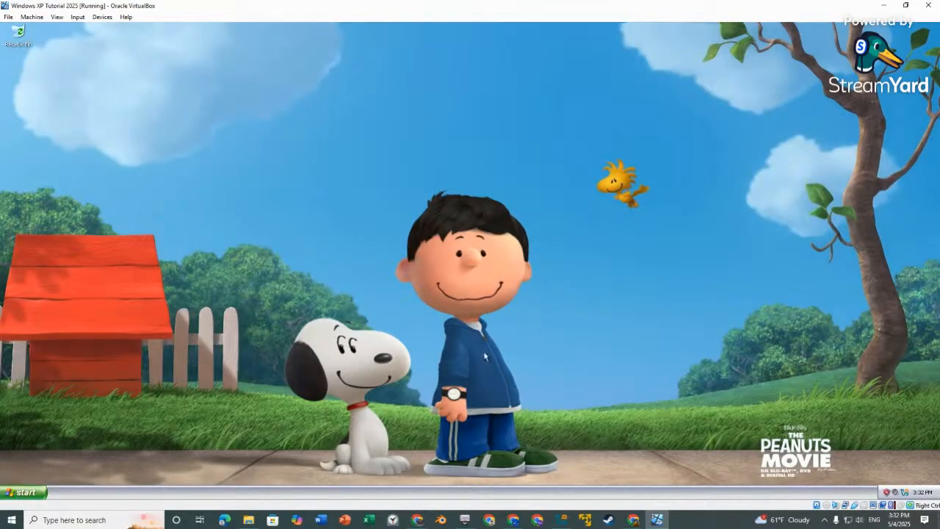
click(26, 492)
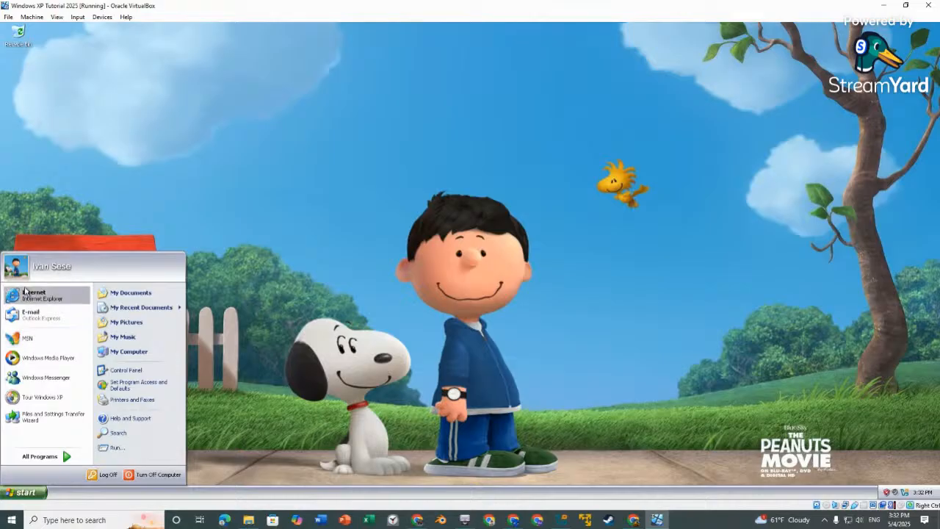
click(33, 295)
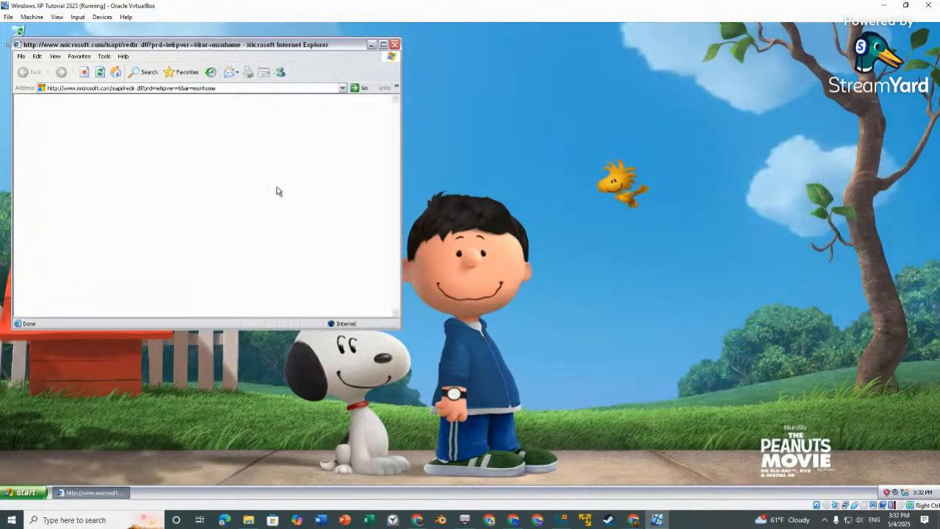
click(177, 88)
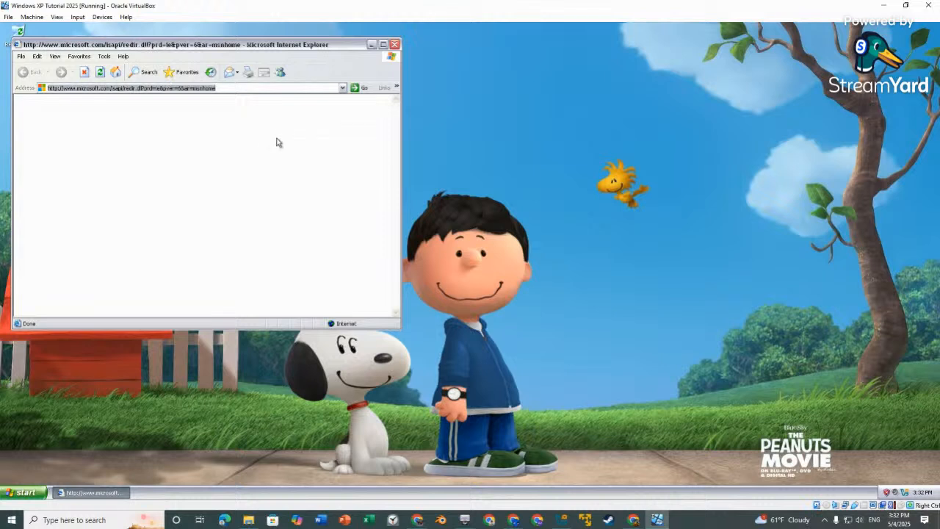
text(g)
key(BackSpace)
text(youtube.com)
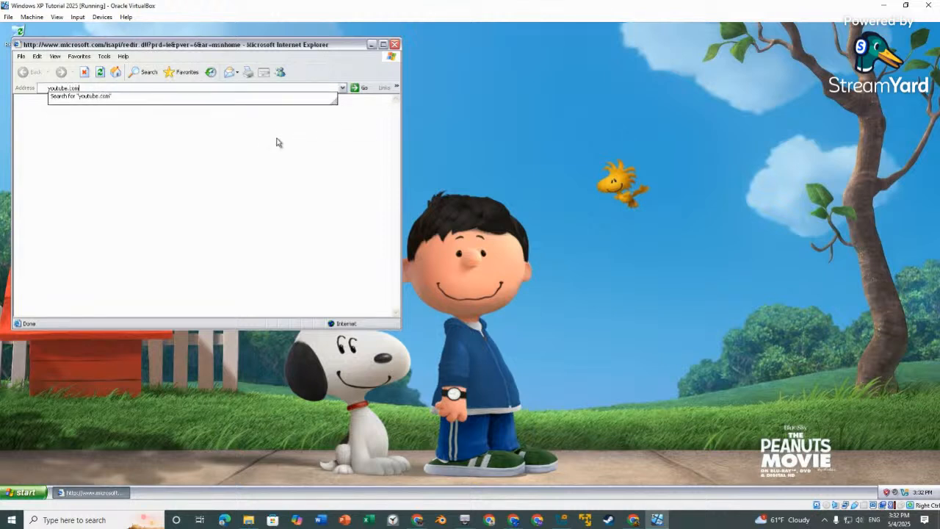
key(Return)
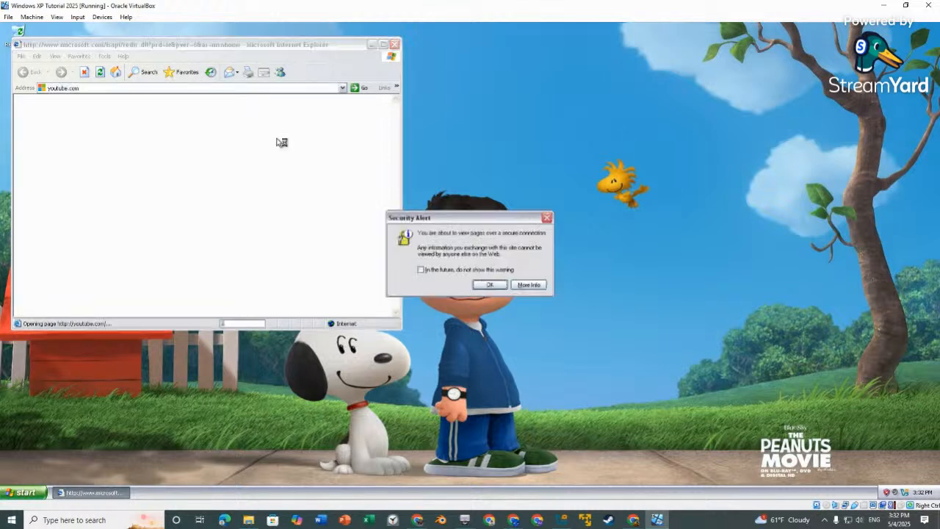
click(485, 285)
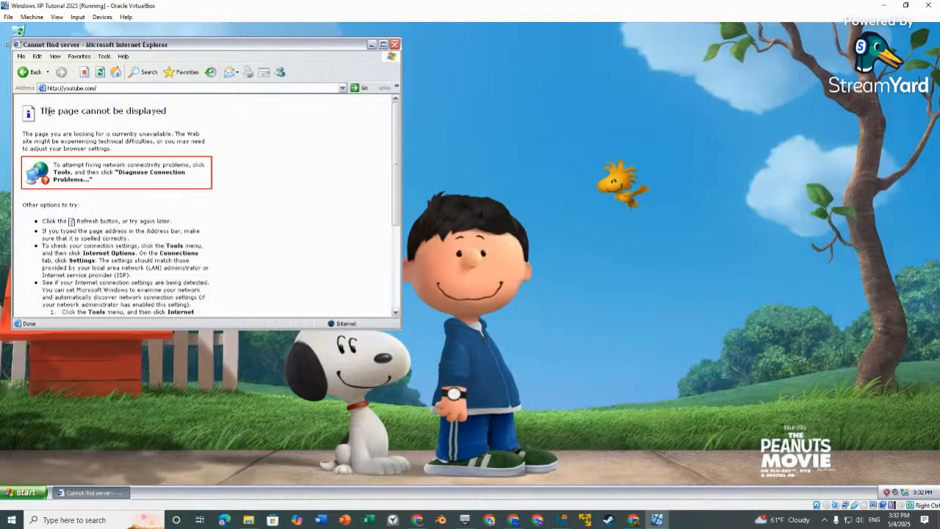
Step: Highlight the error page's heading in Internet Explorer and close the browser
drag(41, 110, 180, 118)
click(320, 227)
click(395, 44)
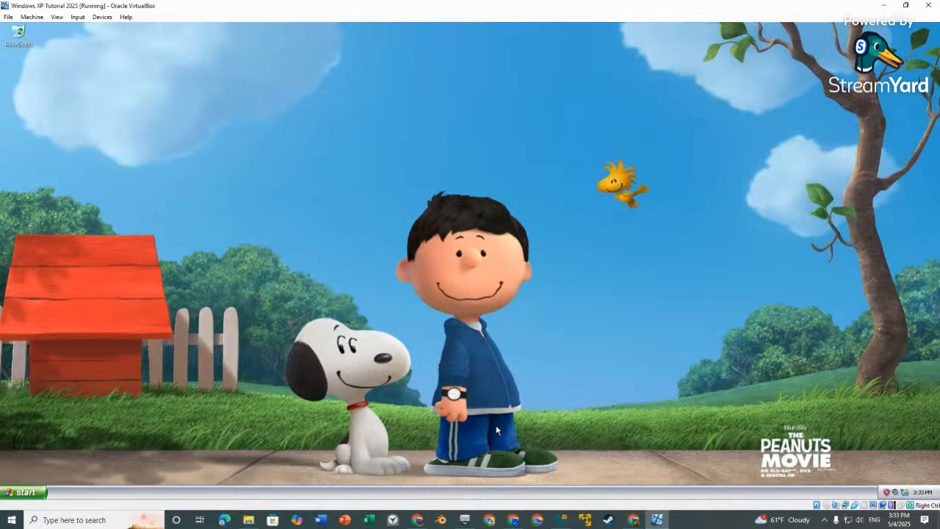
Step: Switch to Chrome on the host and download supermium_132_32_setup.exe from the latest release on the Supermium GitHub page
click(513, 519)
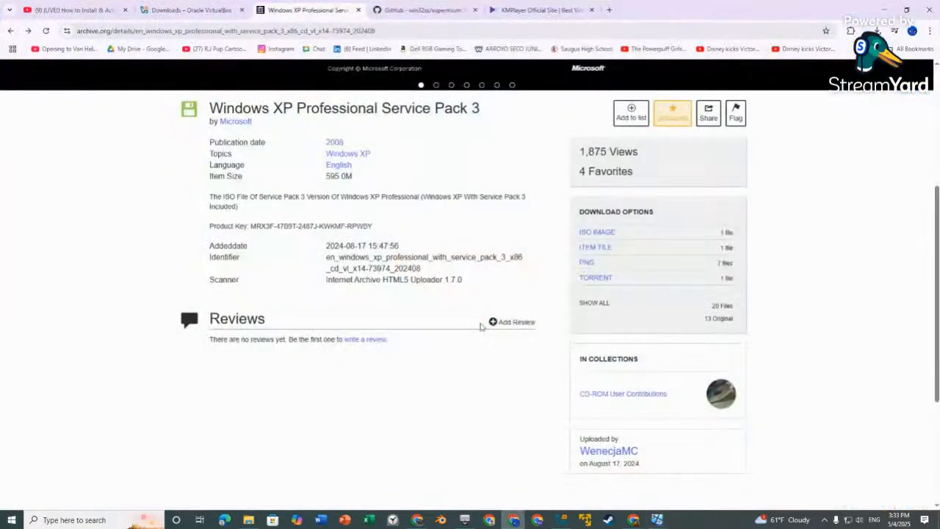
click(425, 10)
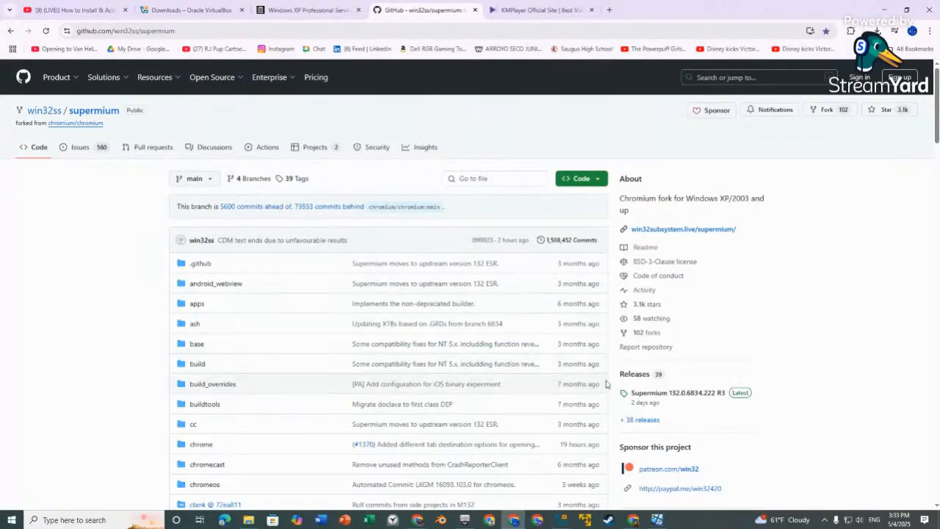
click(642, 377)
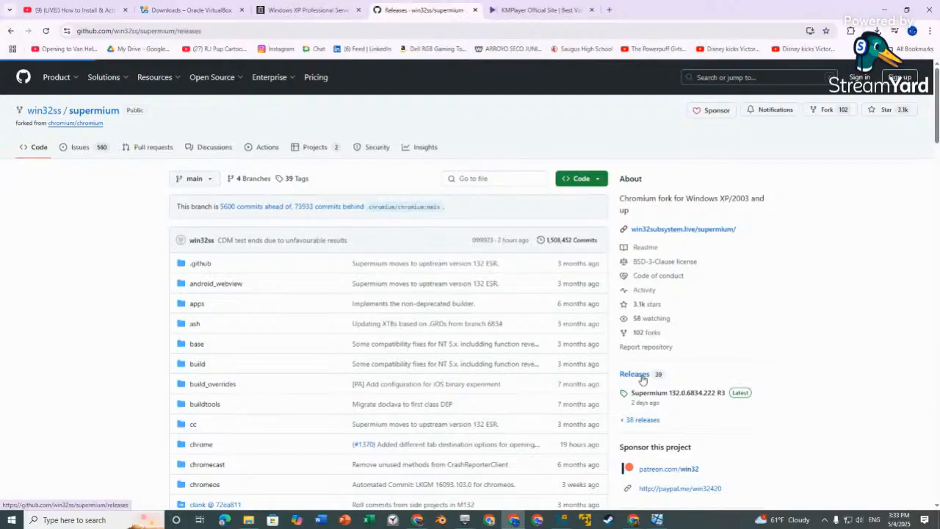
scroll(641, 377, down, 7)
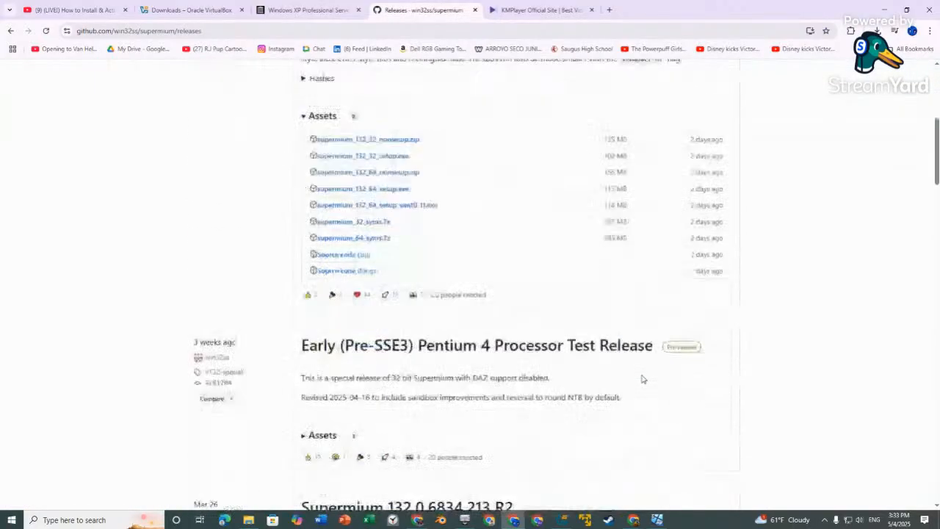
scroll(643, 378, up, 5)
scroll(644, 379, up, 1)
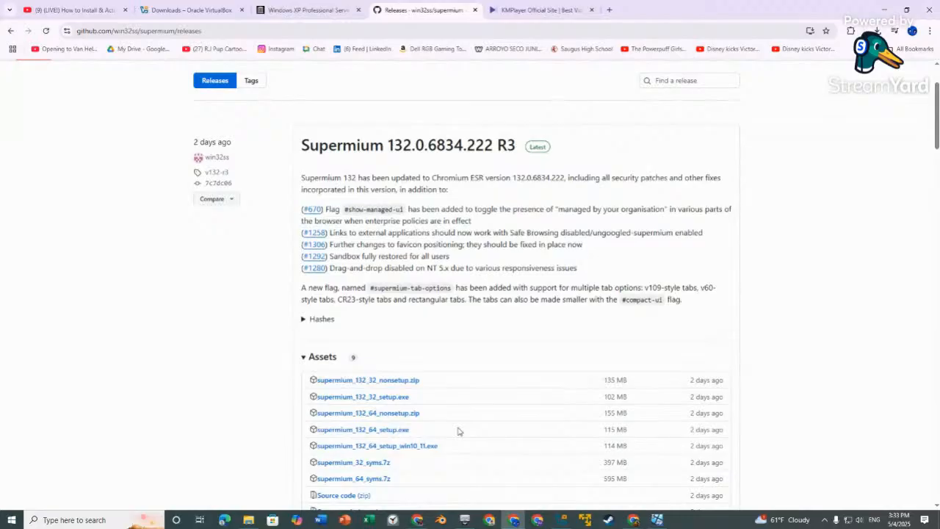
click(378, 404)
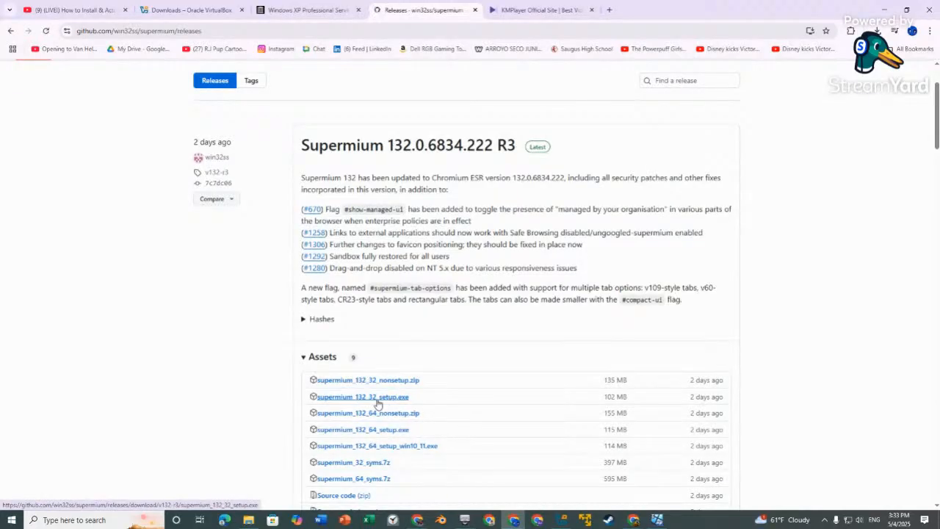
Step: Examine the older Supermium releases, including the asset list of version 132.0.6834.213 R2, and return to the latest release
scroll(379, 404, down, 3)
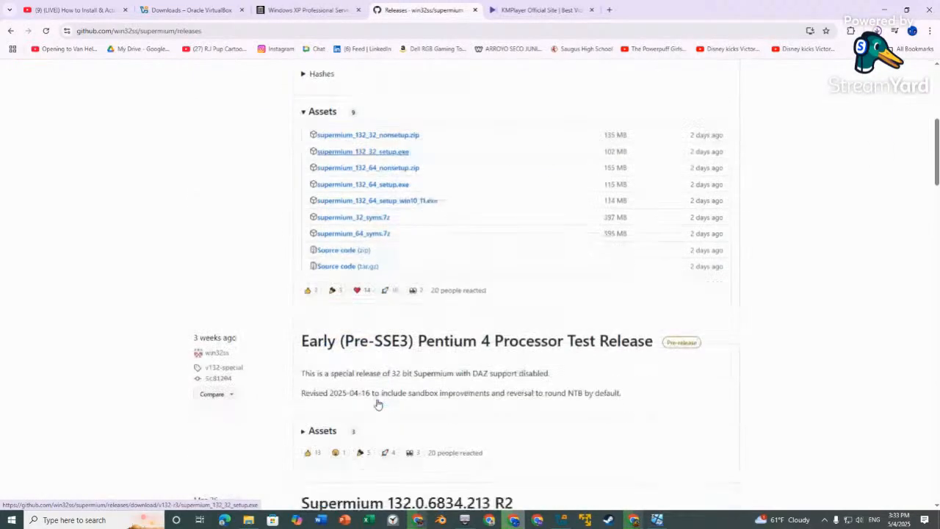
scroll(378, 404, down, 5)
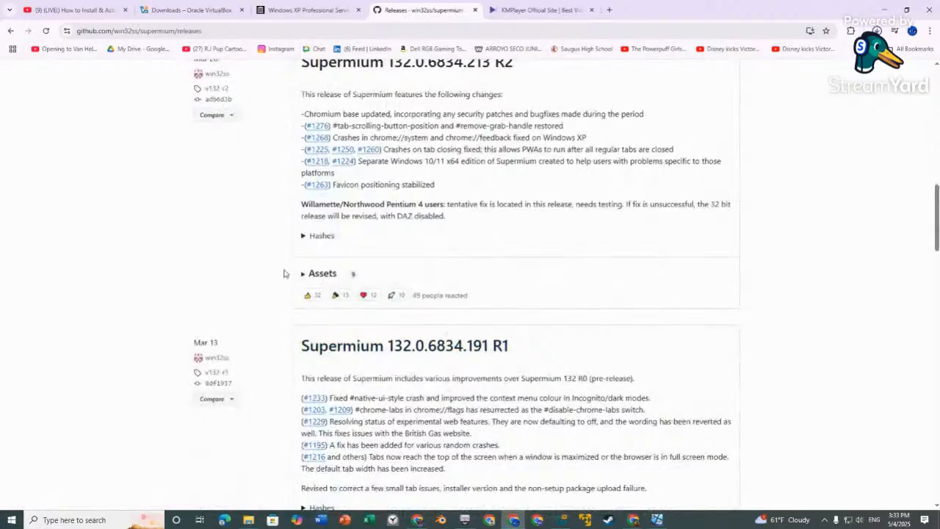
click(324, 276)
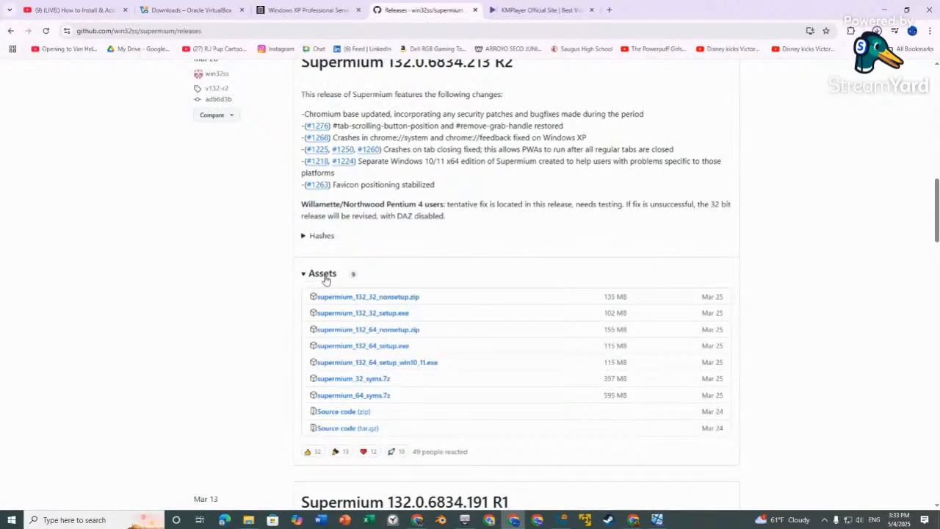
click(325, 278)
scroll(454, 310, up, 10)
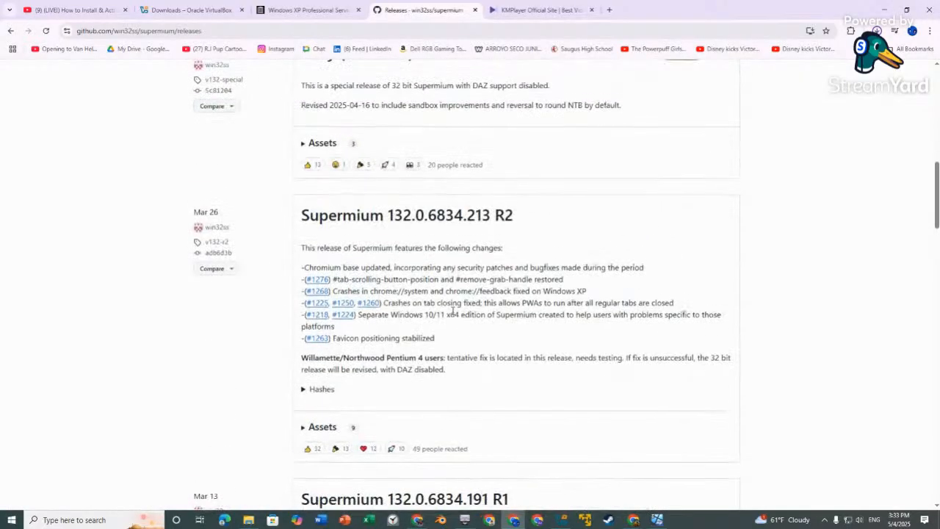
scroll(452, 311, up, 3)
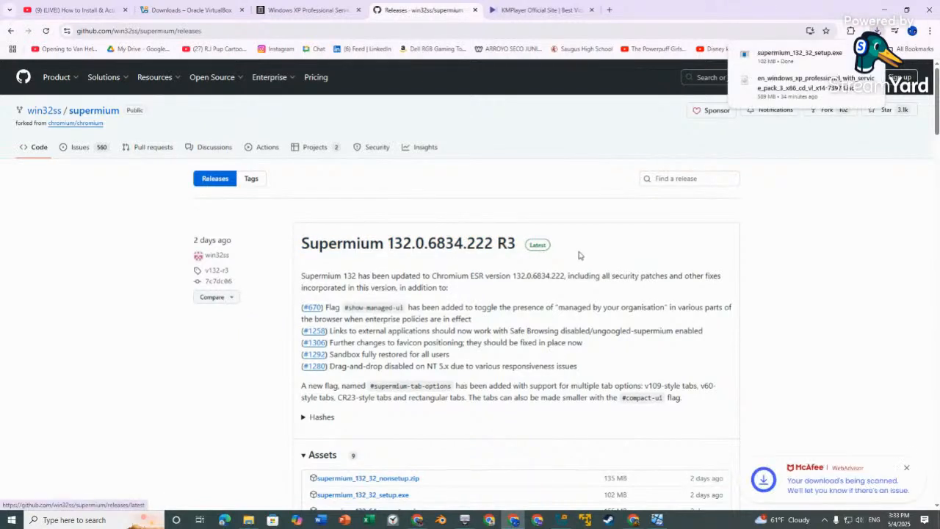
Step: Open the full download history in Chrome, switch to the Windows XP virtual machine and set its drag and drop to Host To Guest
click(876, 30)
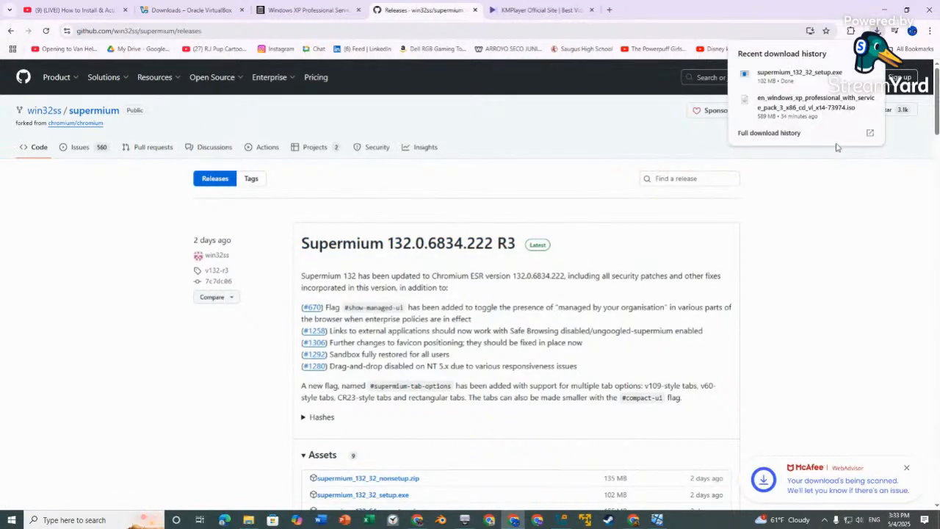
click(830, 140)
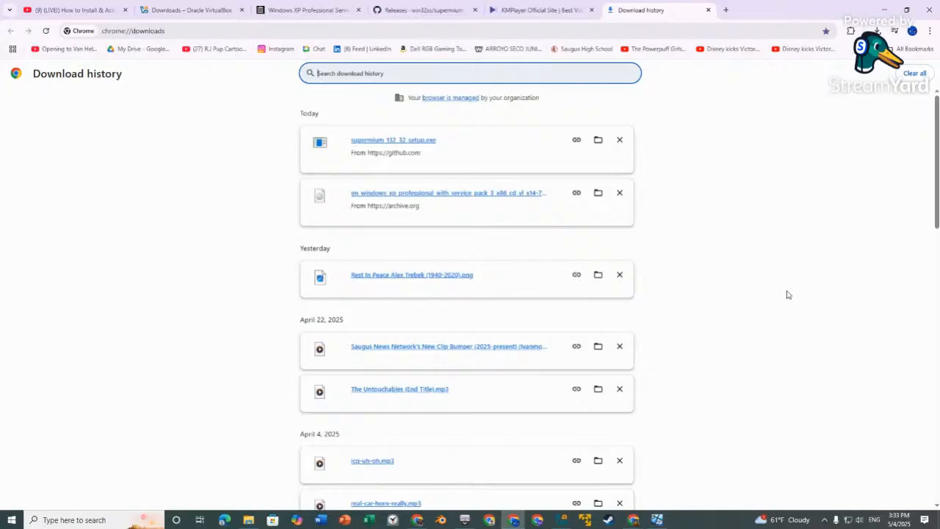
click(657, 519)
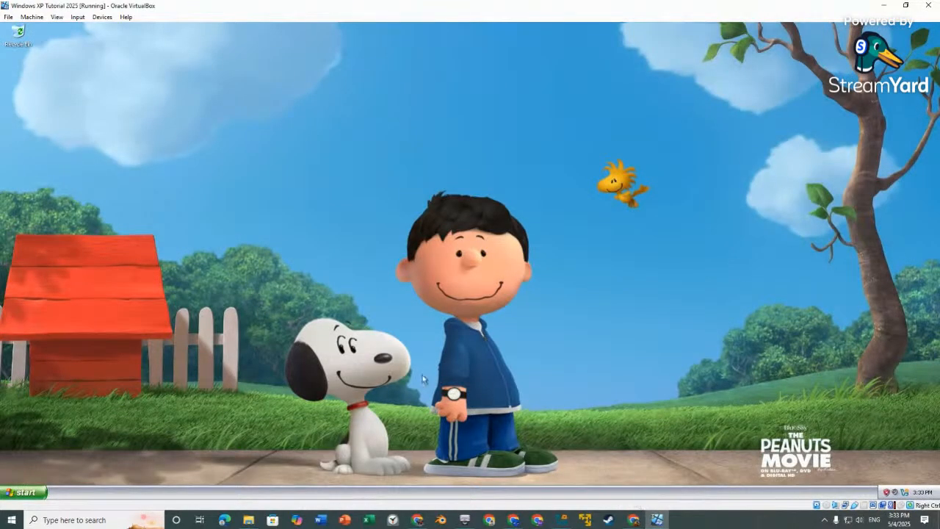
click(110, 19)
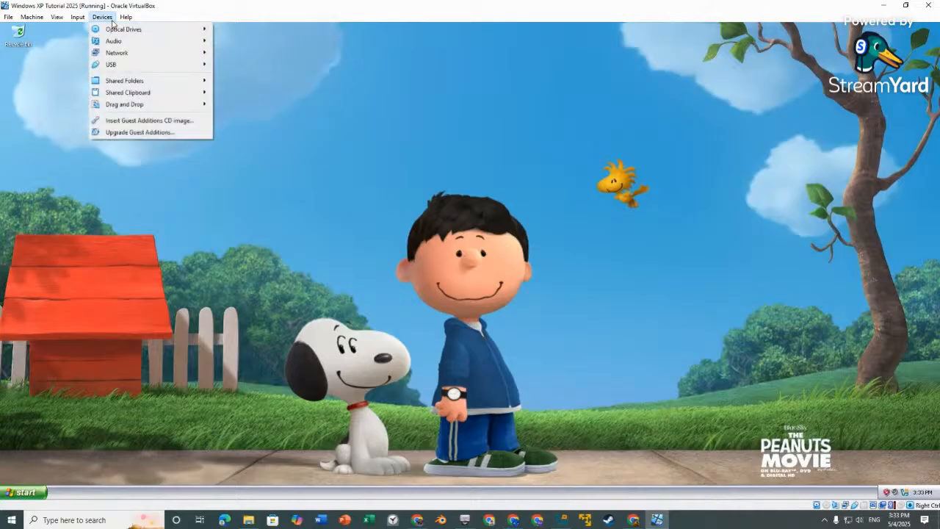
mouse_move(141, 105)
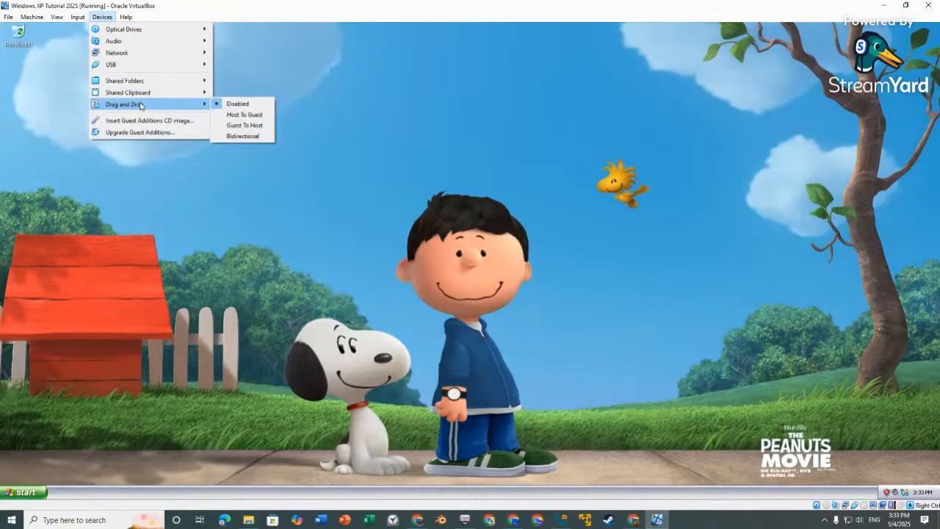
click(244, 117)
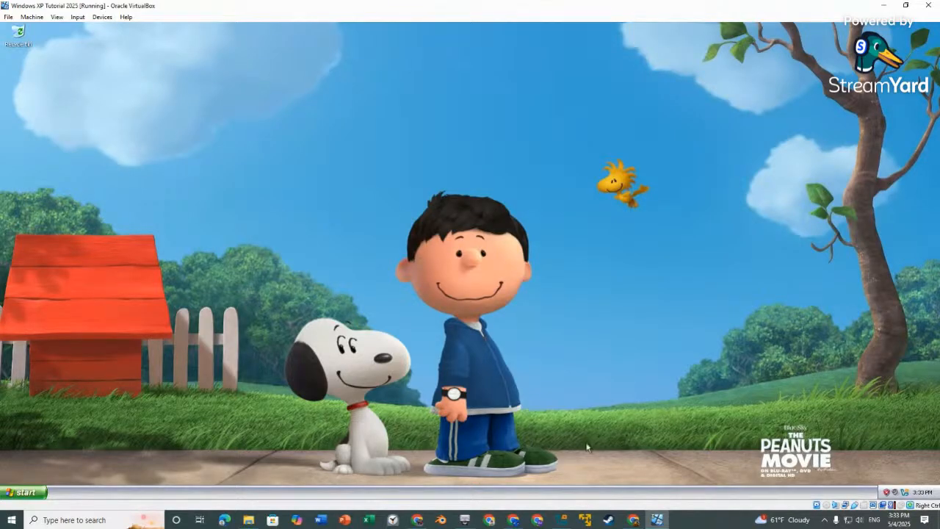
Step: Copy supermium_132_32_setup.exe from Chrome's download history to the Windows XP desktop, launch it and agree to install Supermium
click(514, 520)
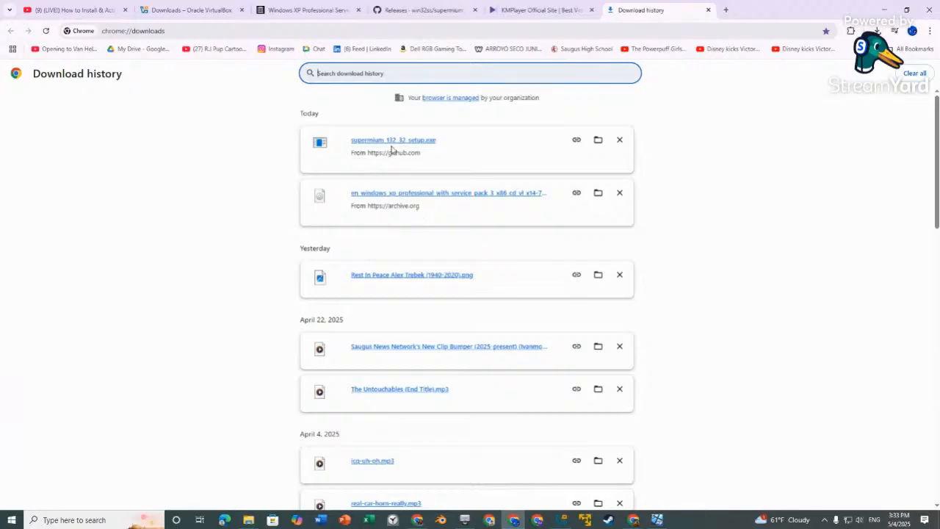
drag(390, 146, 472, 337)
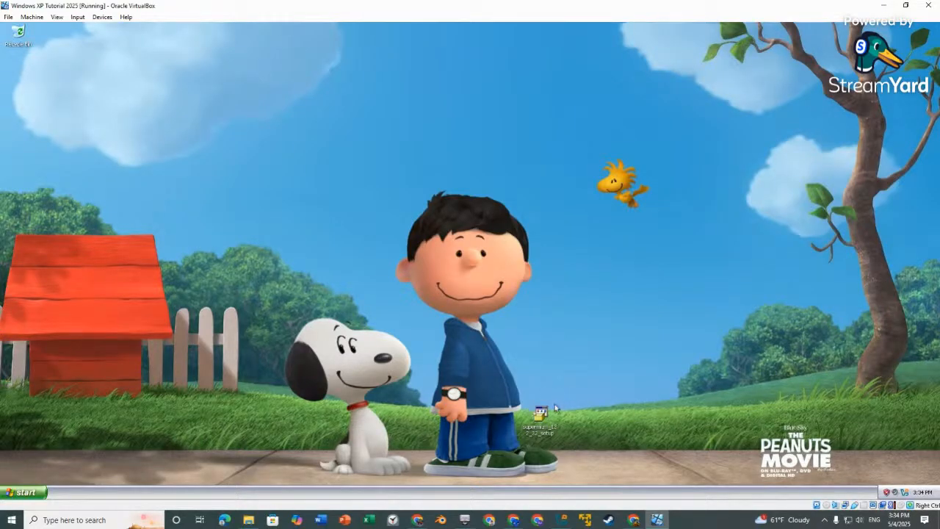
double_click(541, 416)
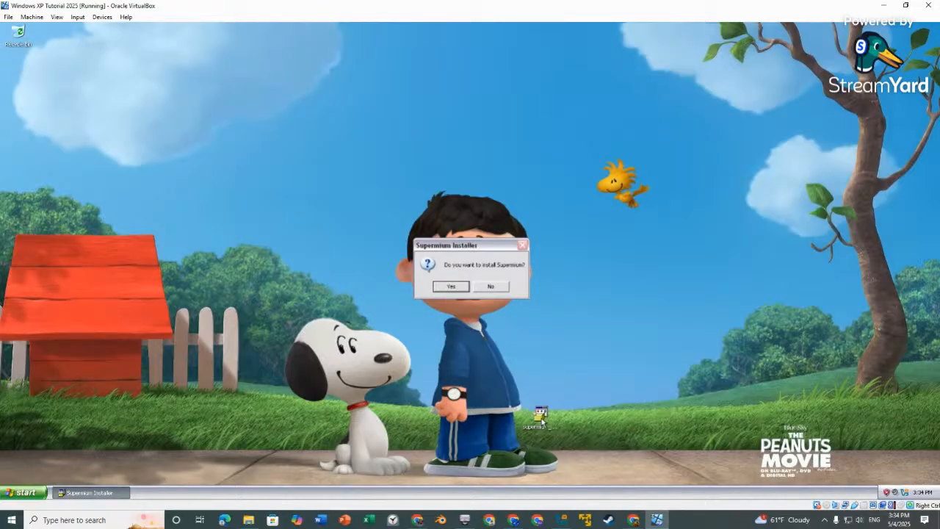
click(451, 286)
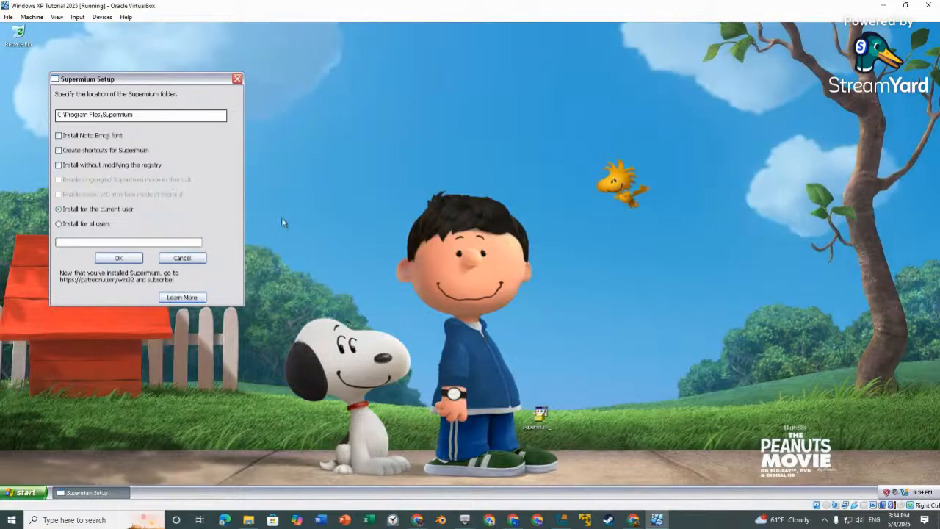
Step: Install Supermium for all users with shortcuts created, in C:\Program Files\Supermium, and close the setup
click(79, 151)
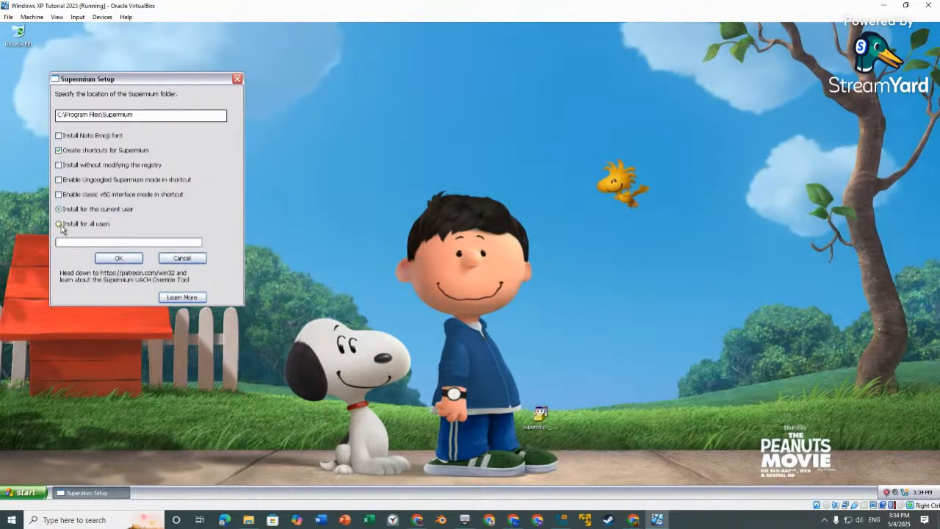
click(101, 224)
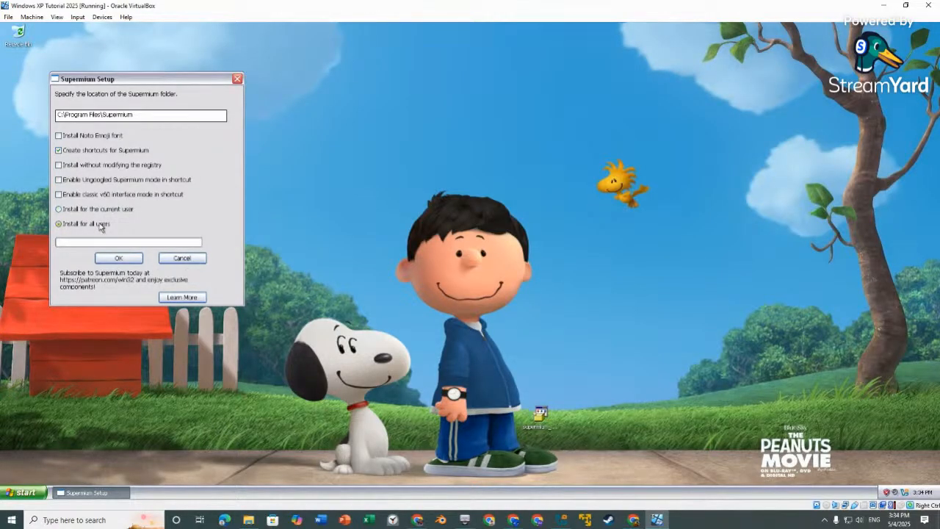
click(117, 258)
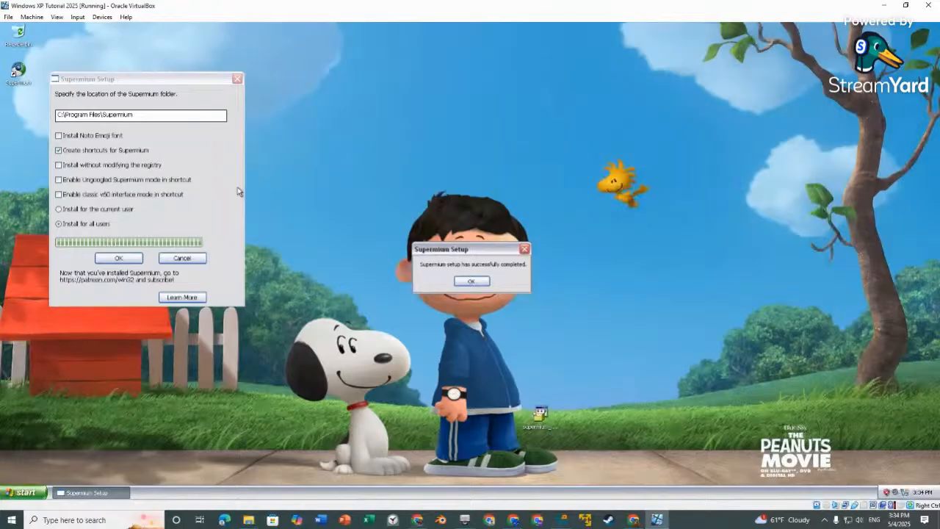
click(471, 282)
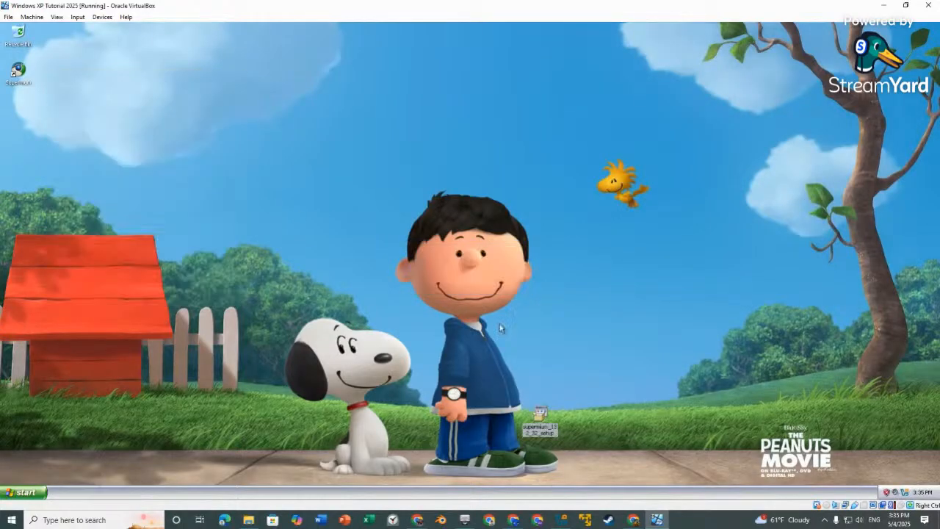
Step: Move the Supermium setup file from the desktop to the Recycle Bin and empty the bin
drag(19, 36, 20, 36)
right_click(22, 35)
click(37, 59)
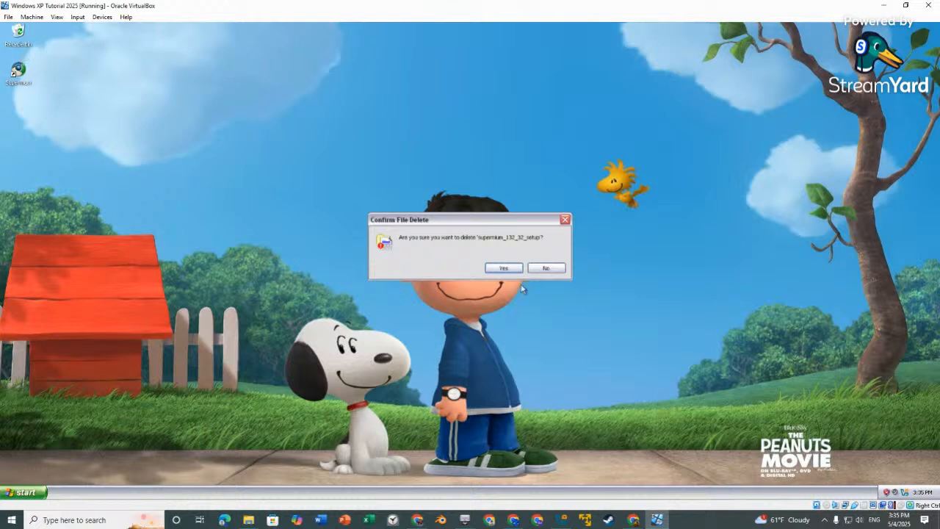
click(505, 269)
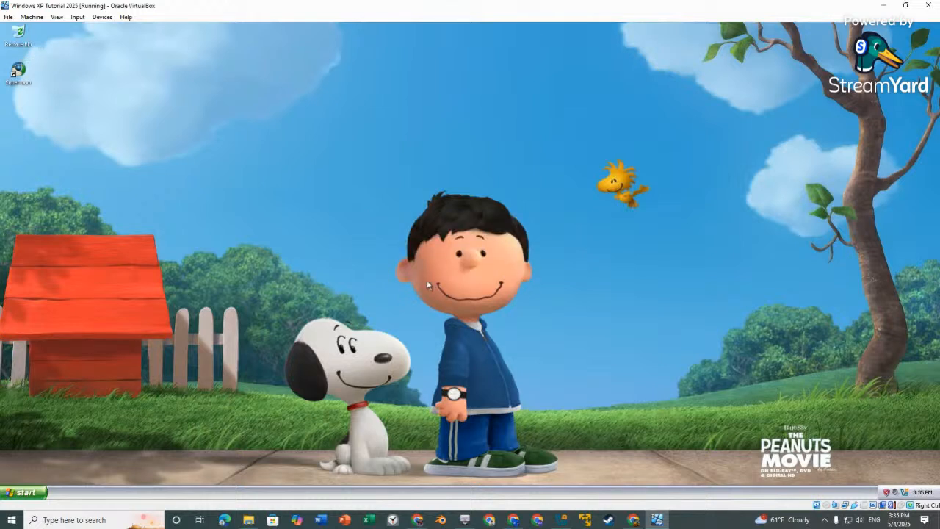
Step: Launch Supermium from its desktop shortcut and choose to sign in with a Google account
click(19, 72)
click(146, 147)
double_click(20, 71)
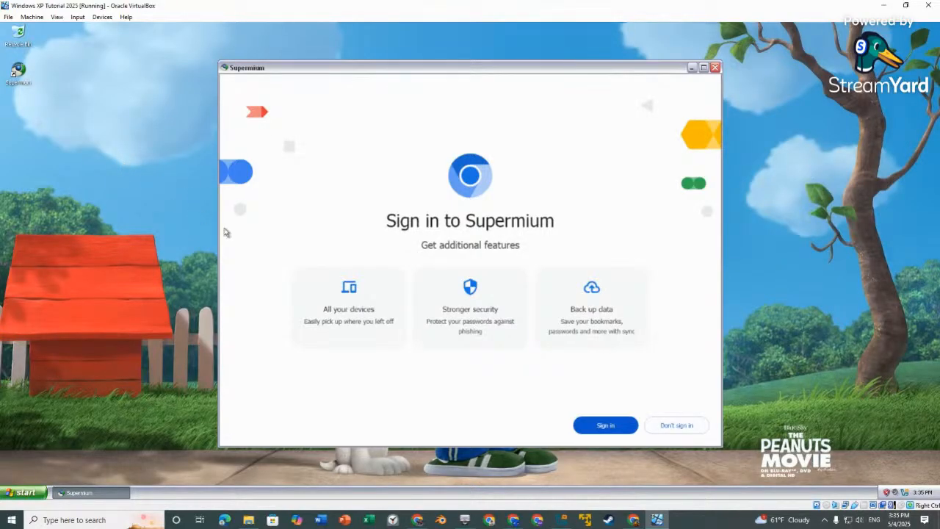
click(590, 425)
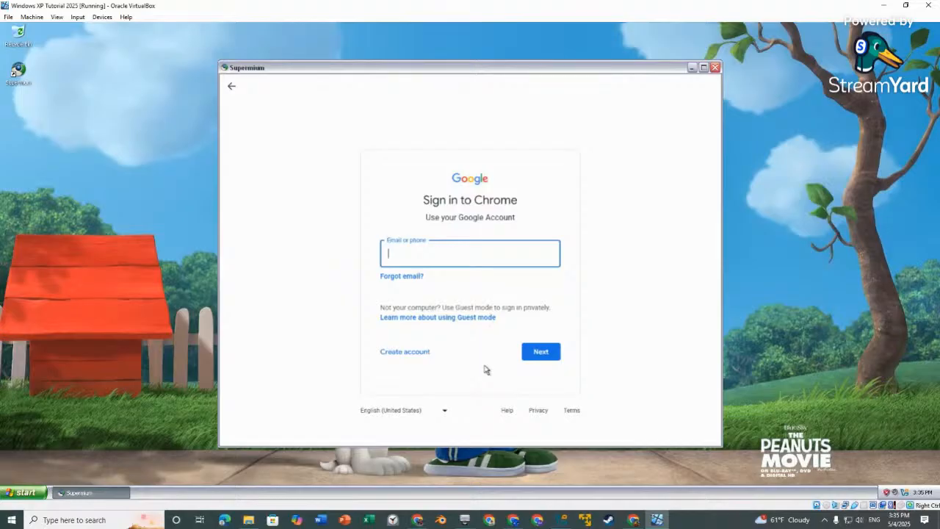
click(633, 519)
click(579, 466)
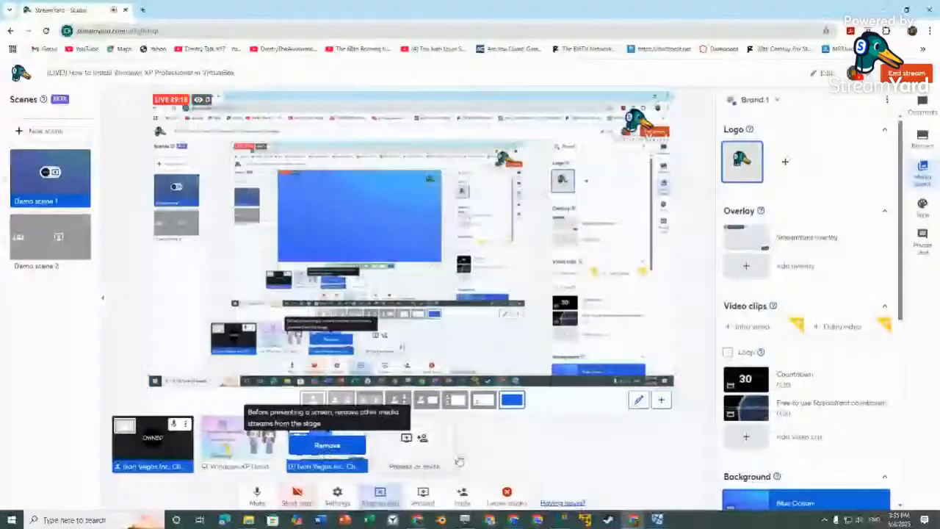
click(657, 519)
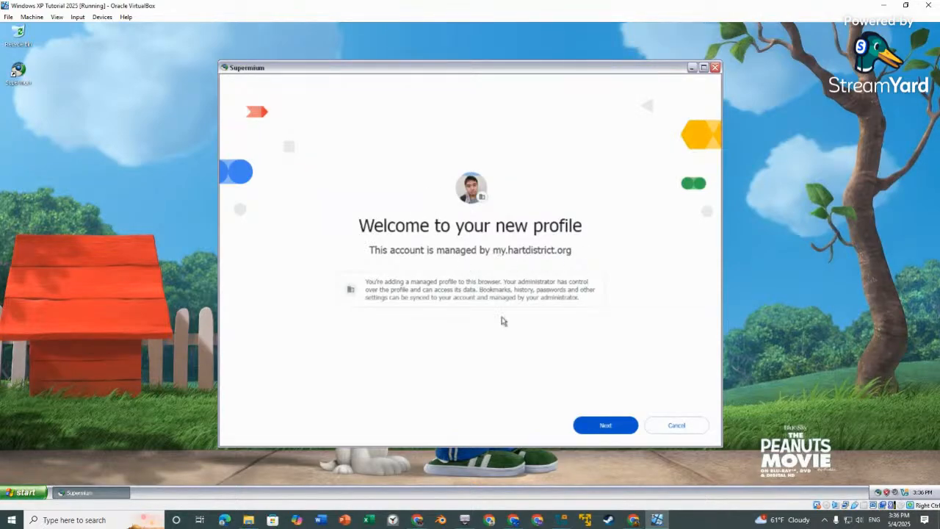
Step: Accept the managed profile and turn on sync in Supermium, and maximize the browser window
click(606, 428)
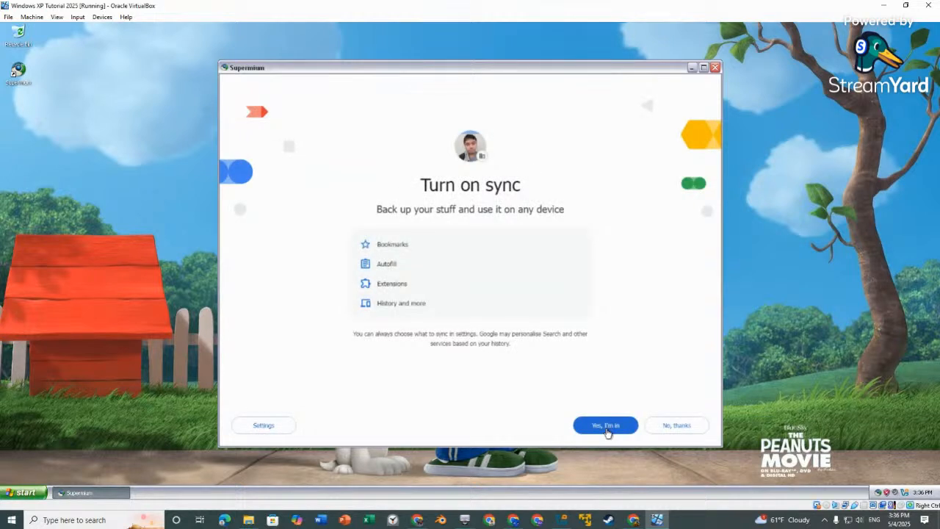
click(606, 428)
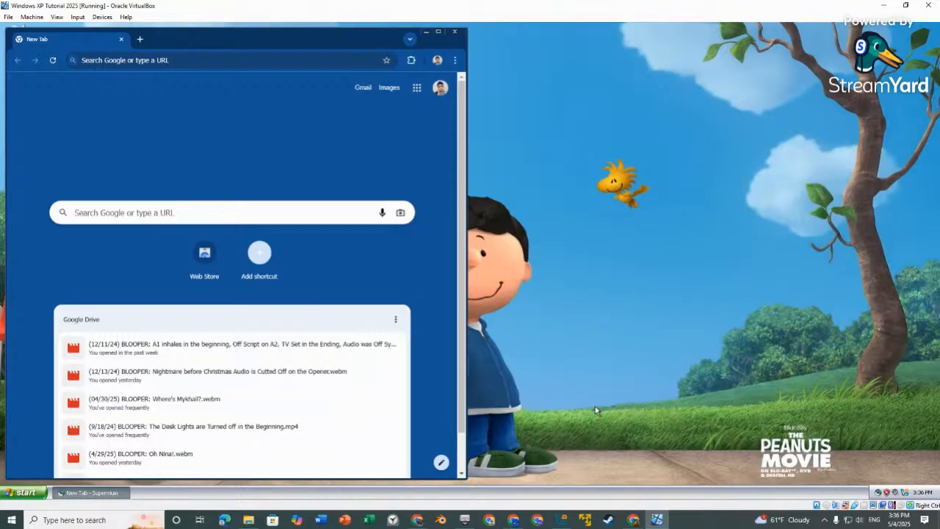
drag(237, 47, 501, 57)
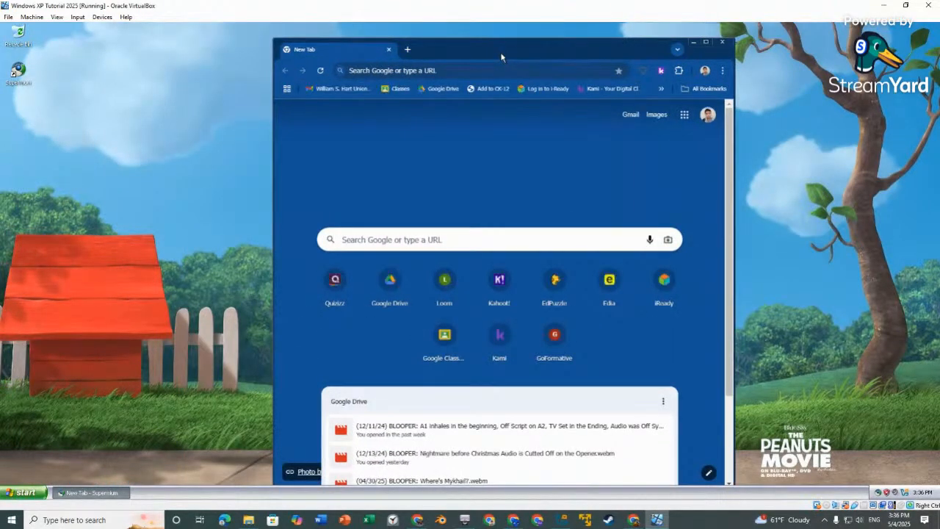
click(705, 42)
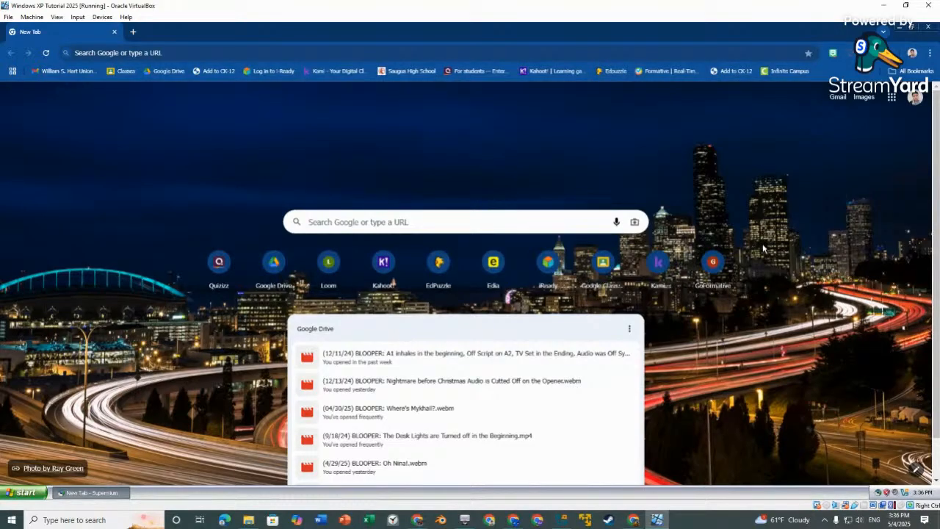
Step: Look over Supermium's new tab page and open Google Classroom from the Classes bookmark
drag(936, 345, 938, 390)
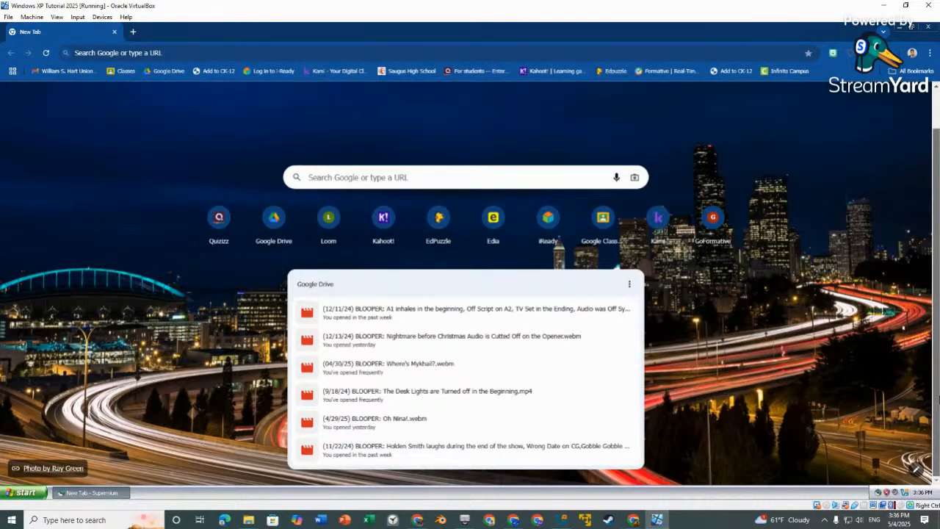
scroll(466, 294, up, 1)
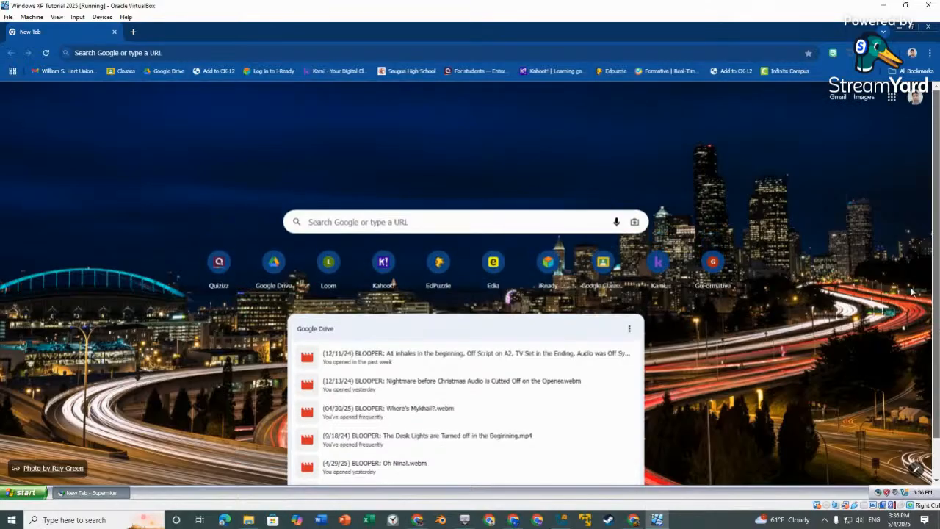
click(126, 71)
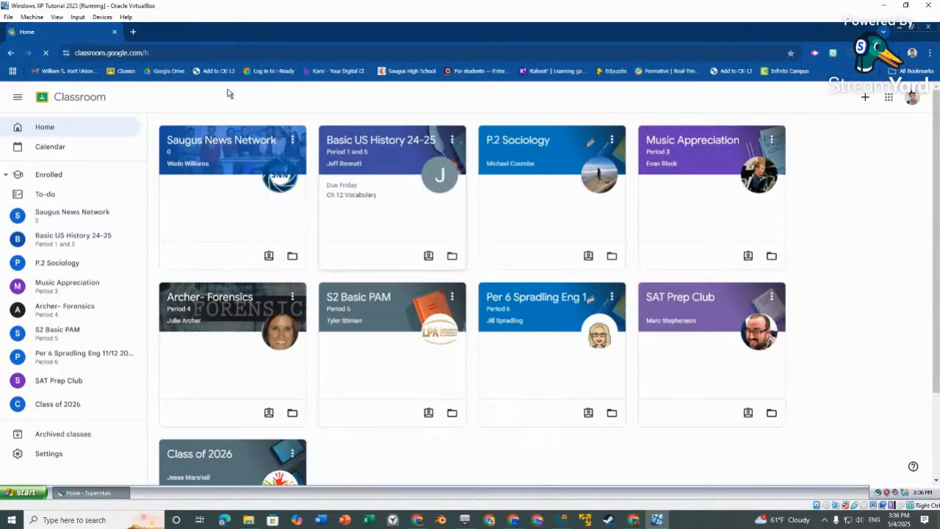
Step: Load youtube.com in Supermium
click(180, 53)
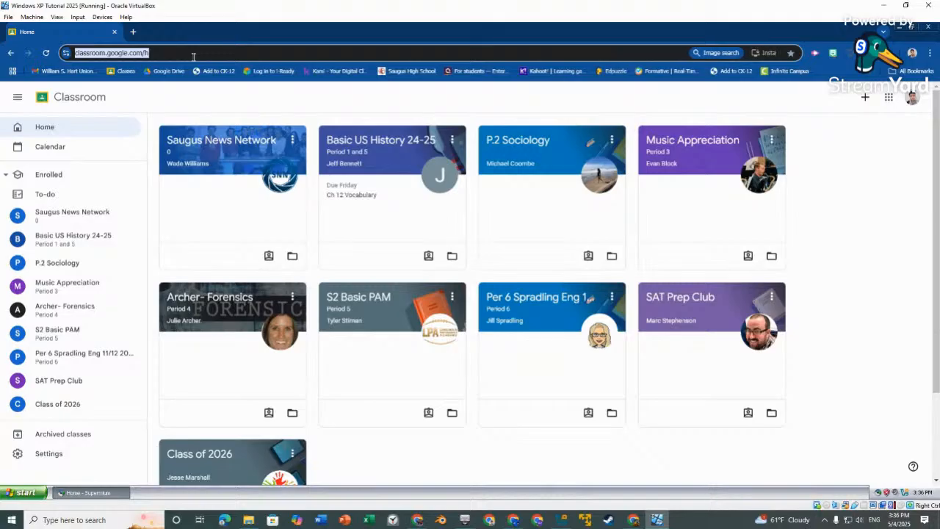
text(youtube.c)
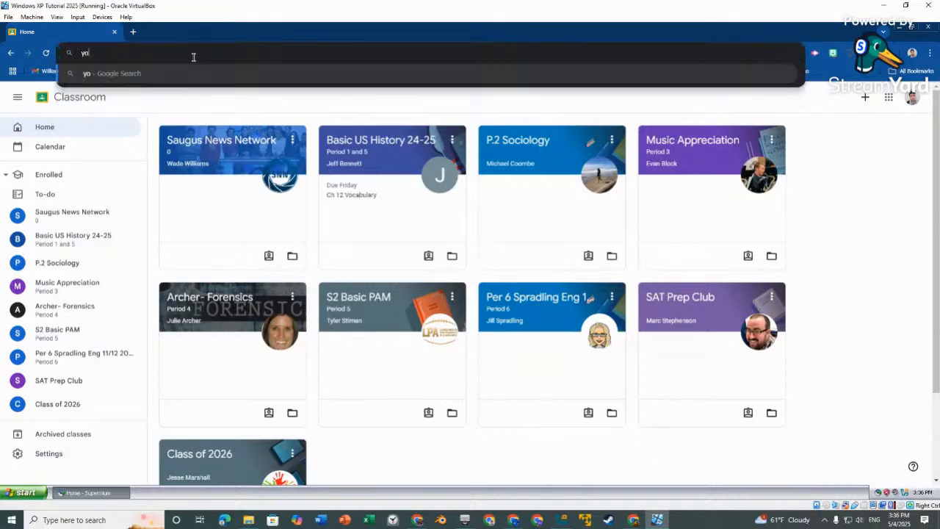
text(om)
key(Return)
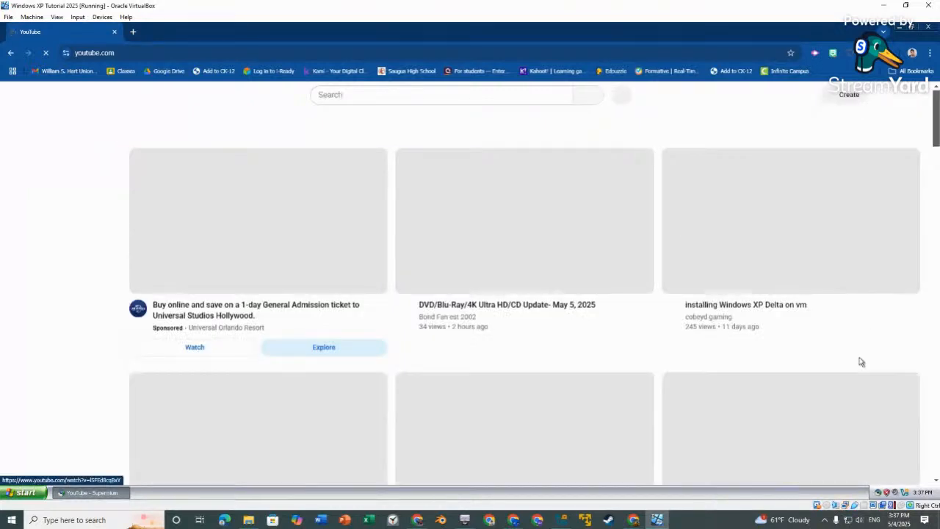
Step: Look through the YouTube home feed to check how its videos and posts load
scroll(778, 361, down, 2)
scroll(776, 360, down, 1)
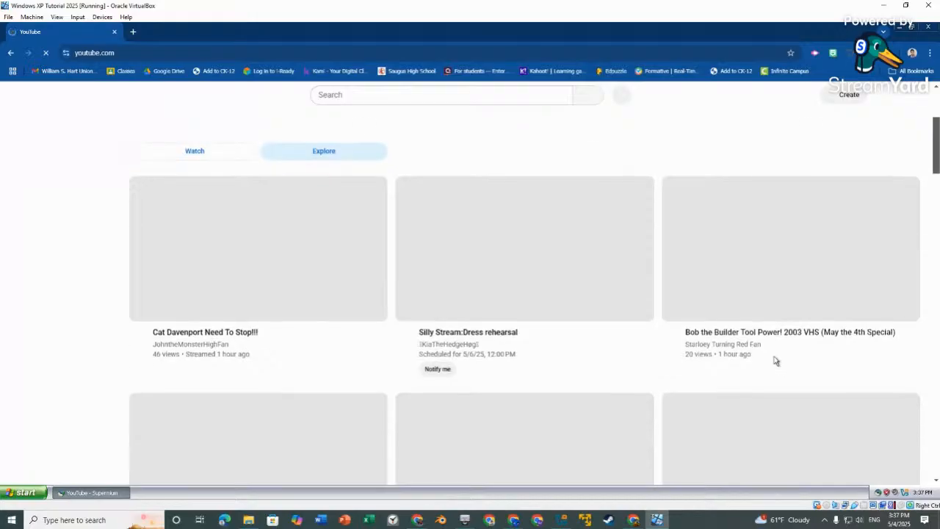
scroll(776, 361, down, 1)
scroll(776, 361, down, 3)
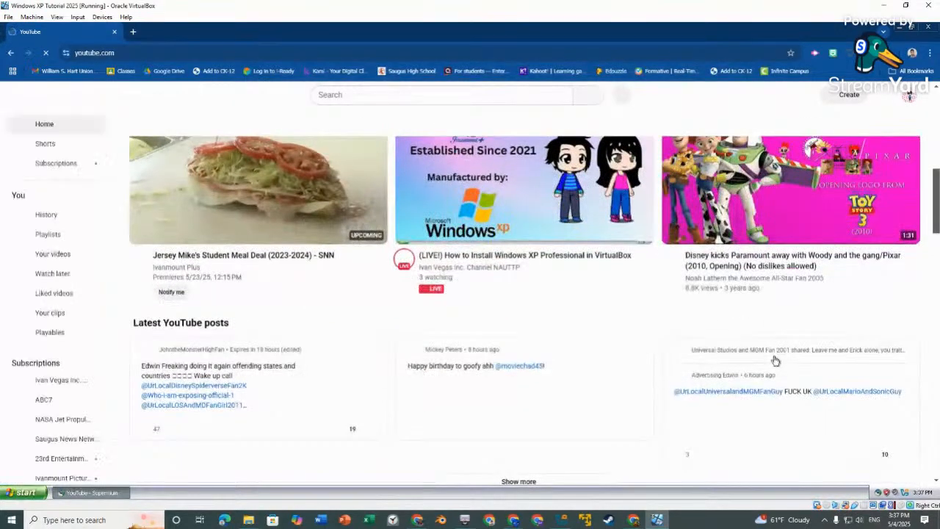
scroll(777, 361, down, 2)
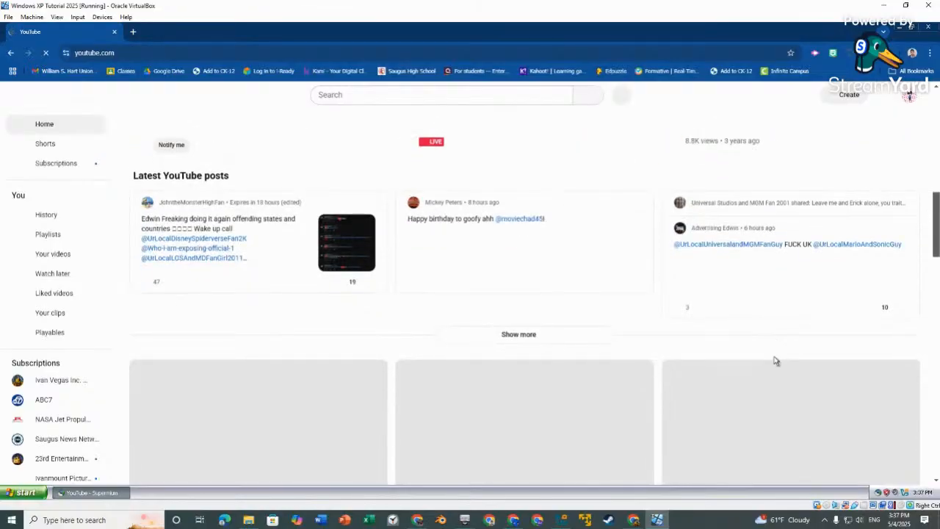
scroll(777, 361, down, 1)
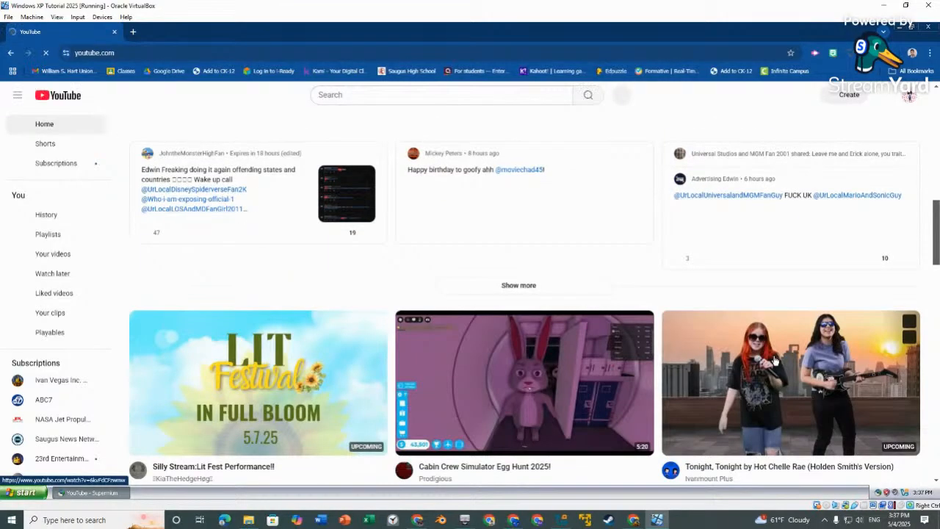
scroll(776, 361, down, 2)
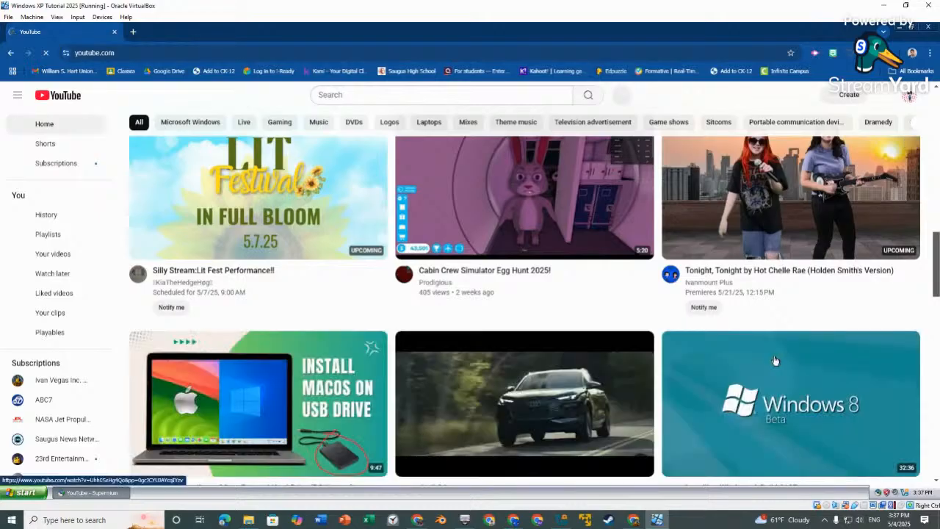
Step: Look further down the YouTube home feed to check that more videos load, and close Supermium
scroll(775, 360, down, 1)
scroll(776, 361, down, 3)
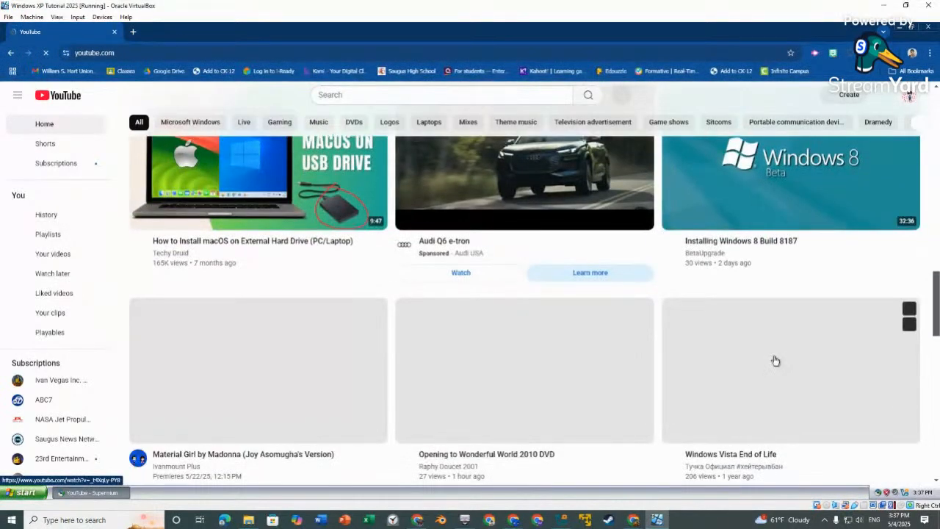
scroll(775, 361, down, 1)
scroll(773, 360, down, 4)
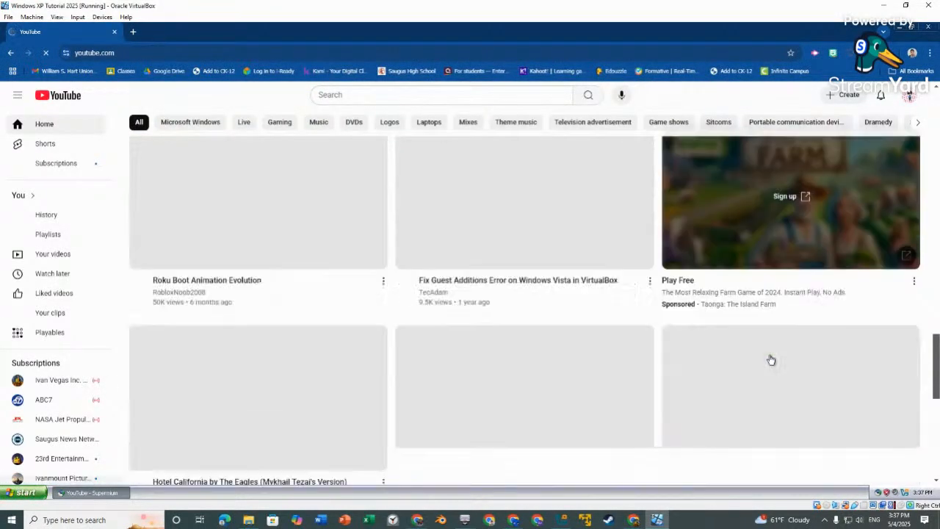
scroll(771, 360, down, 1)
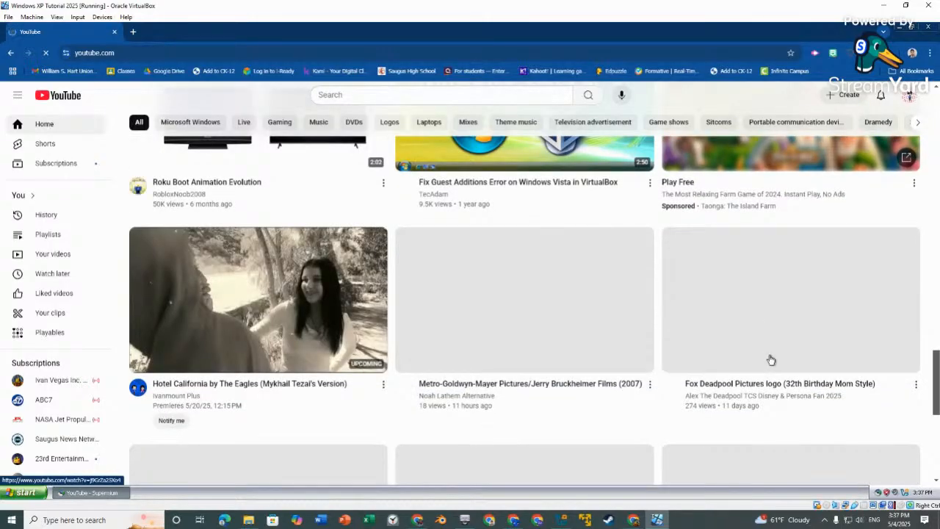
scroll(772, 360, down, 1)
scroll(772, 360, down, 1)
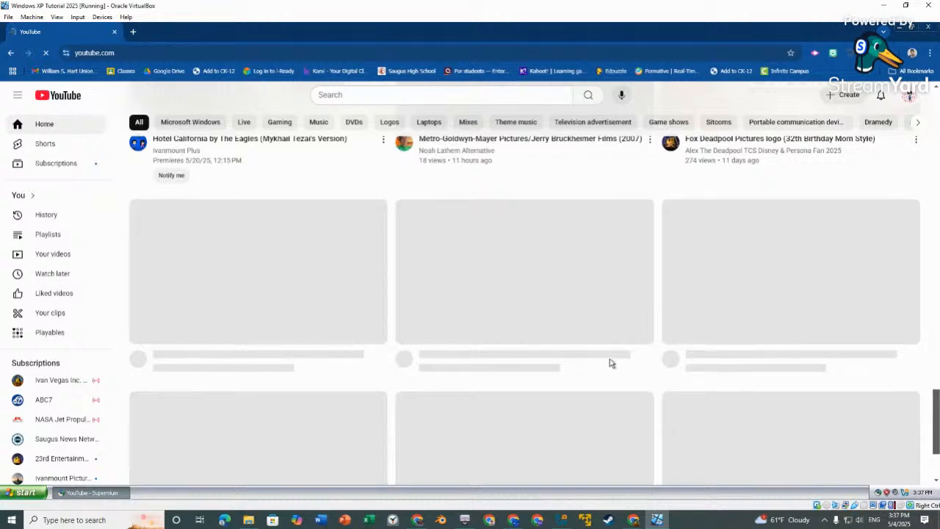
click(928, 28)
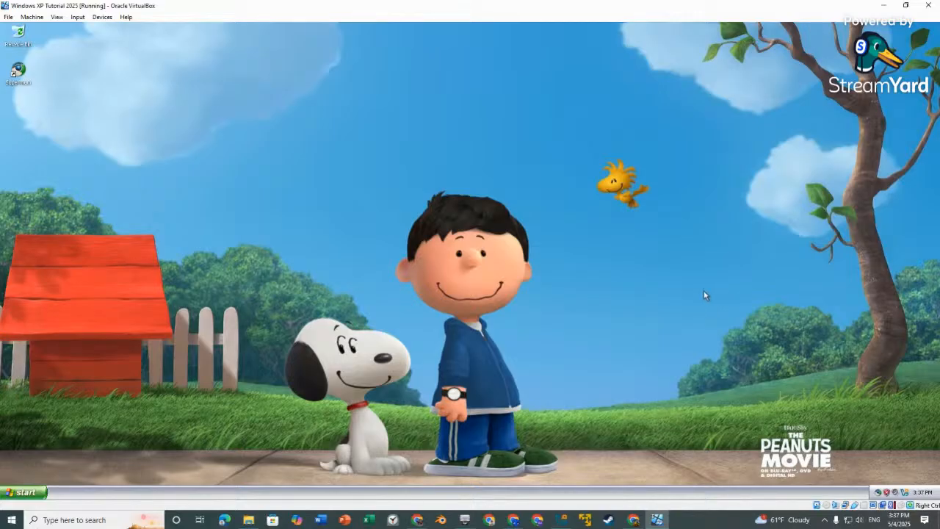
Step: Complete the Windows Media Player 9 Series first-run setup with the default privacy and file type options, and close the player
click(39, 490)
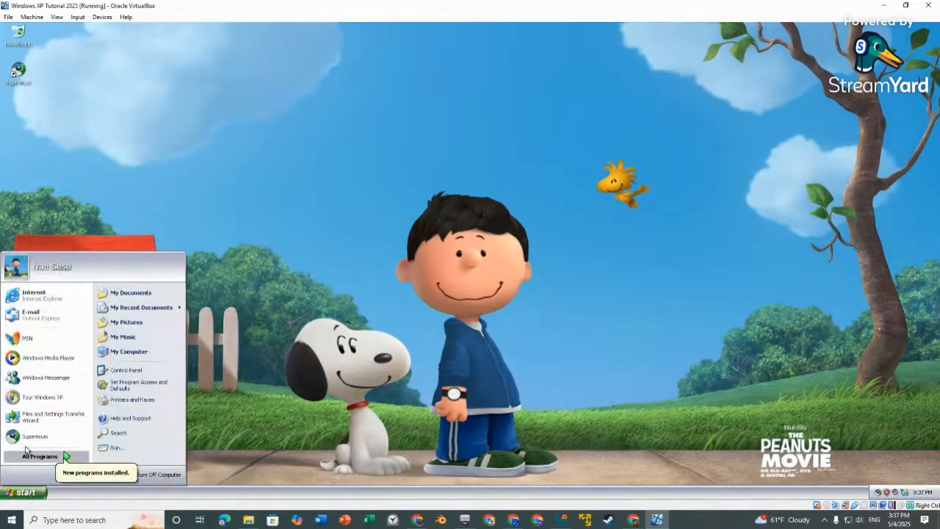
click(48, 360)
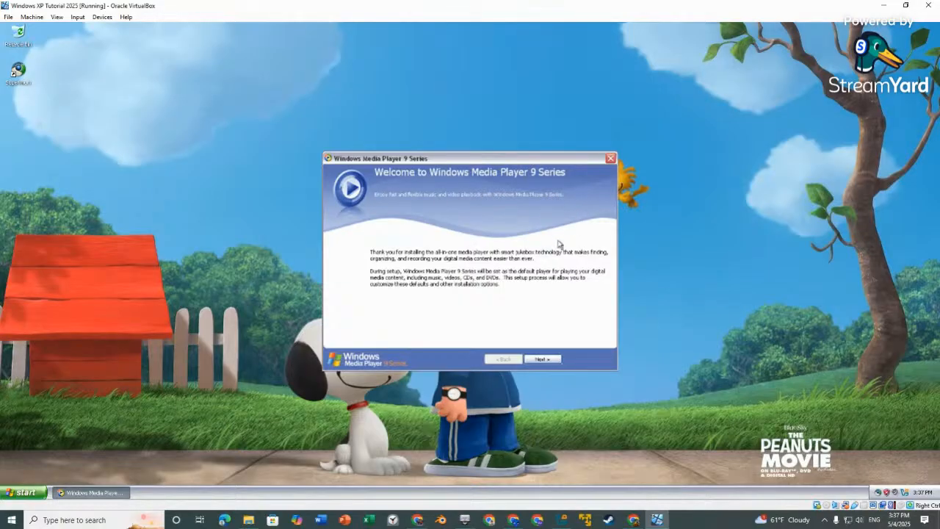
click(543, 359)
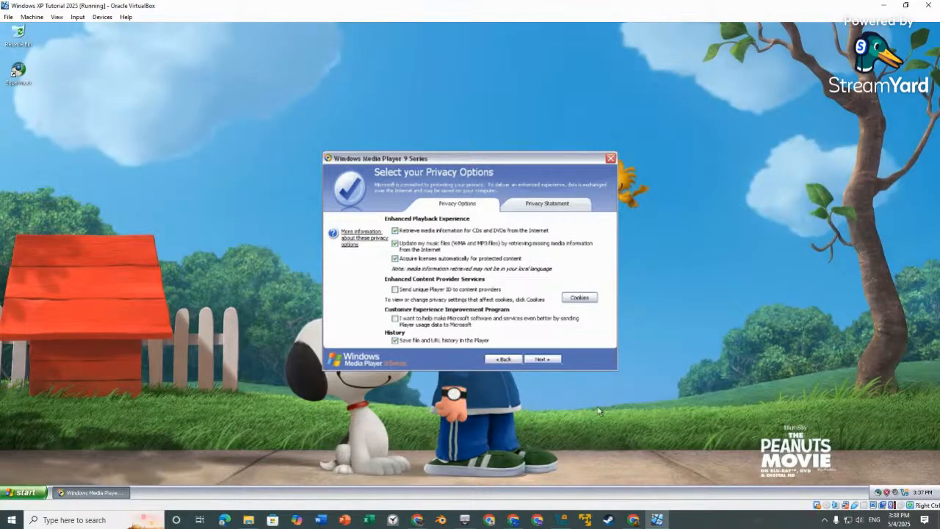
click(542, 359)
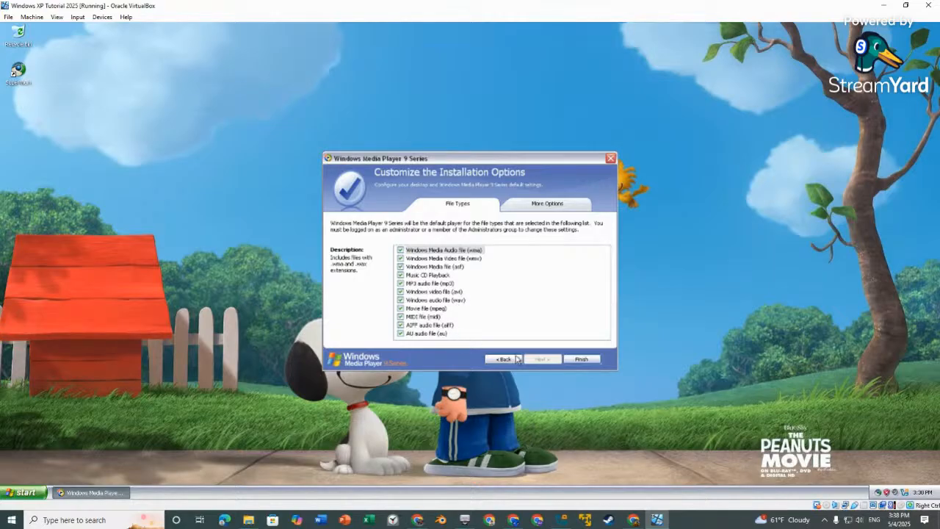
click(587, 359)
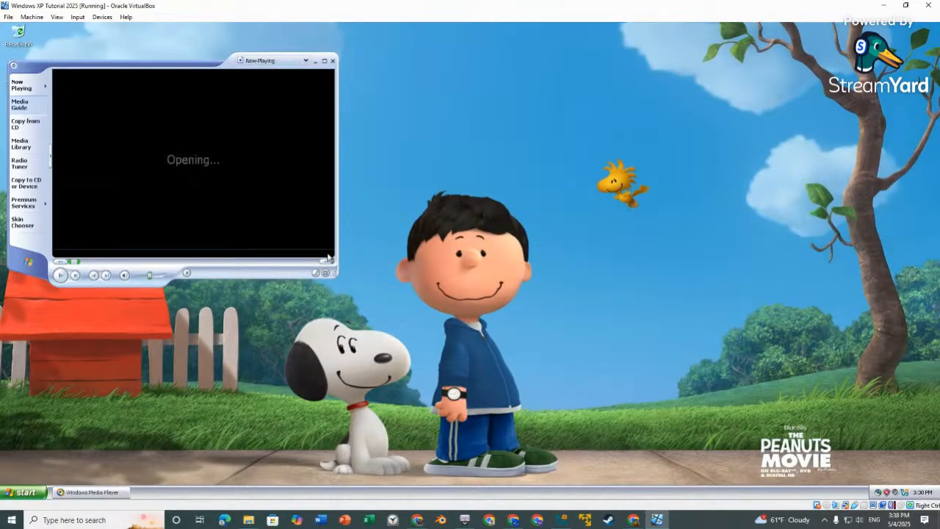
click(479, 282)
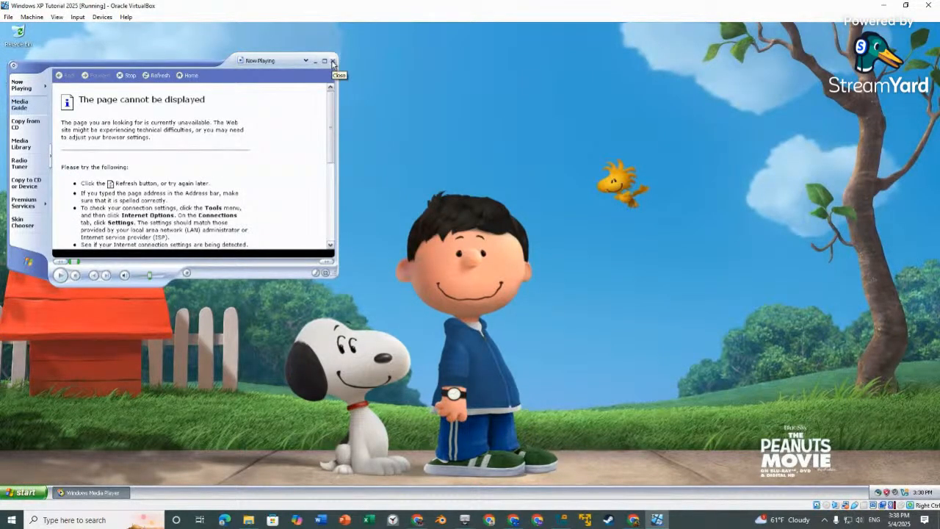
click(332, 60)
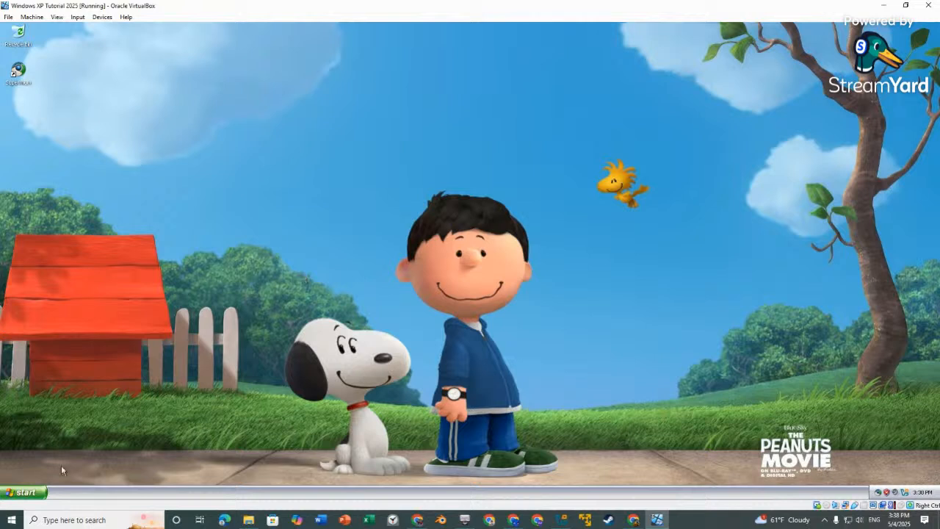
Step: Play the Adopt Me! - Roblox _ Music (Day Theme) track from My Music, and close the player and folder
click(26, 492)
click(132, 323)
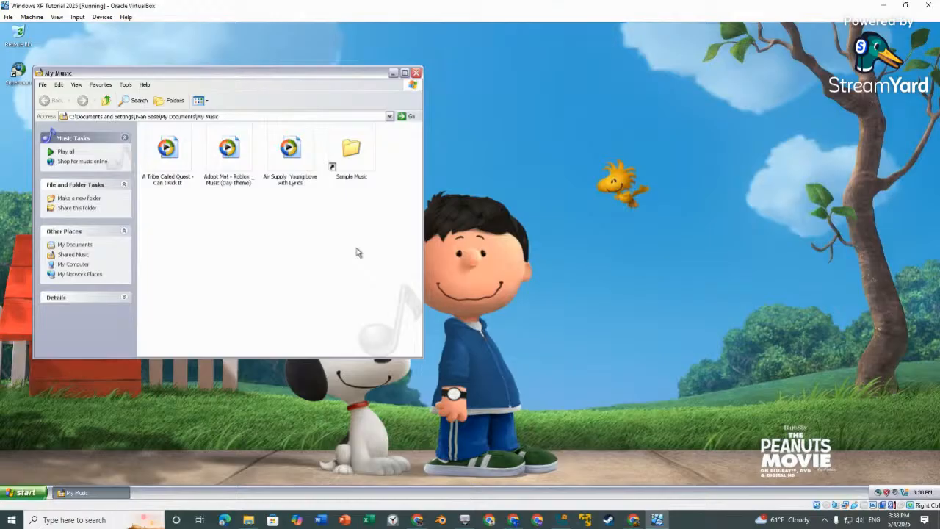
double_click(228, 168)
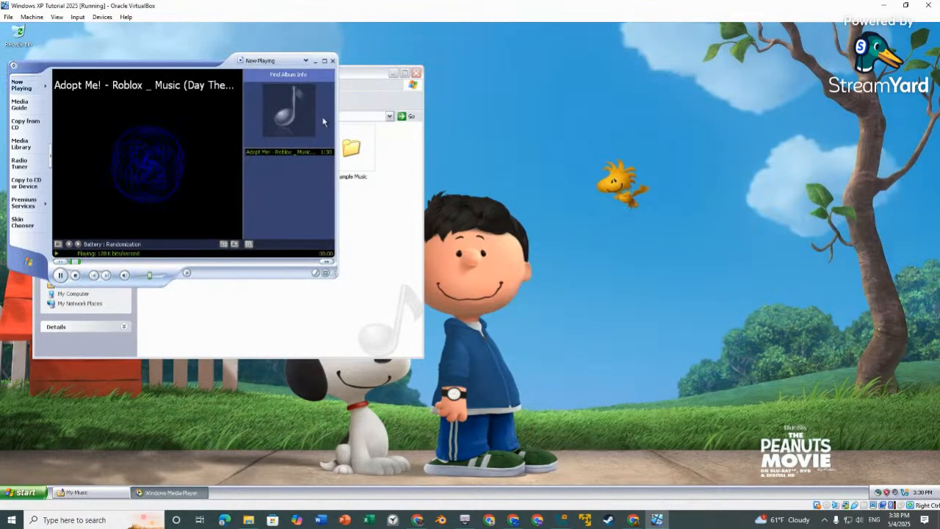
click(332, 61)
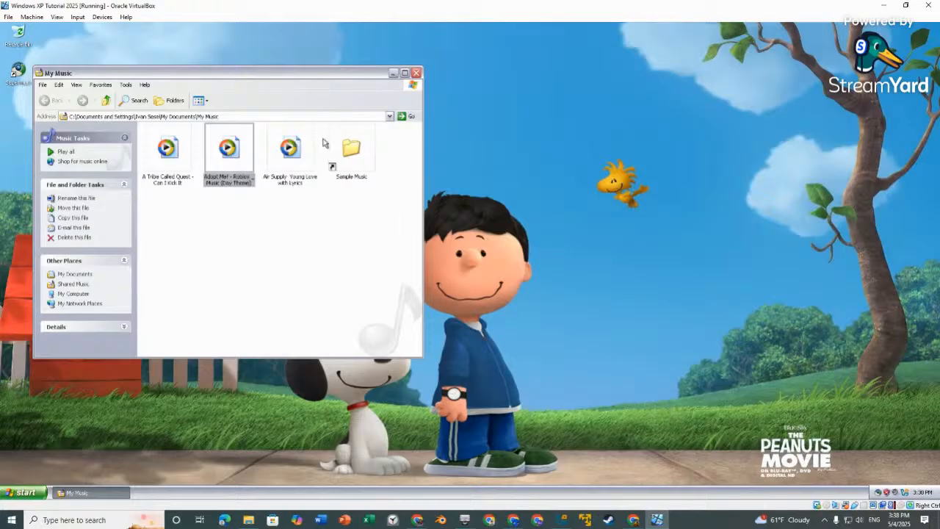
click(415, 73)
Step: View the contents of the My Documents folder and close it
click(41, 492)
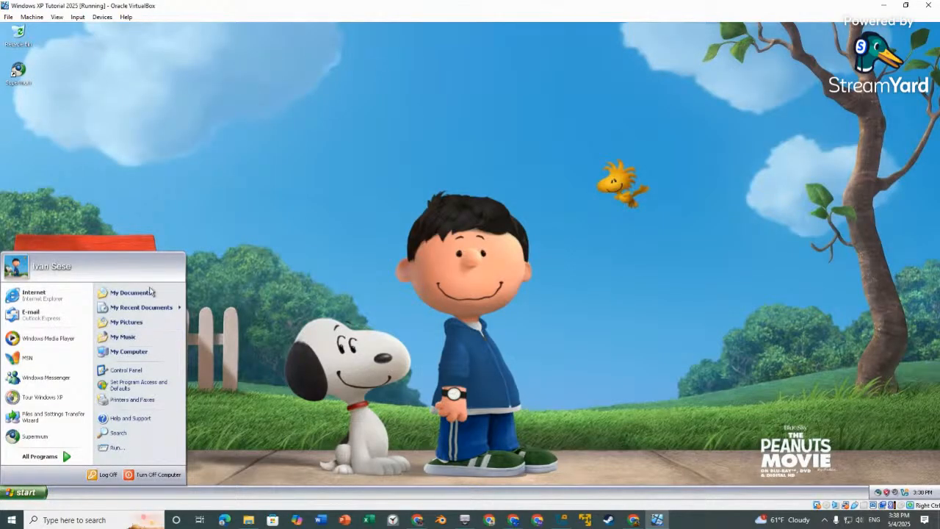
click(149, 294)
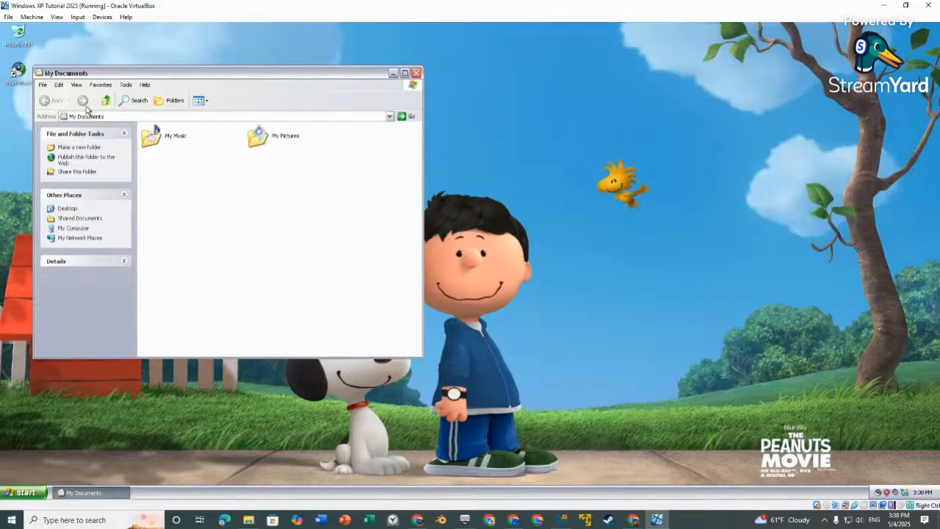
click(416, 72)
Step: Try to open the Jesus Loves Me, This I Know MP4 in Shared Video, and close the folder
click(24, 492)
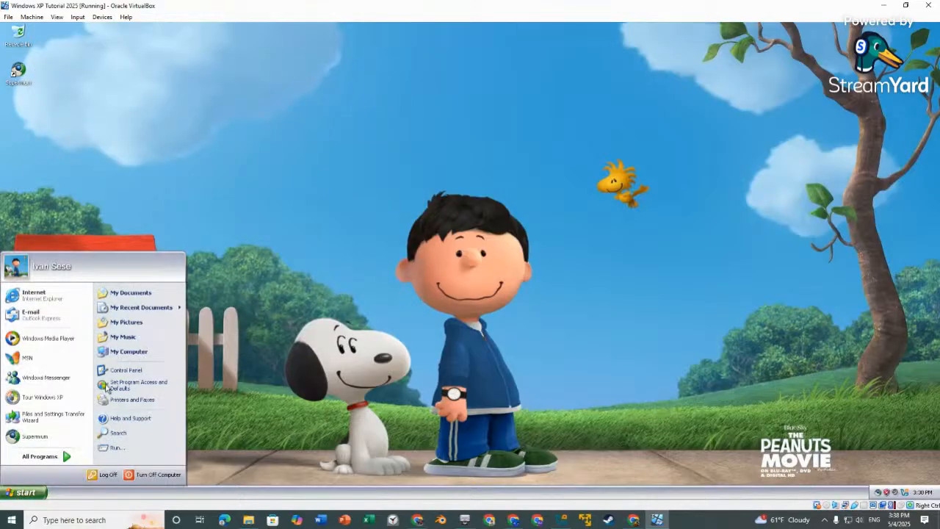
click(132, 351)
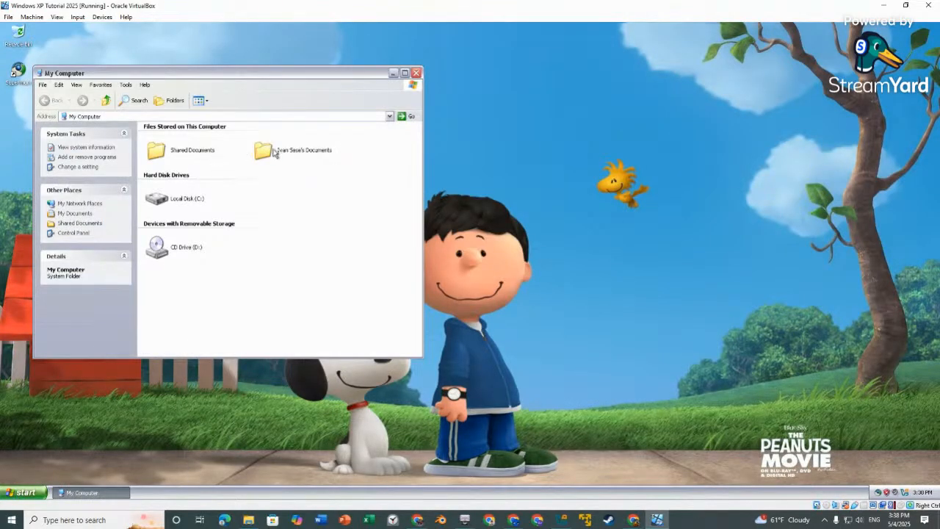
double_click(183, 152)
double_click(186, 165)
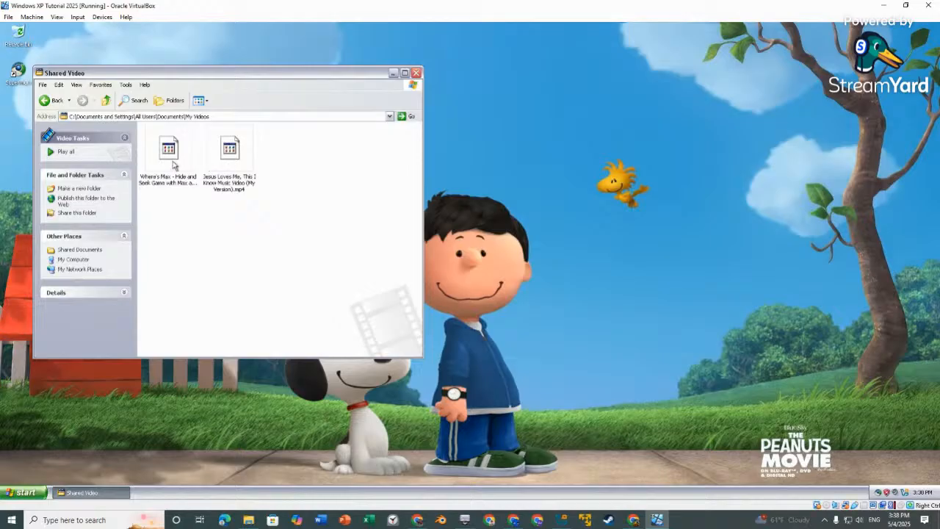
click(230, 166)
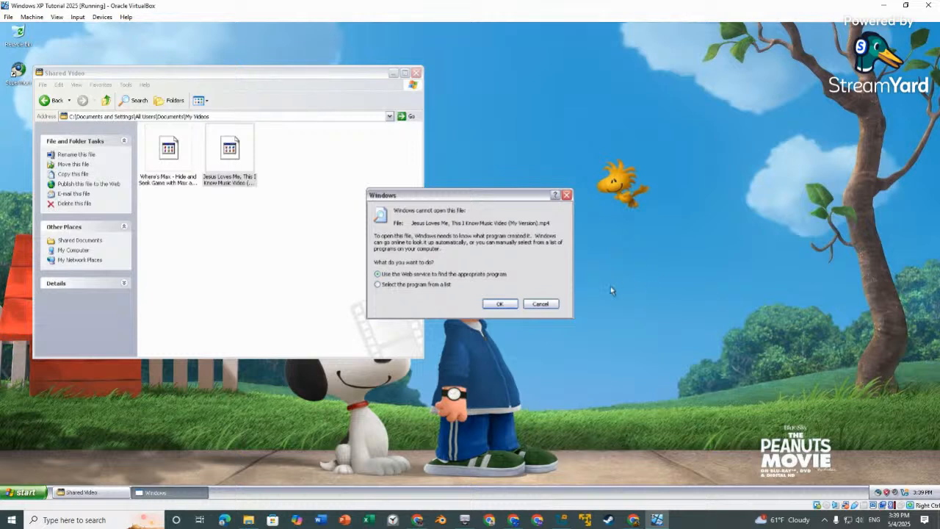
click(541, 304)
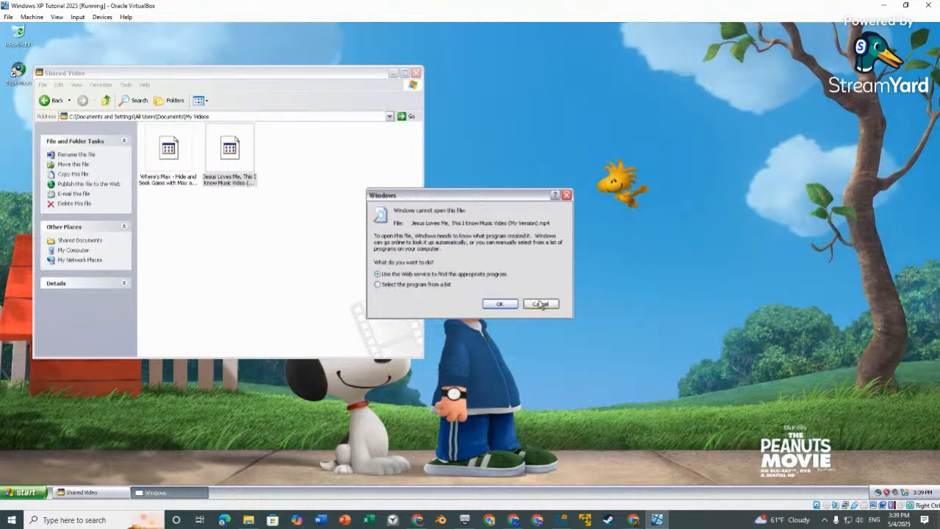
click(416, 72)
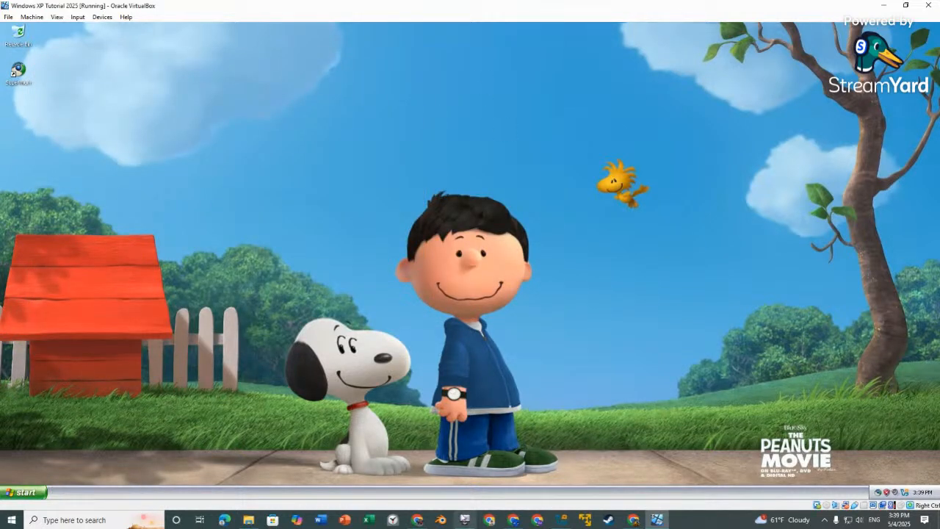
Step: Switch to the host's Chrome, close the download history, and download the Windows PC version of KMPlayer from kmplayer.com
click(417, 519)
click(512, 520)
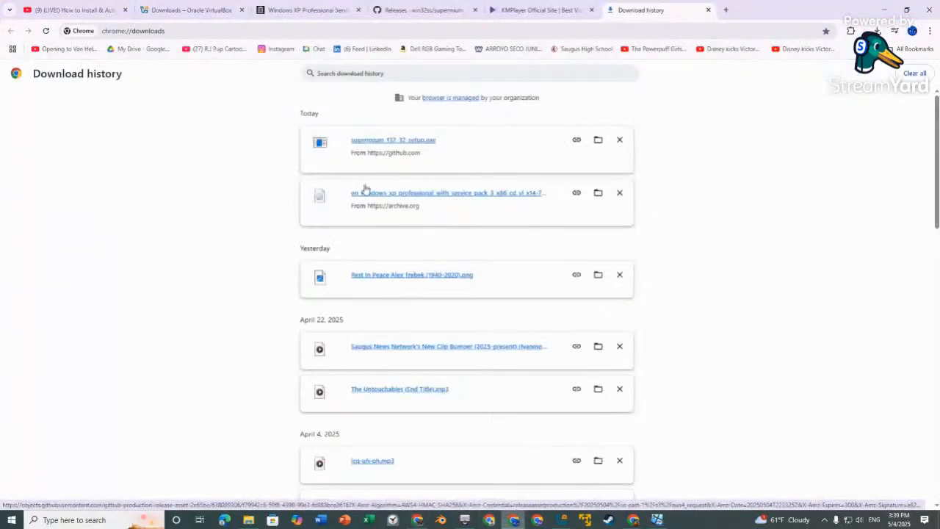
key(ctrl+w)
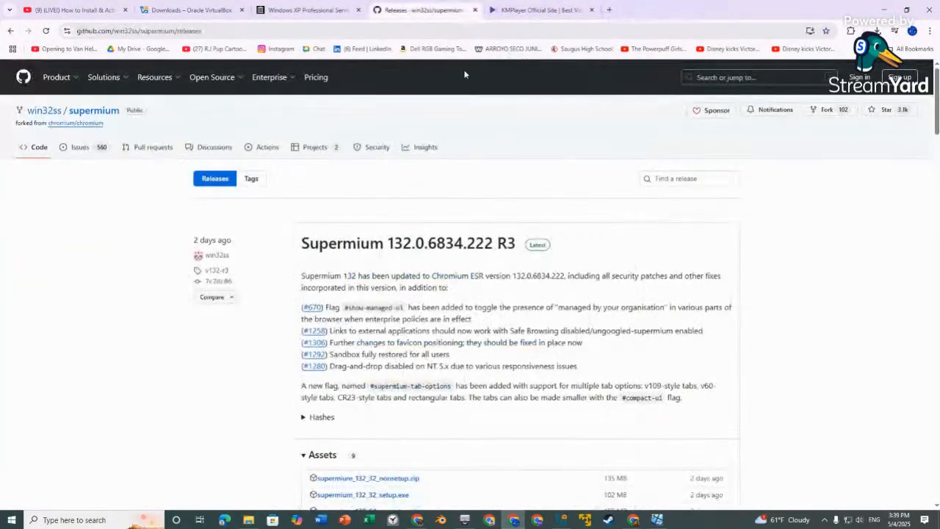
click(540, 9)
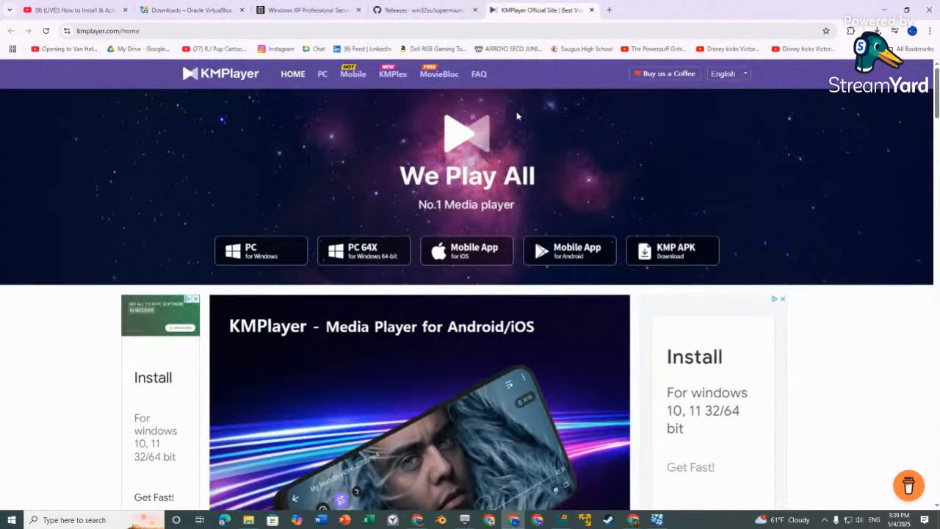
scroll(425, 396, down, 10)
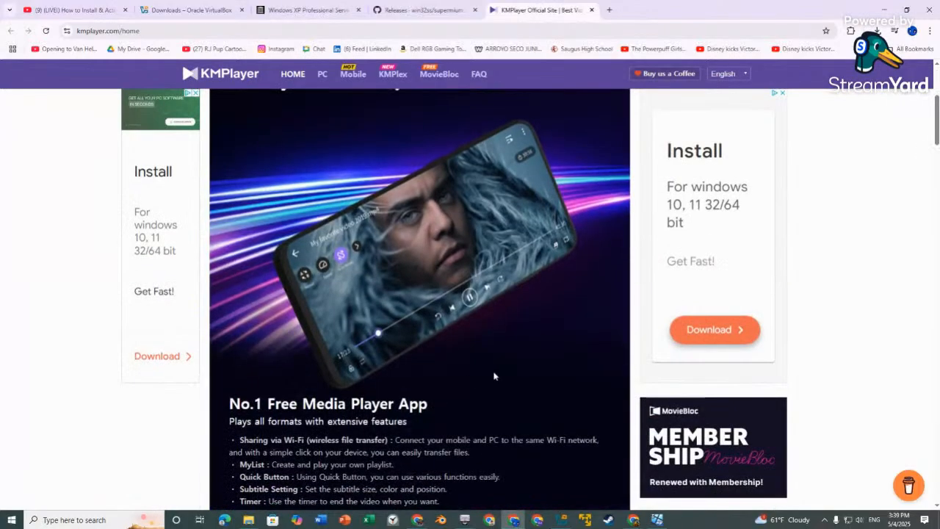
scroll(384, 334, down, 3)
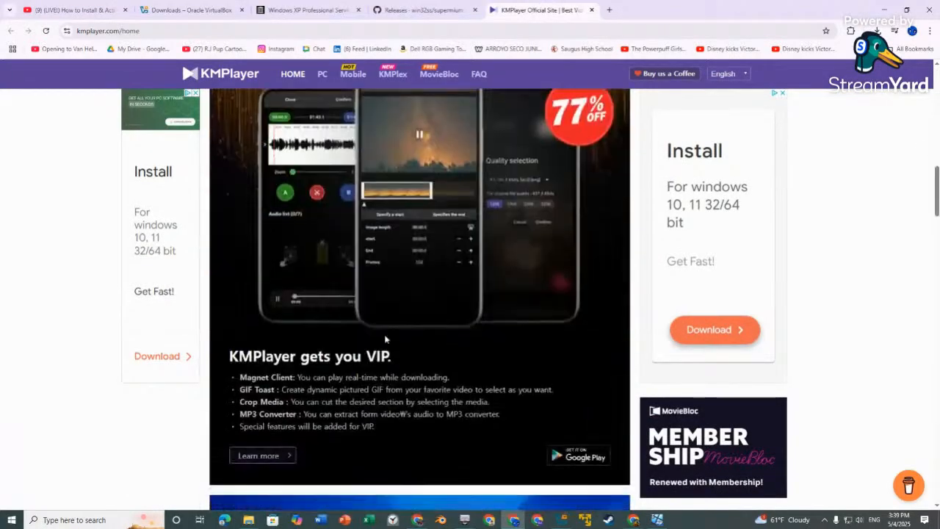
scroll(404, 342, up, 13)
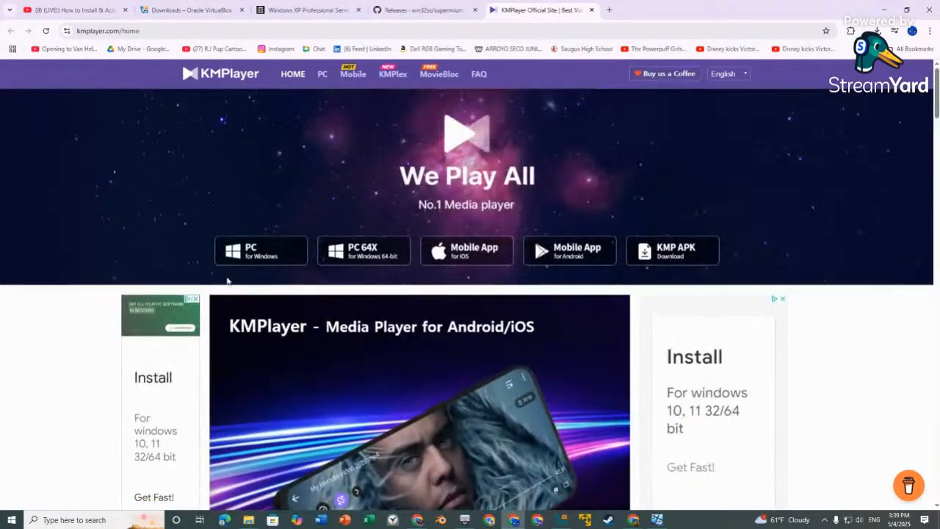
click(272, 258)
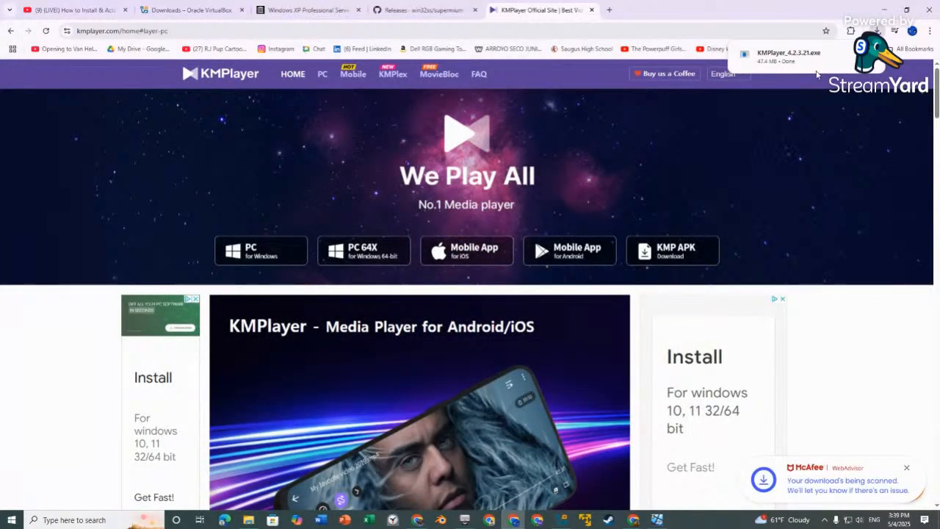
Step: Return to the Windows XP virtual machine and choose a Drag and Drop mode for file transfer with the host
click(656, 519)
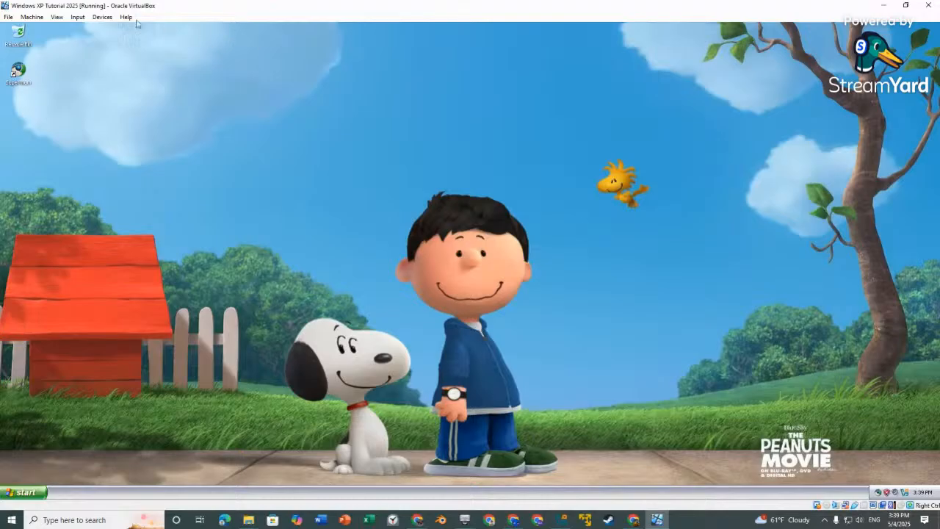
click(102, 16)
mouse_move(126, 16)
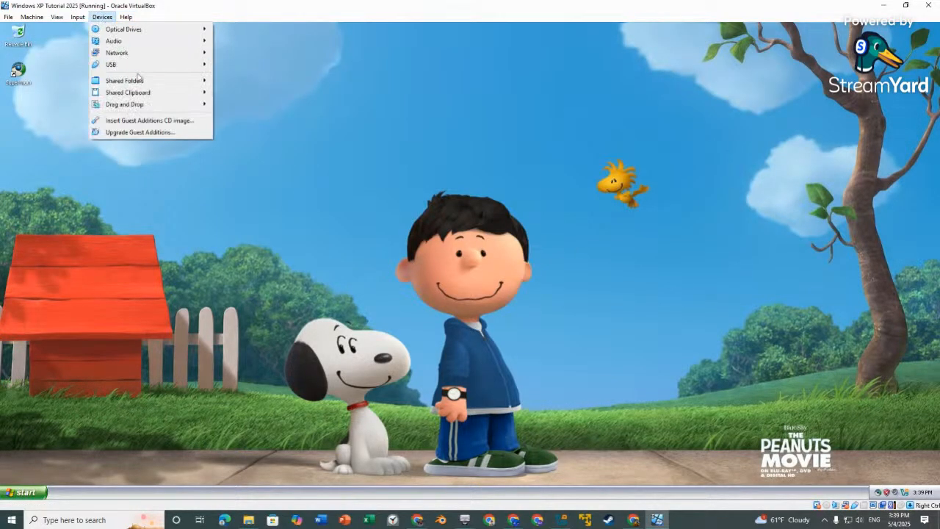
mouse_move(151, 104)
click(225, 119)
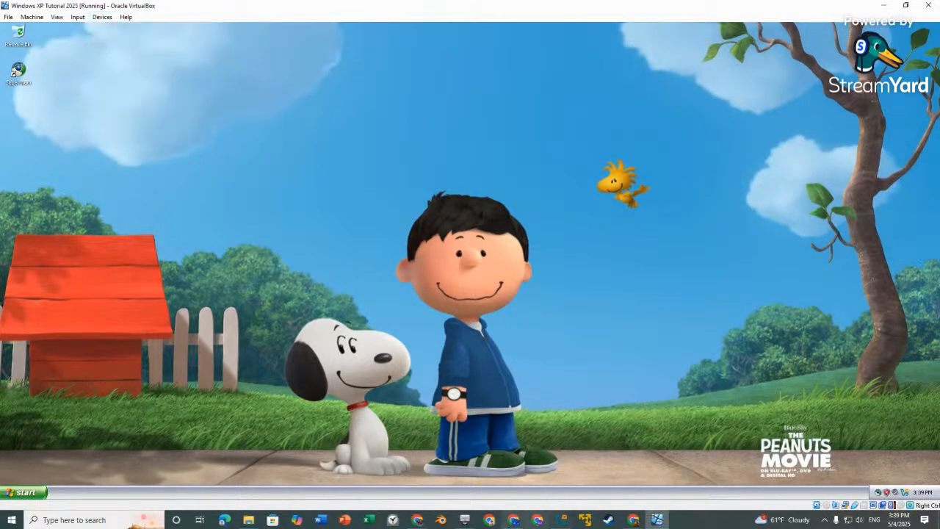
Step: Transfer the downloaded KMPlayer_4.2.3.21.exe from the host's Chrome downloads to the Windows XP desktop
click(417, 519)
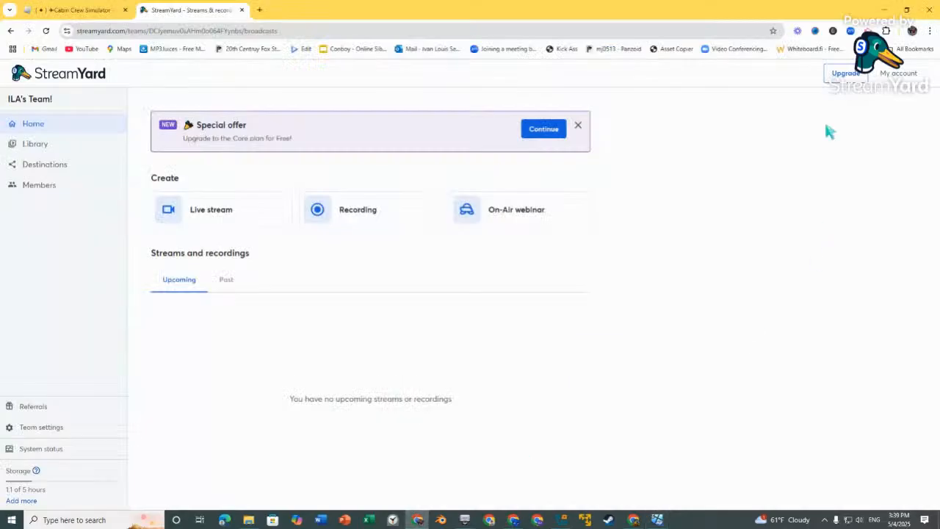
click(513, 519)
drag(789, 56, 584, 369)
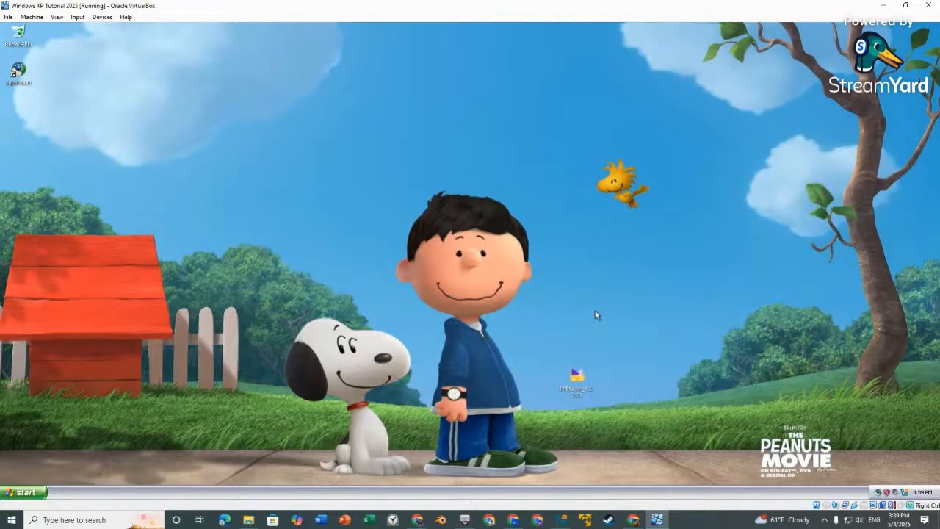
Step: Run the KMPlayer 4.2.3.21 installer in English, accept the license agreement, and start installing the Recommended components to the default folder
click(581, 385)
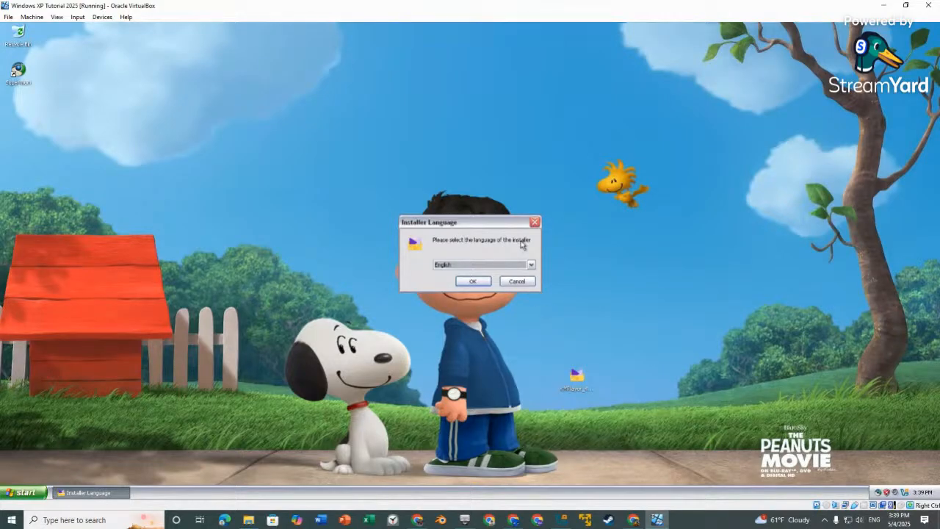
click(473, 281)
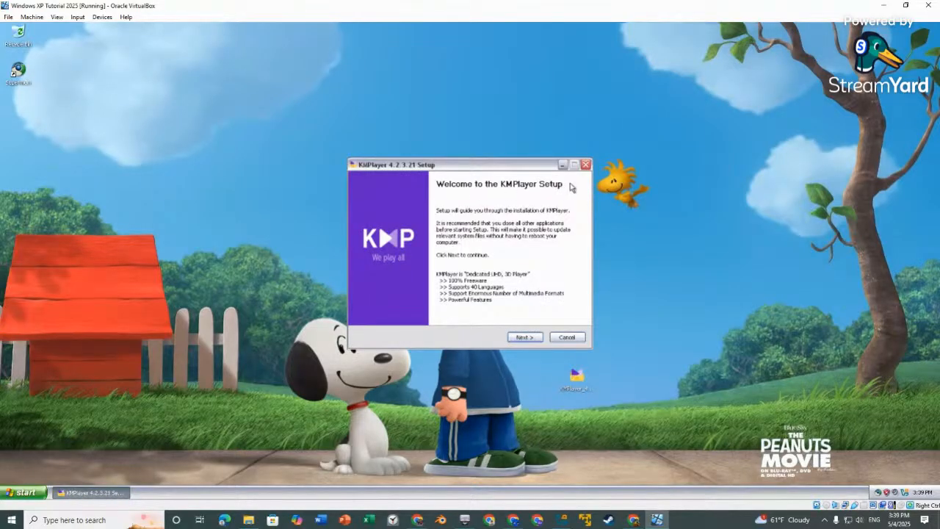
click(524, 337)
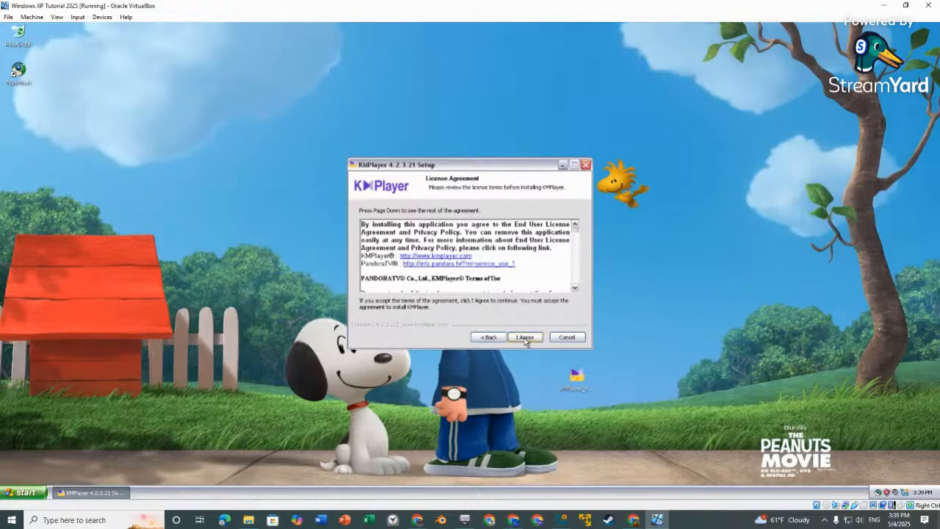
click(525, 338)
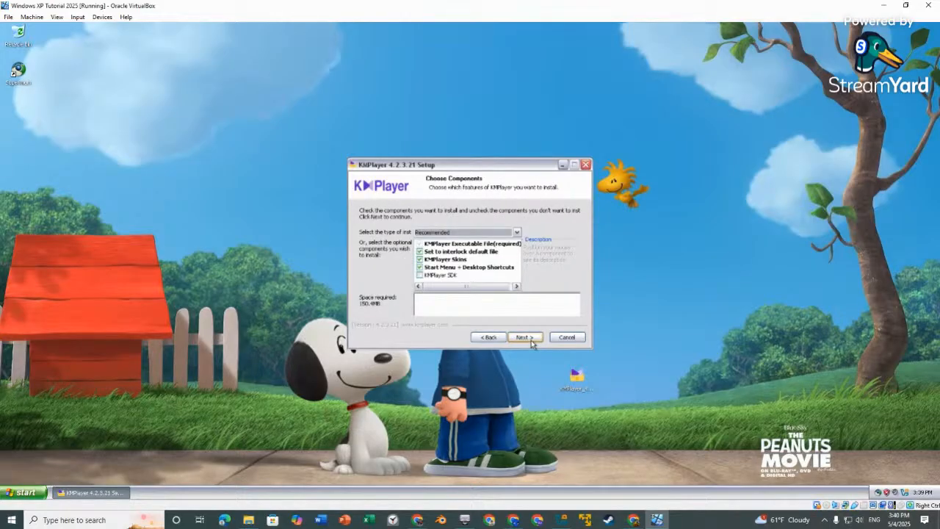
click(530, 340)
click(526, 337)
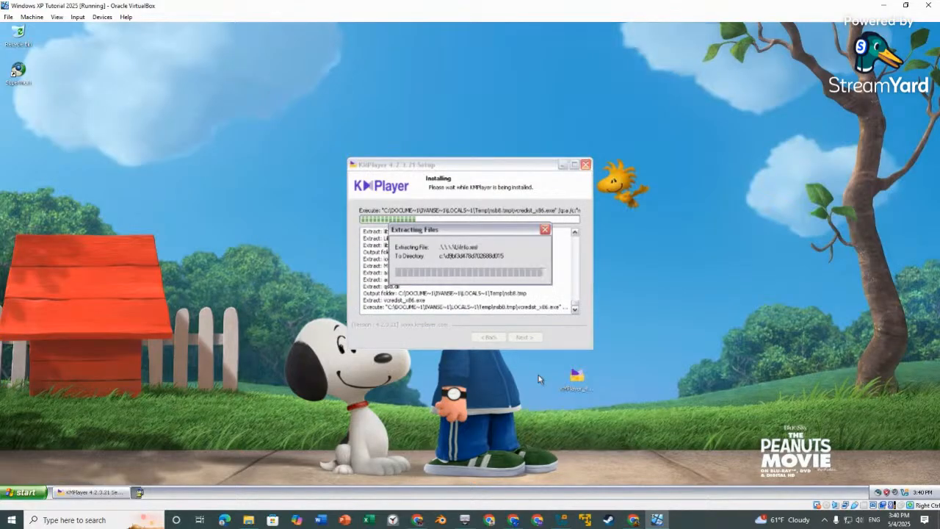
Step: Install the Microsoft Visual C++ 2010 x86 Redistributable, accepting the license terms and allowing setup information to be sent to Microsoft
click(439, 237)
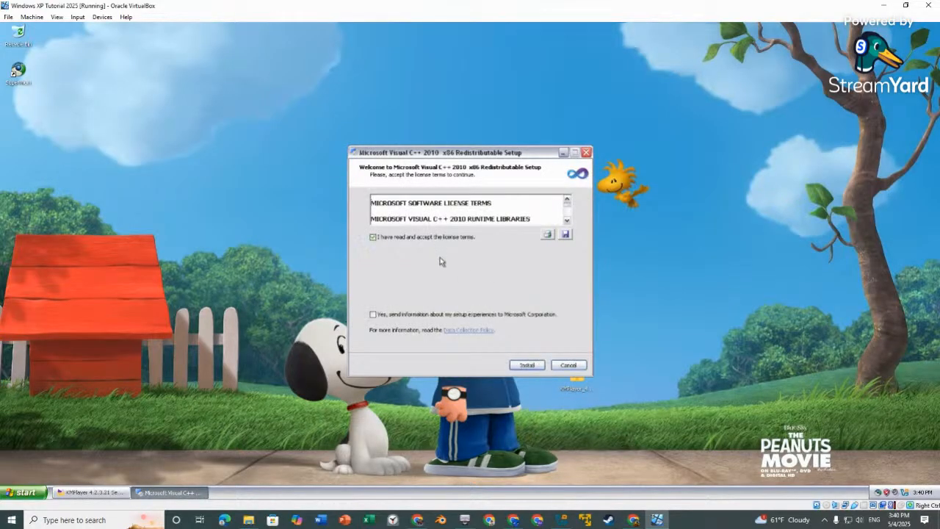
click(441, 315)
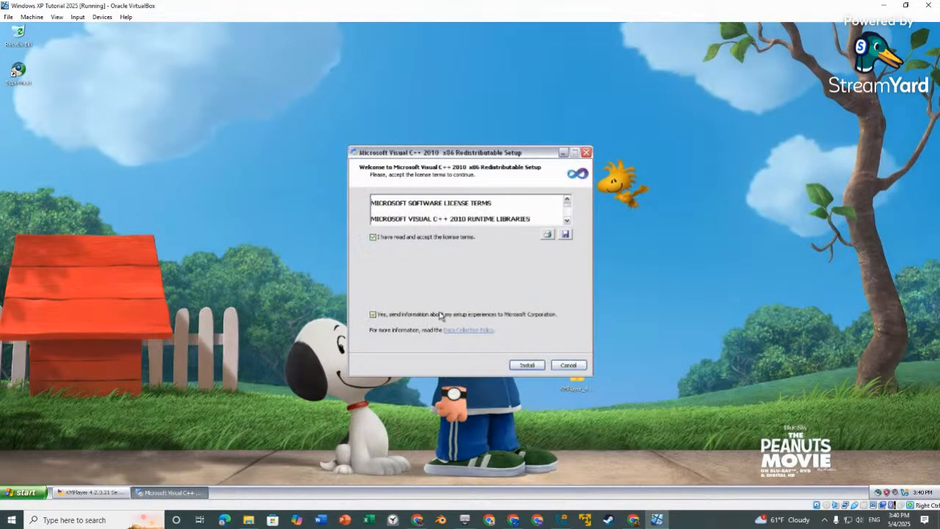
click(527, 365)
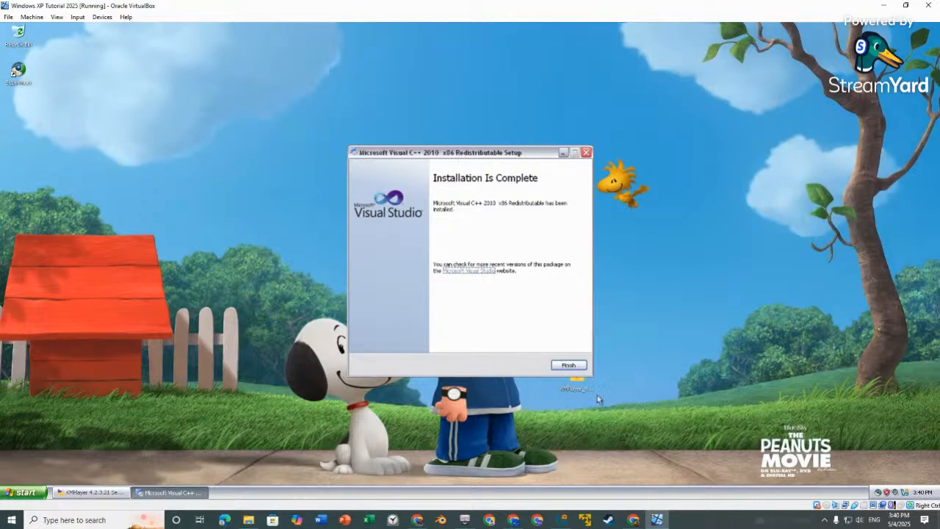
click(569, 365)
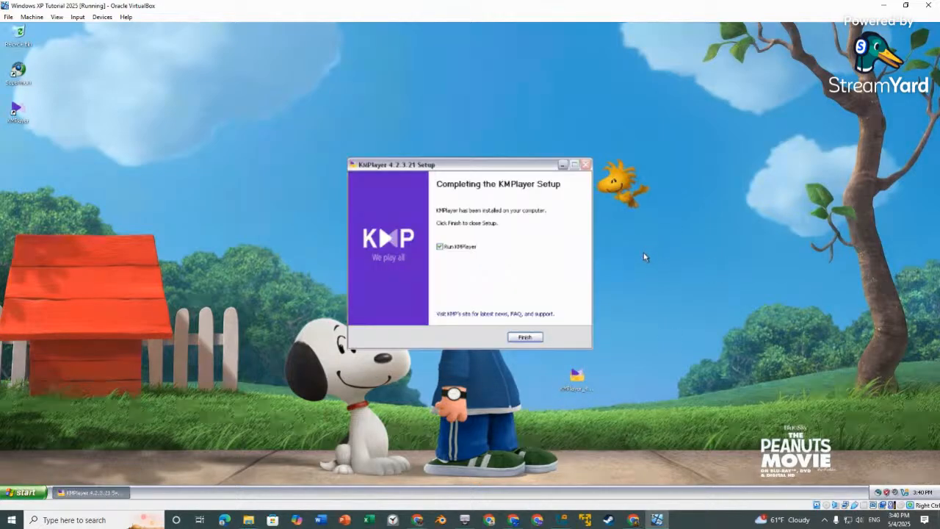
Step: Finish the KMPlayer setup with Run KMPlayer enabled, close Internet Explorer, and move the player away from the desktop installer
click(524, 338)
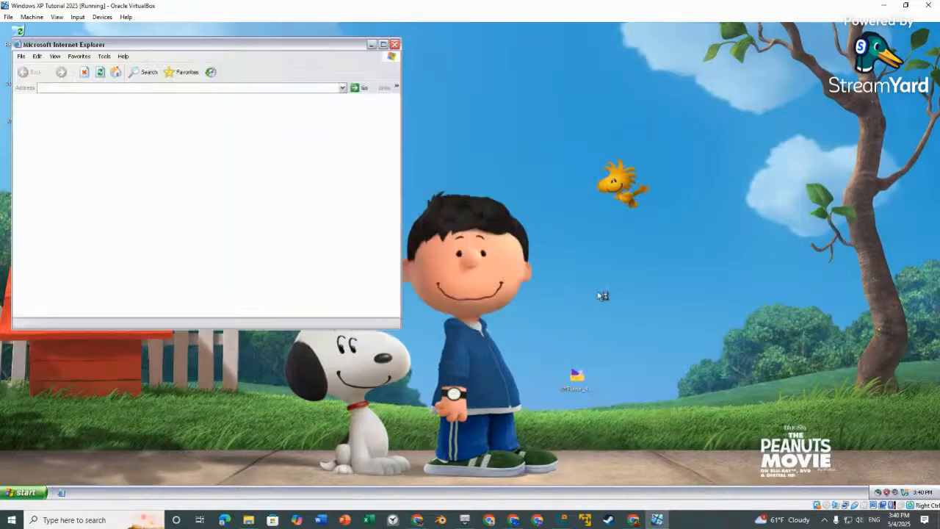
click(394, 45)
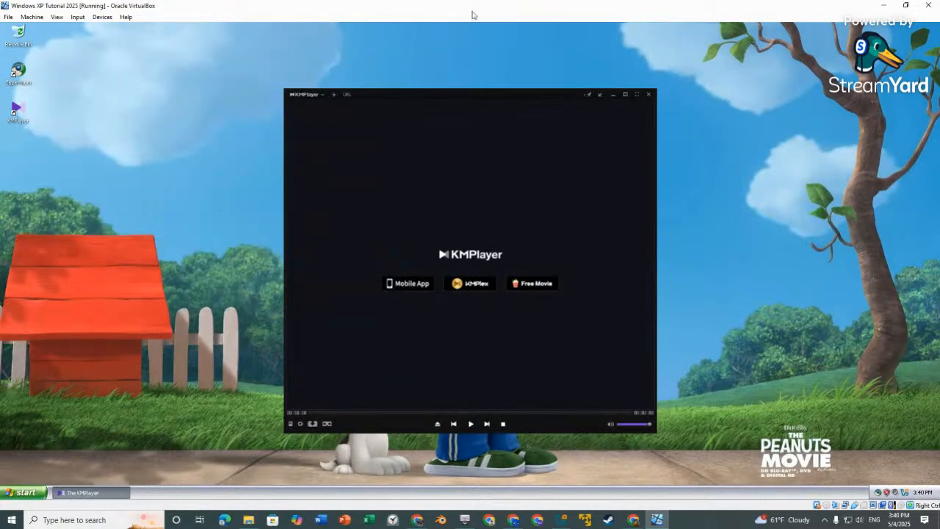
drag(466, 91, 346, 95)
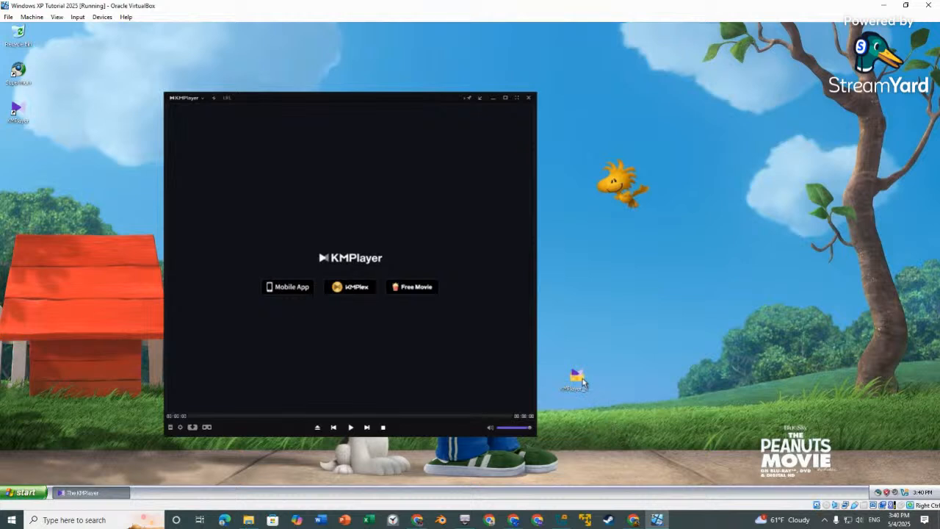
Step: Delete the KMPlayer installer from the Windows XP desktop and empty the Recycle Bin
right_click(19, 34)
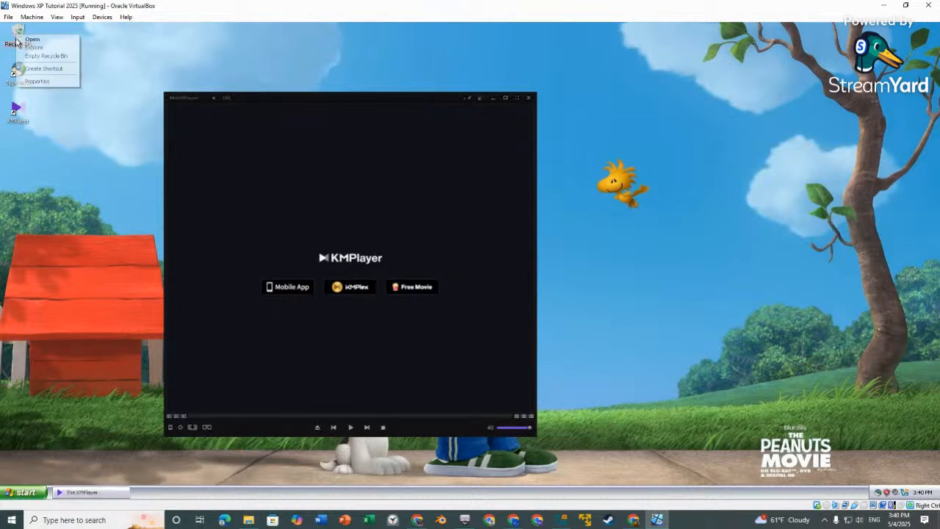
click(44, 63)
click(492, 269)
Step: Open Where's Max - Hide and Seek Game with Max and Ruby from Shared Video in KMPlayer, play it, and stop playback
drag(281, 103, 396, 109)
click(299, 103)
click(317, 115)
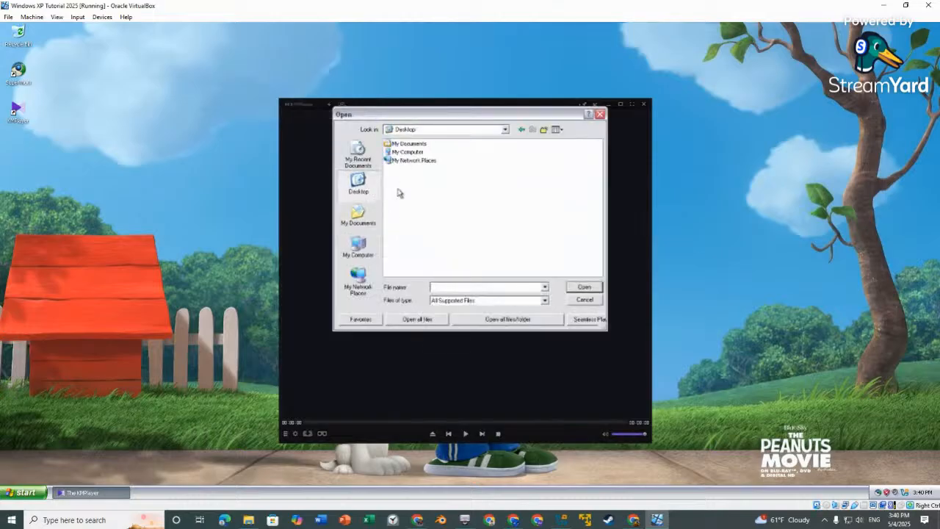
double_click(404, 144)
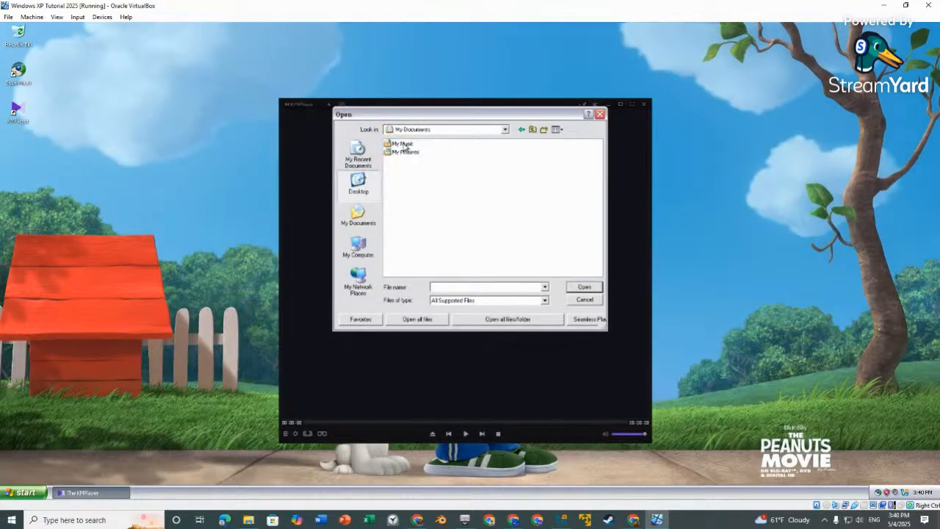
click(360, 248)
double_click(406, 152)
double_click(407, 160)
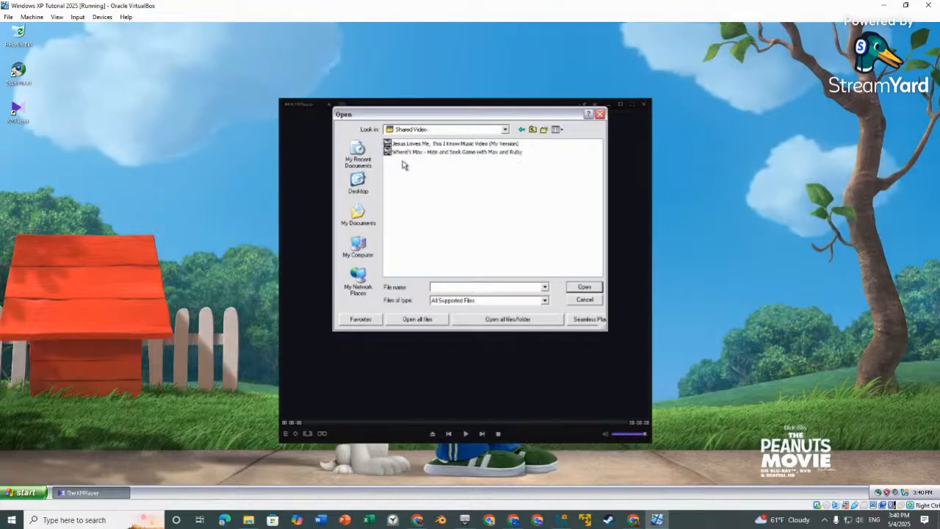
double_click(416, 152)
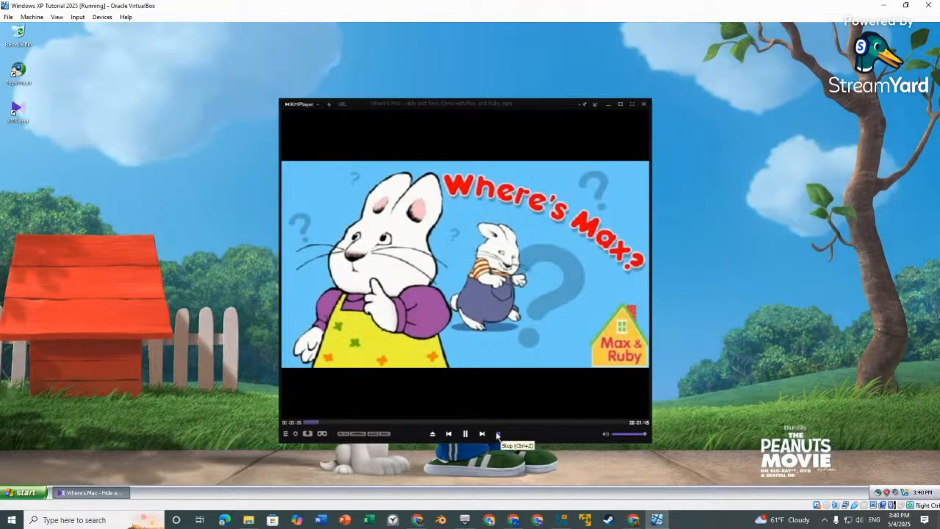
click(498, 434)
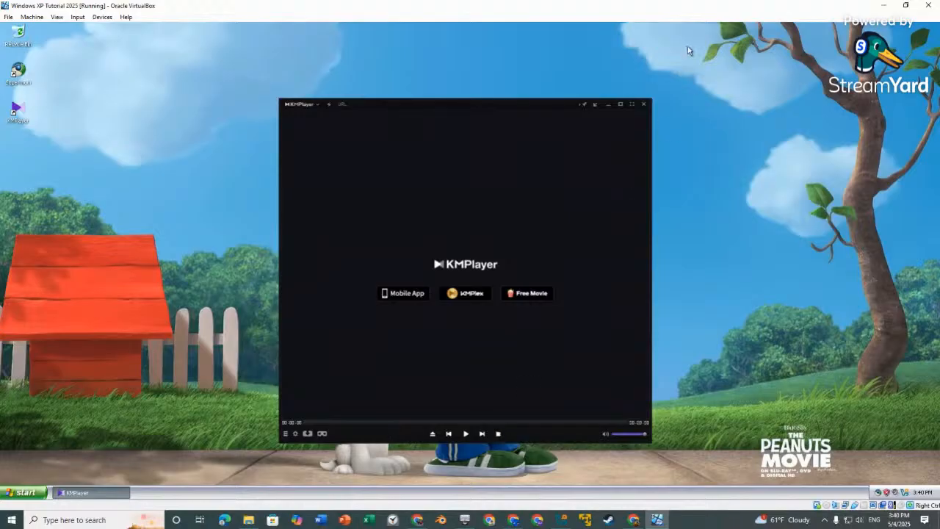
Step: Play the Jesus Loves Me, This I Know music video from Shared Video, stop it, and close KMPlayer
click(298, 104)
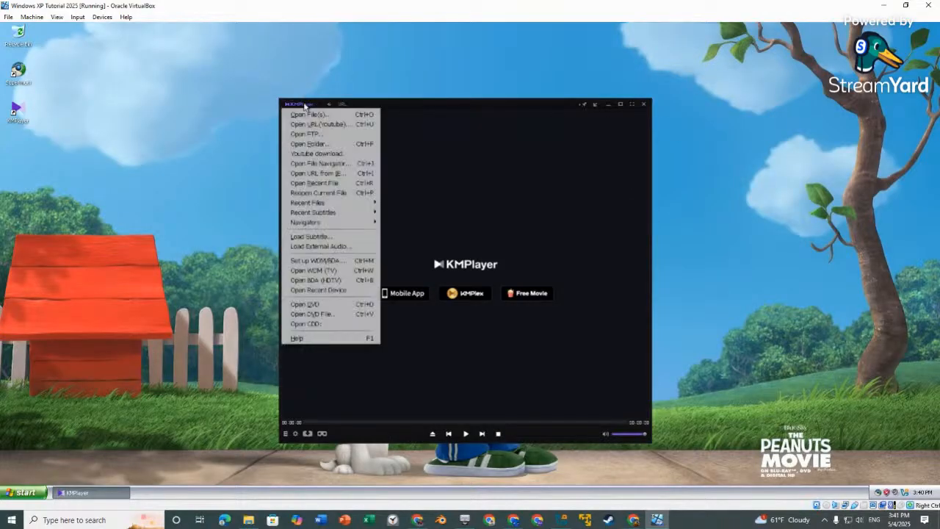
click(308, 115)
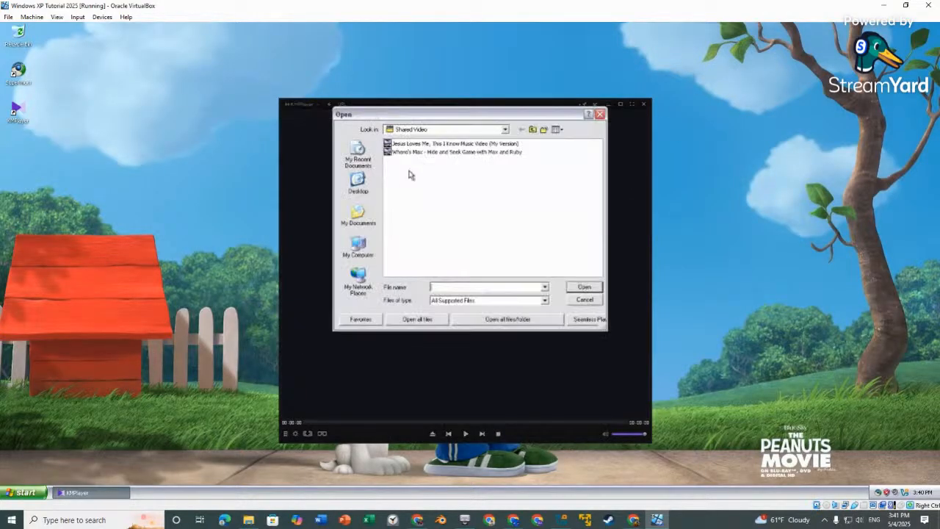
double_click(438, 152)
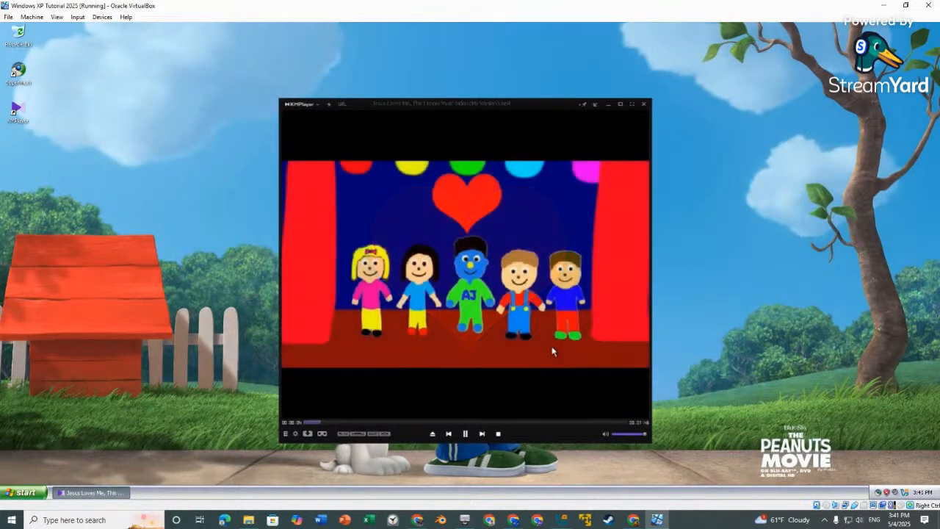
click(499, 434)
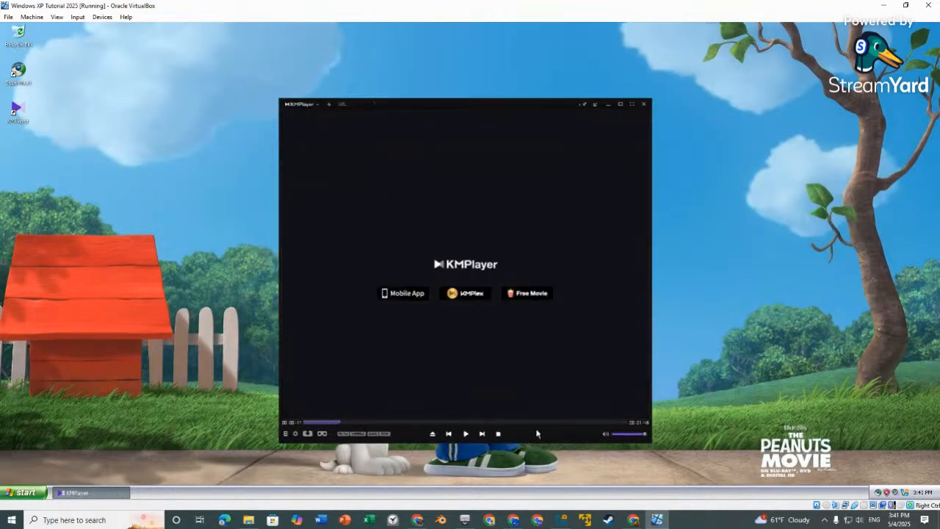
click(644, 103)
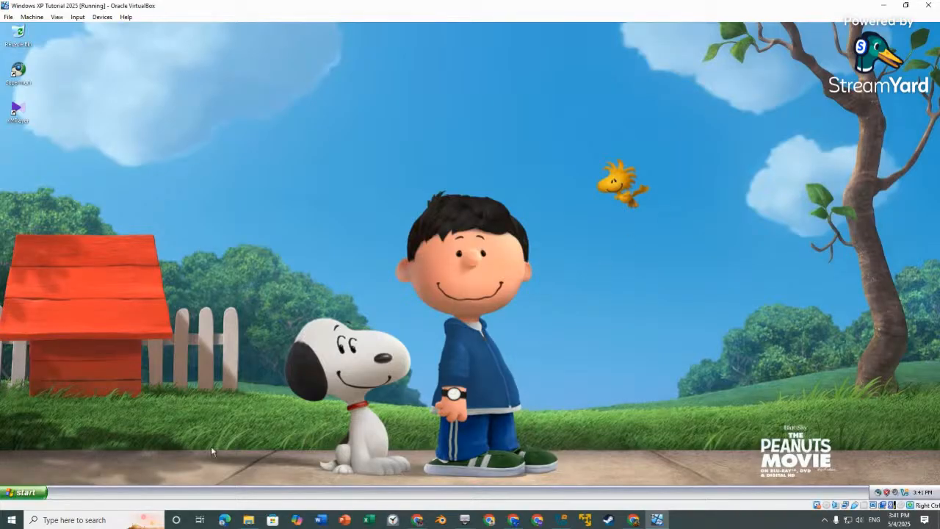
Step: Turn off the Windows XP virtual machine and switch to the host's Chrome
click(31, 492)
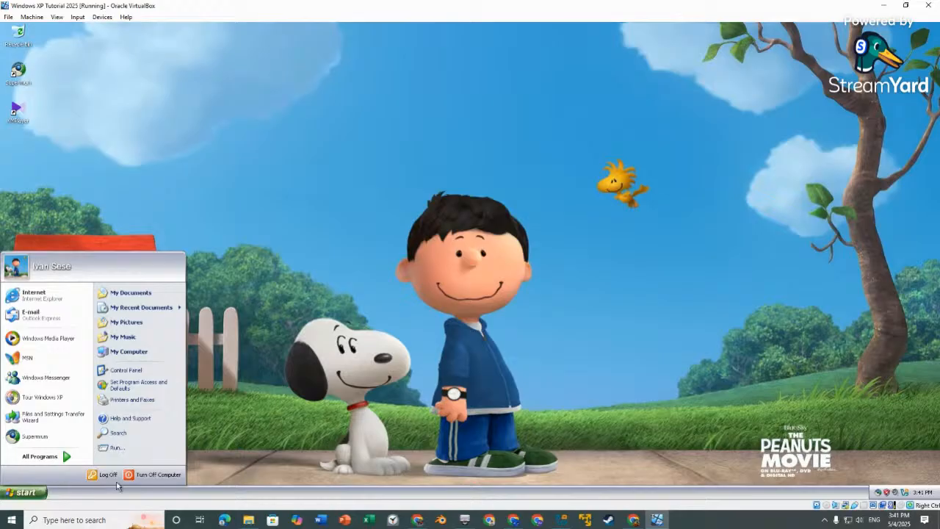
click(166, 478)
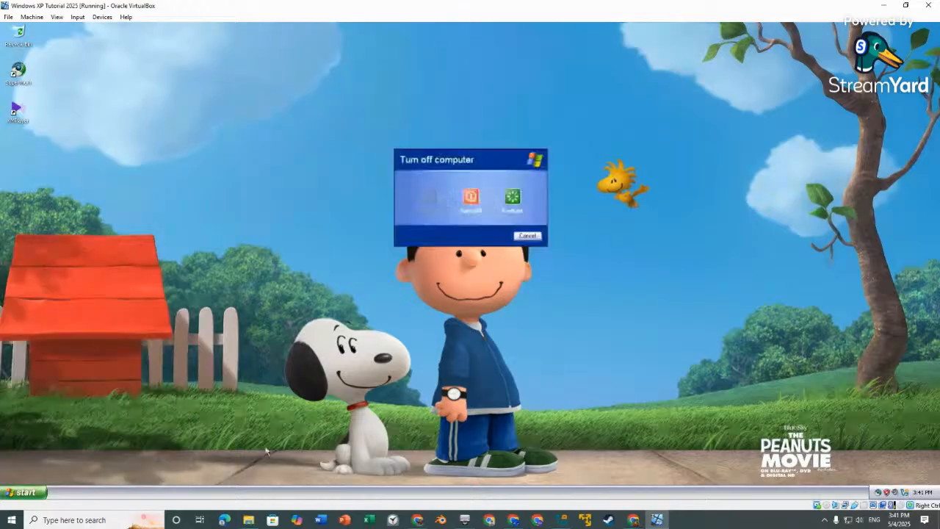
click(472, 200)
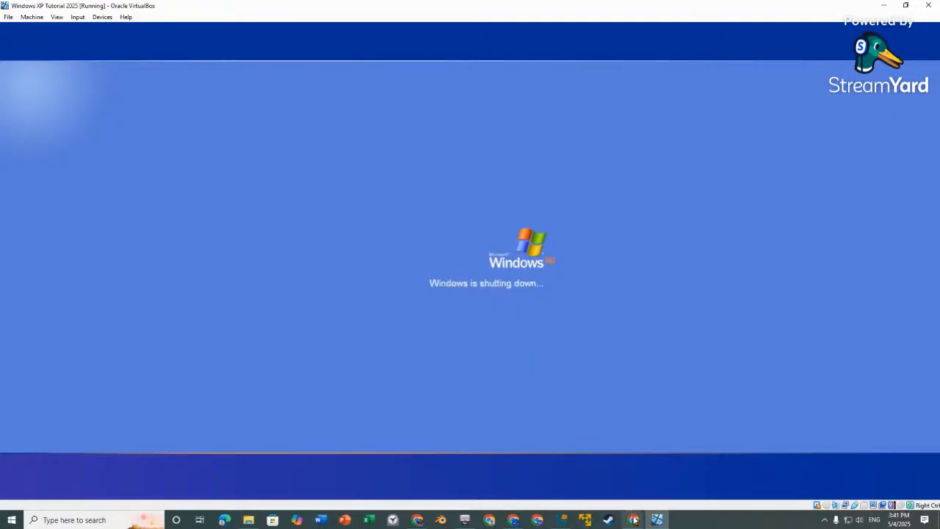
mouse_move(634, 519)
click(580, 481)
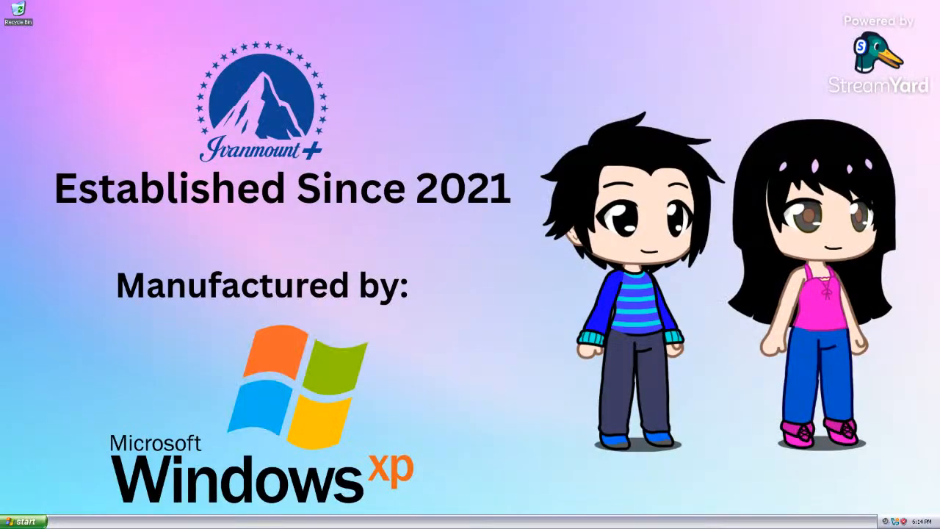